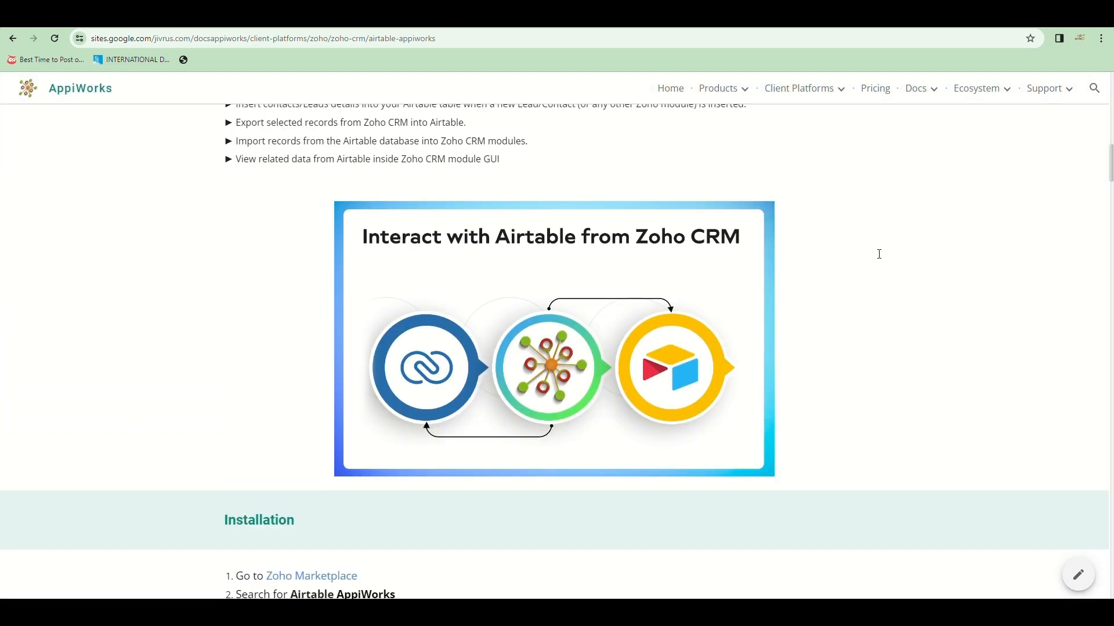
scroll(879, 254, "down", 10)
Step: Read through the Airtable AppiWorks guide, then go to the Zoho CRM Marketplace tab
scroll(879, 254, "up", 5)
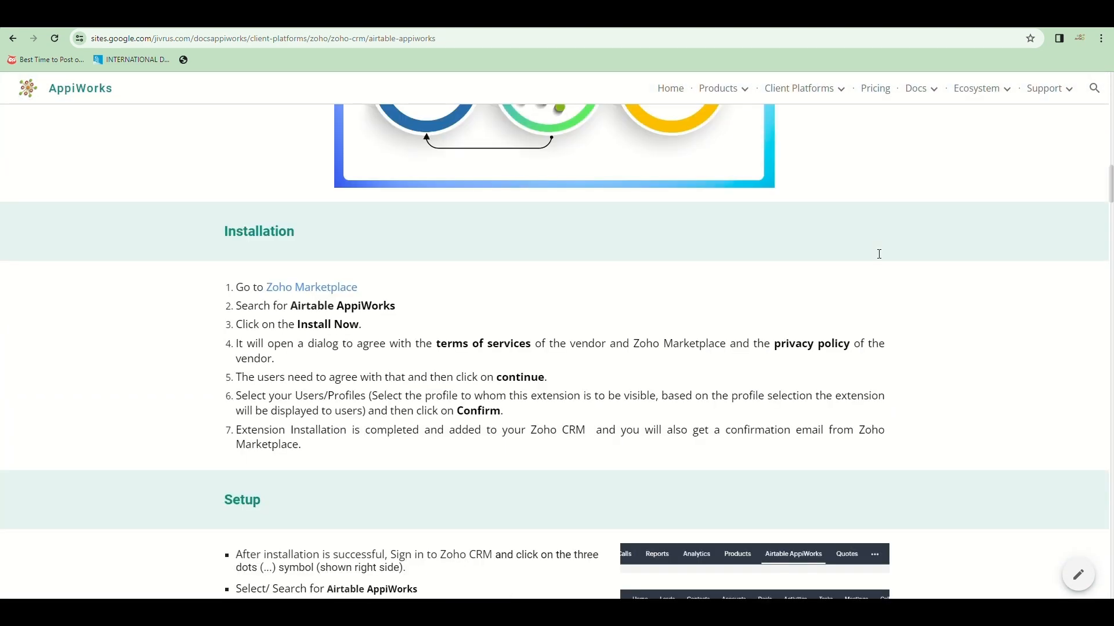
scroll(879, 254, "up", 15)
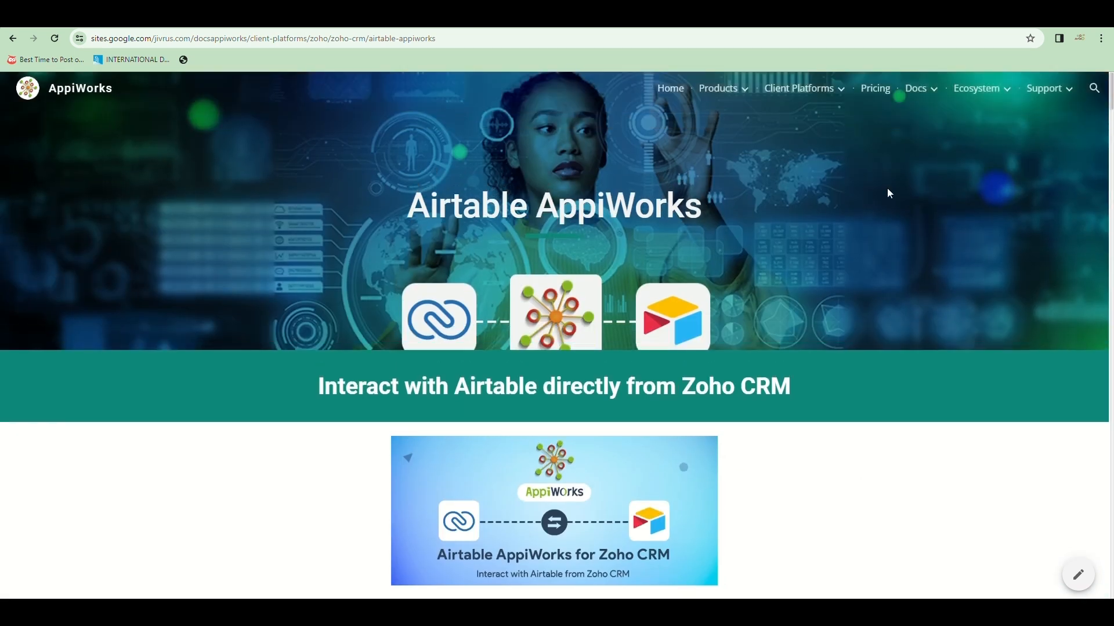
scroll(890, 193, "down", 5)
scroll(890, 193, "up", 5)
left_click(888, 17)
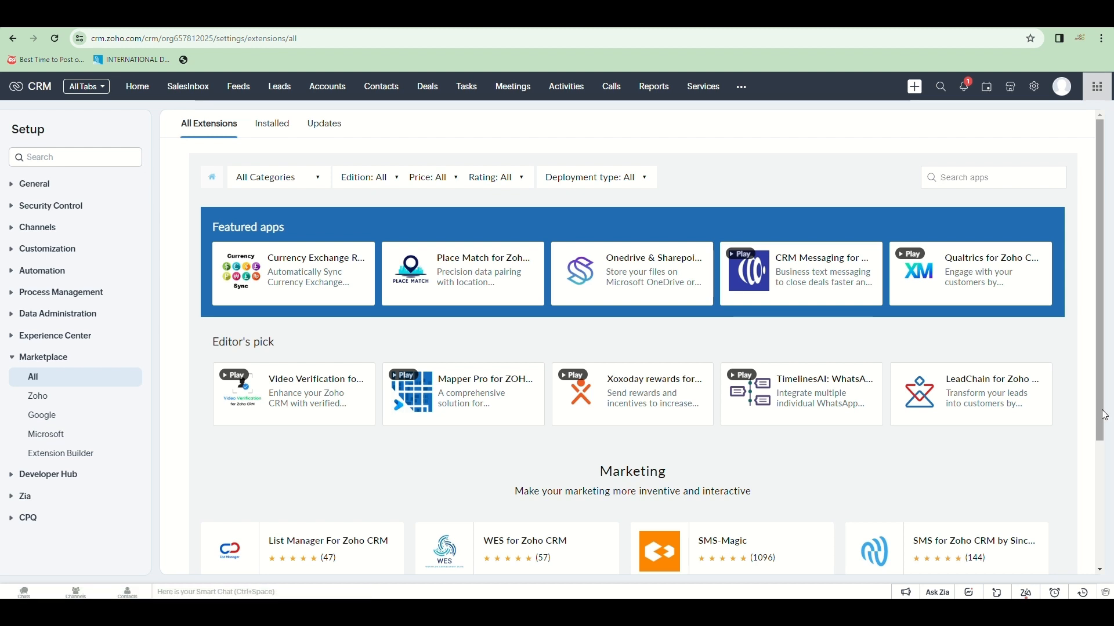
Step: Search the marketplace for 'appiworks' to find the Airtable AppiWorks for Zoho CRM extension
type("air")
key("BackSpace")
key("BackSpace")
key("BackSpace")
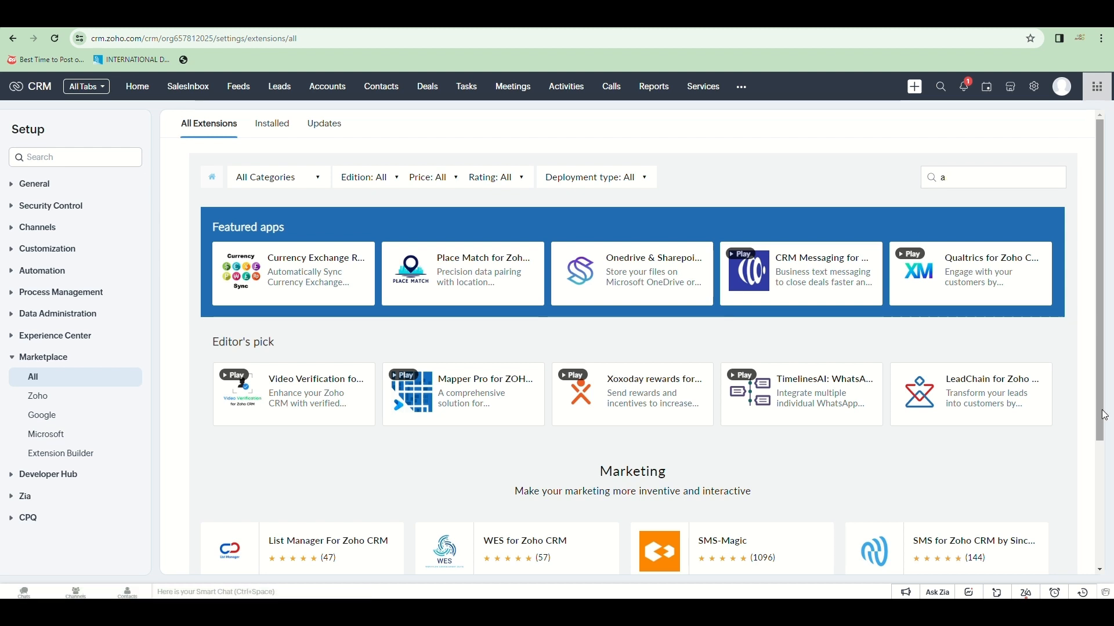
type("a")
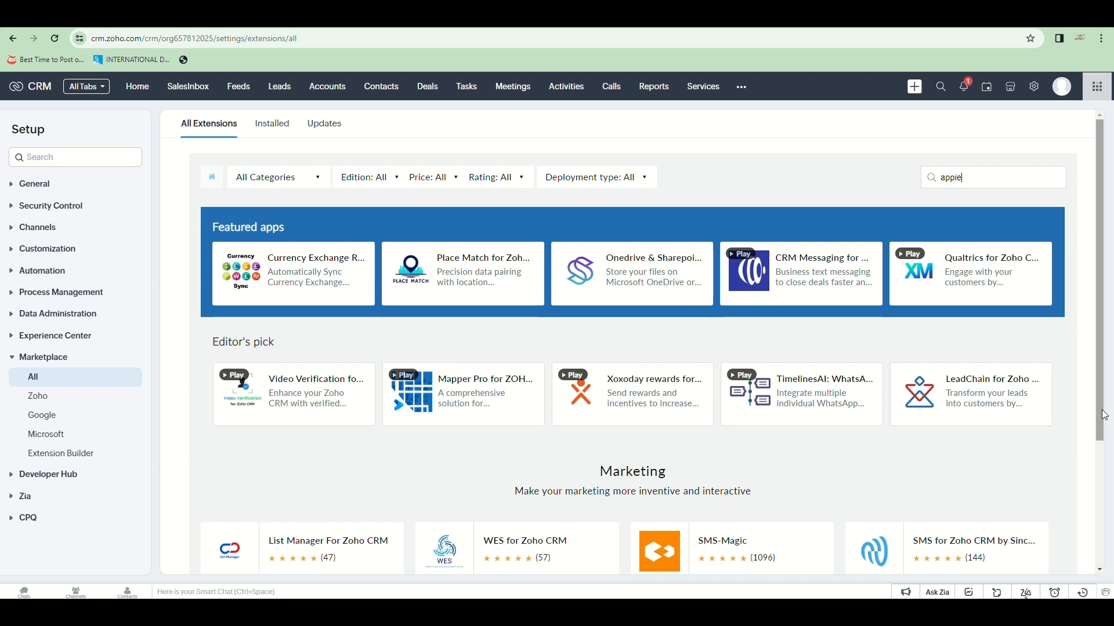
type("ppie")
key("BackSpace")
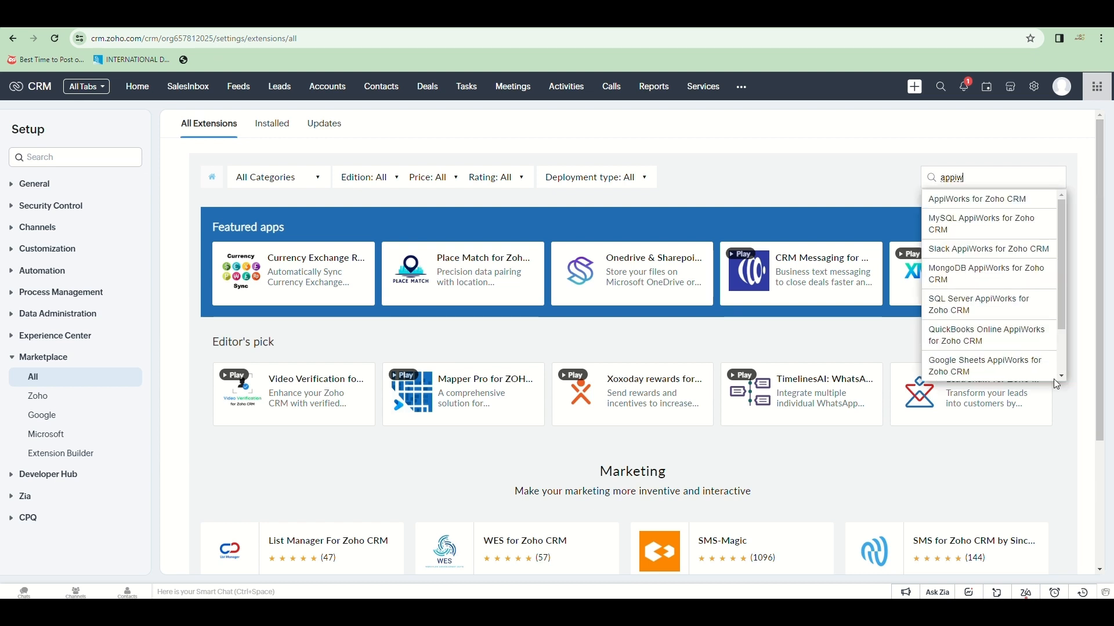
scroll(1030, 309, "down", 3)
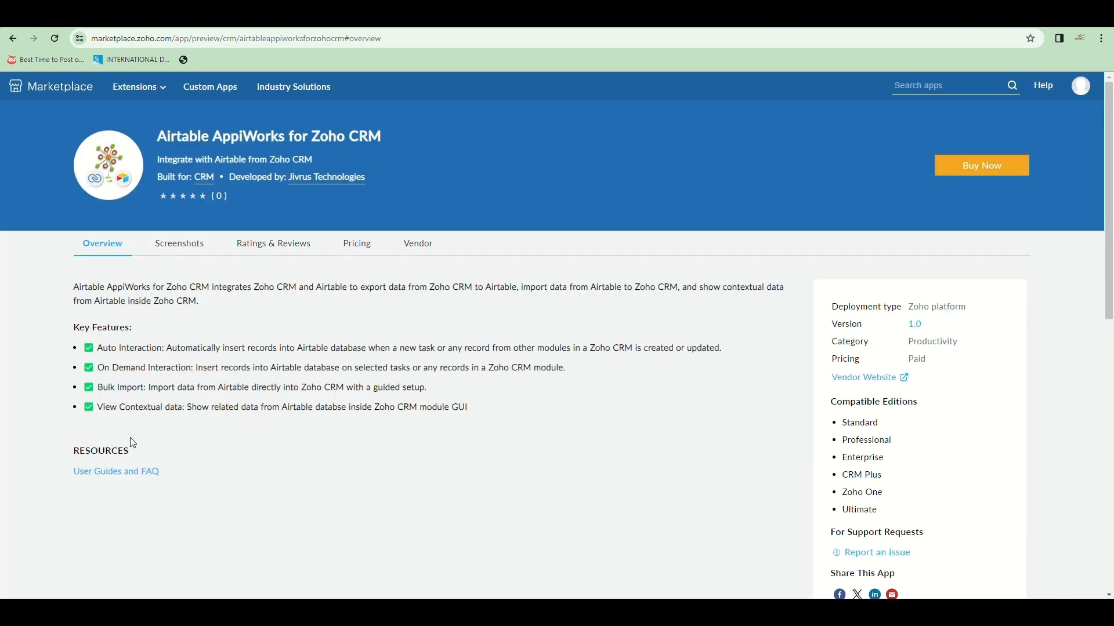
scroll(404, 463, "down", 5)
scroll(446, 428, "up", 5)
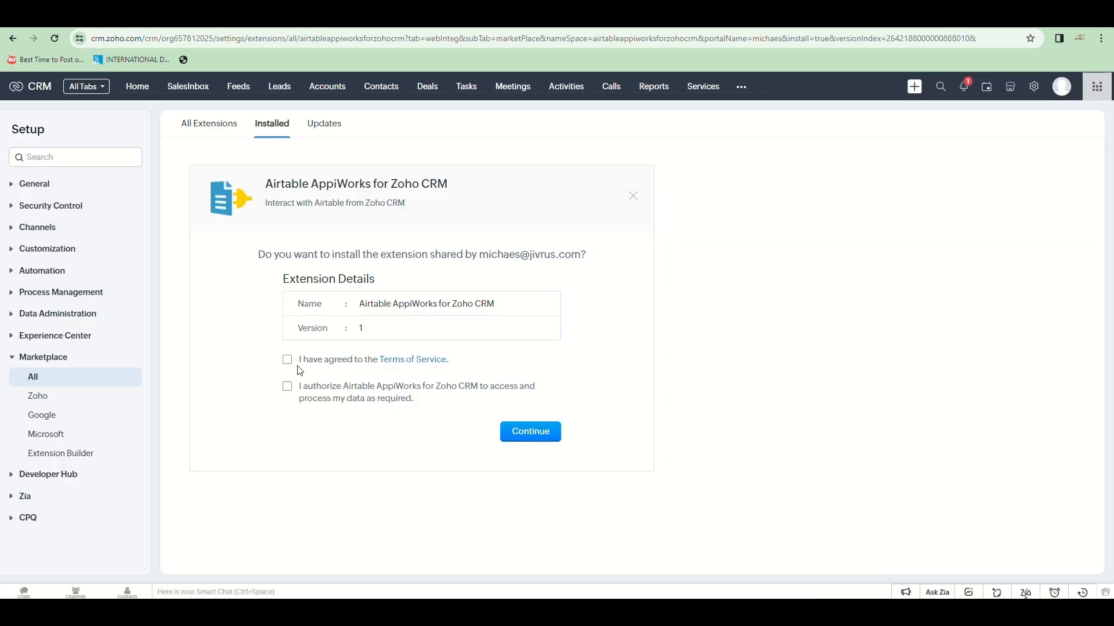
Step: Accept the Terms of Service and data-access authorization, then install for admins only
left_click(287, 359)
left_click(287, 386)
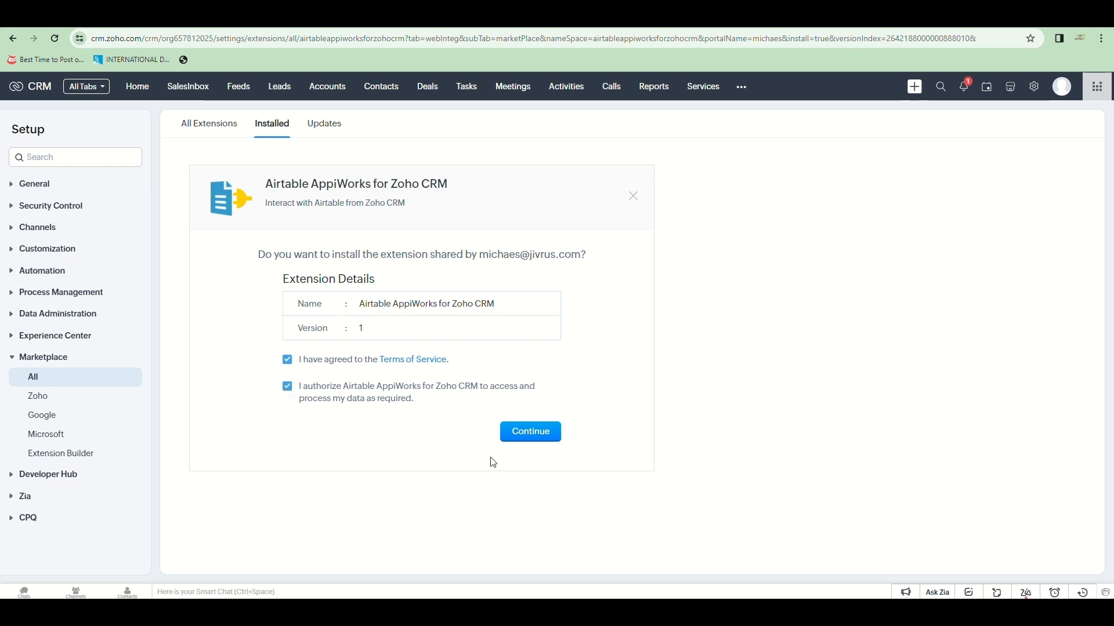
left_click(533, 432)
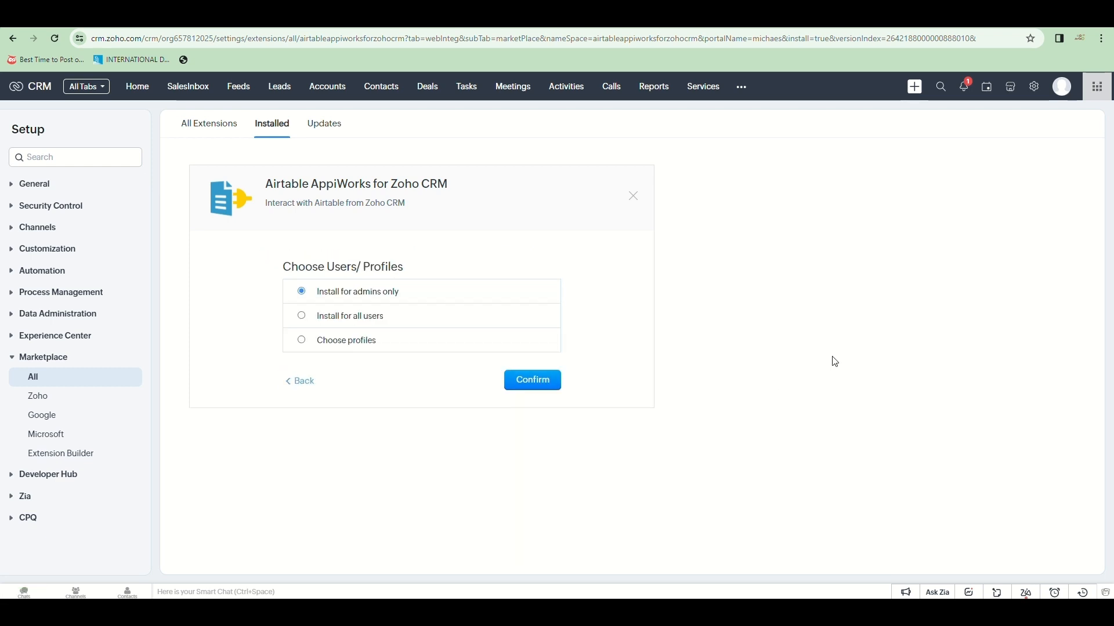
left_click(531, 382)
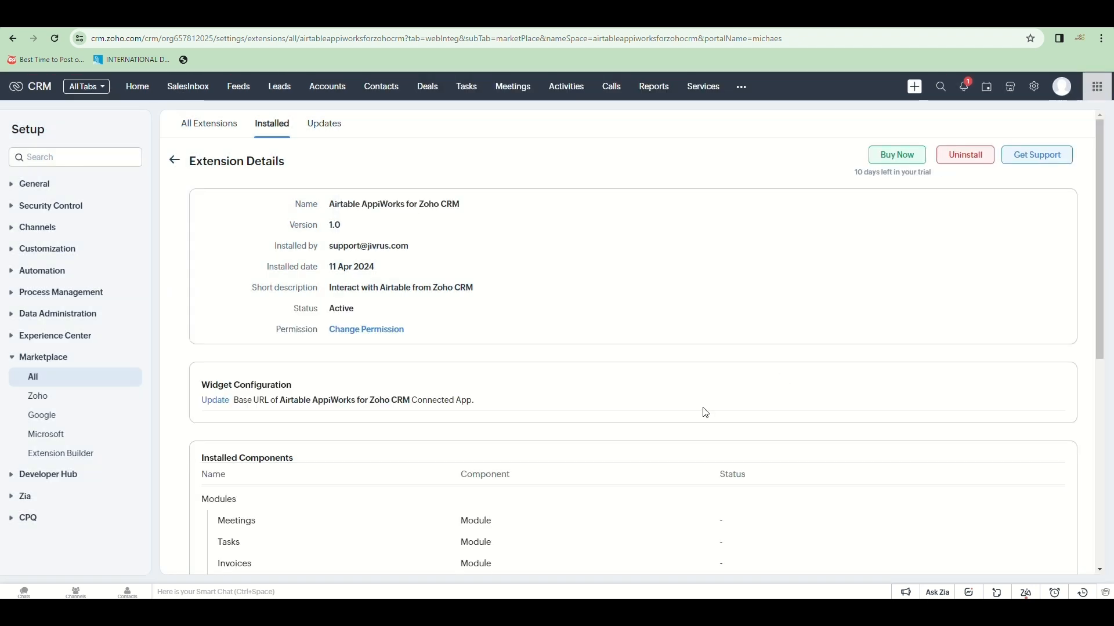
Step: Open the Airtable AppiWorks module and start setting up an automation
left_click(742, 87)
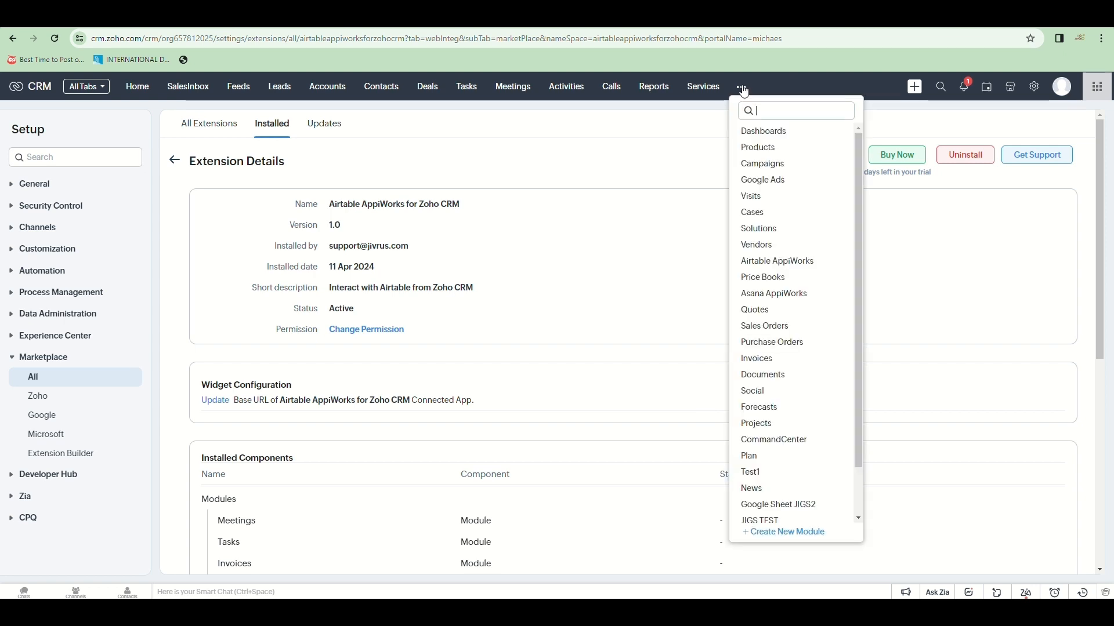
left_click(774, 262)
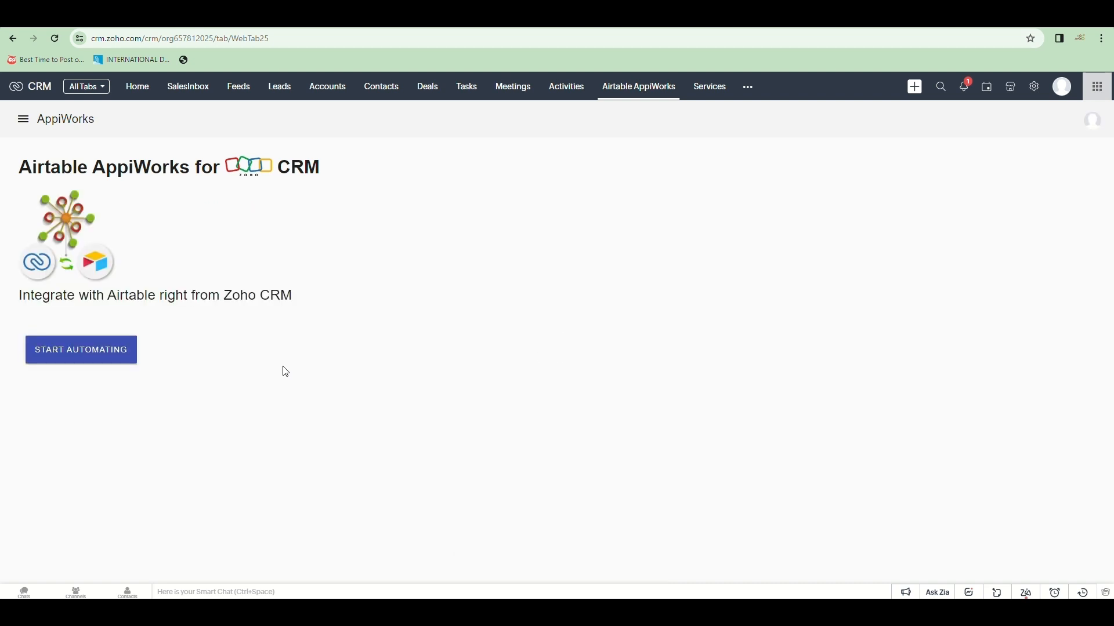
left_click(81, 350)
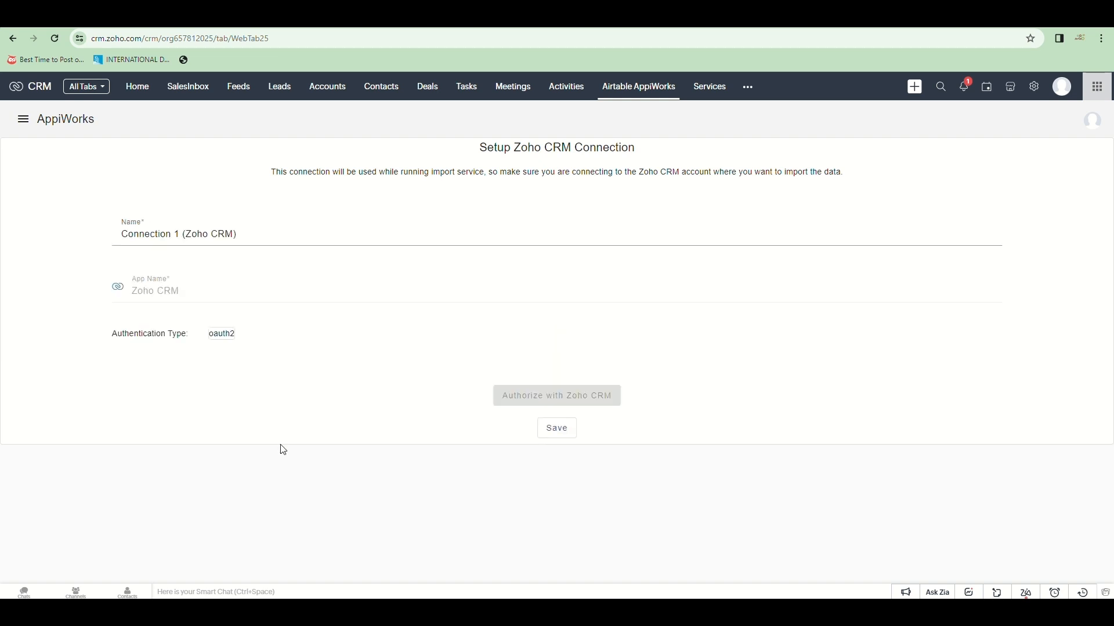
Step: Name the connection 'Connection 1 DPM - PROD (Zoho CRM)' and authorize it with Zoho CRM
left_click(182, 234)
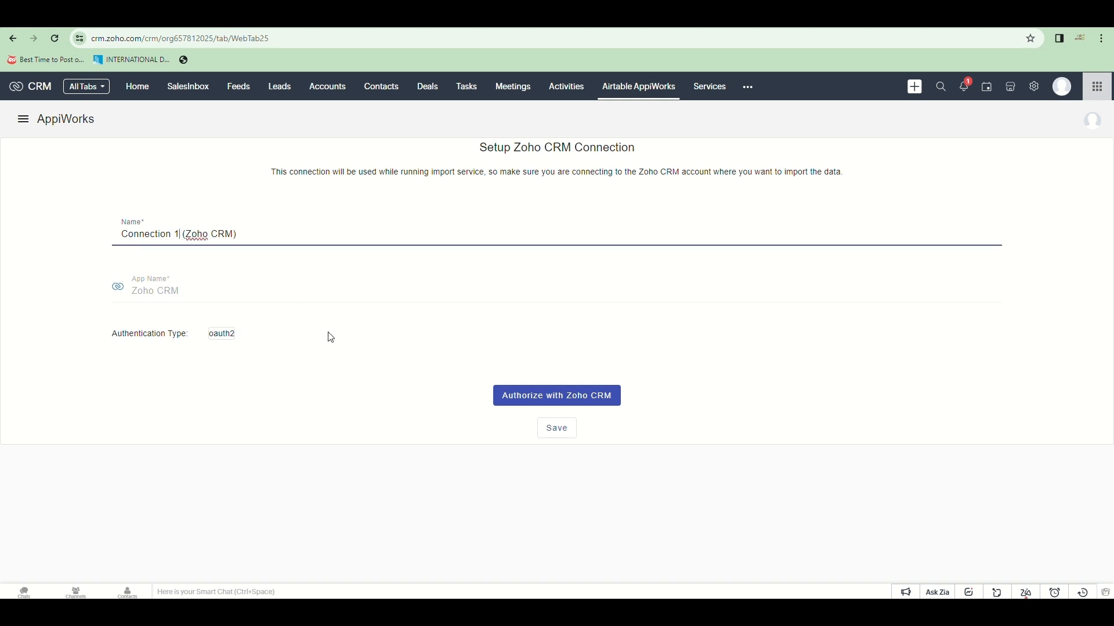
type("DPM - P ")
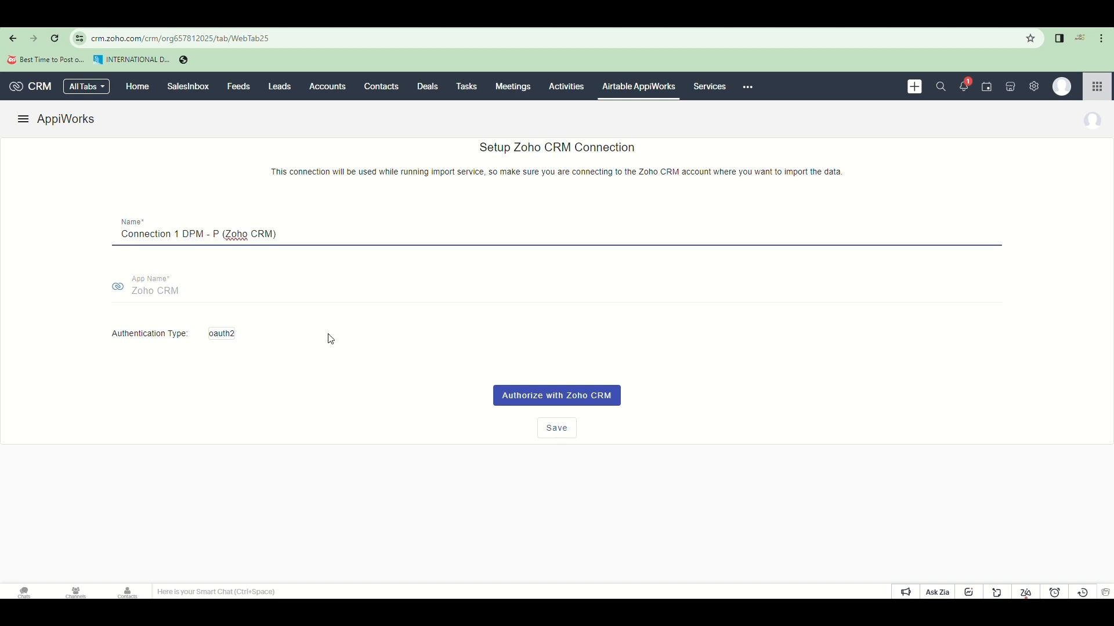
type("ROD")
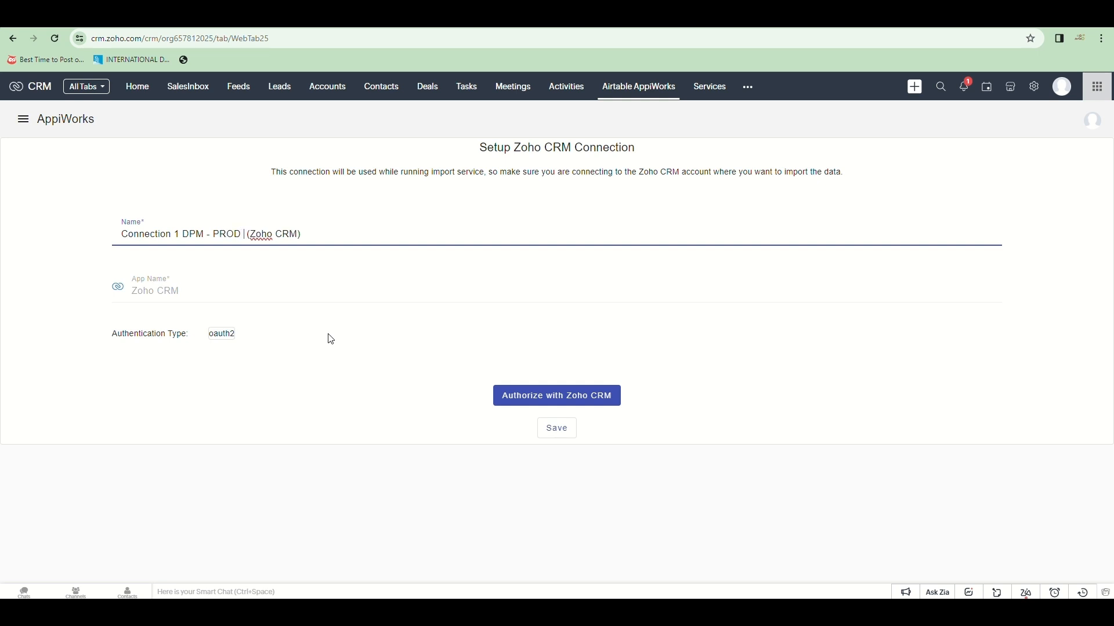
left_click(625, 494)
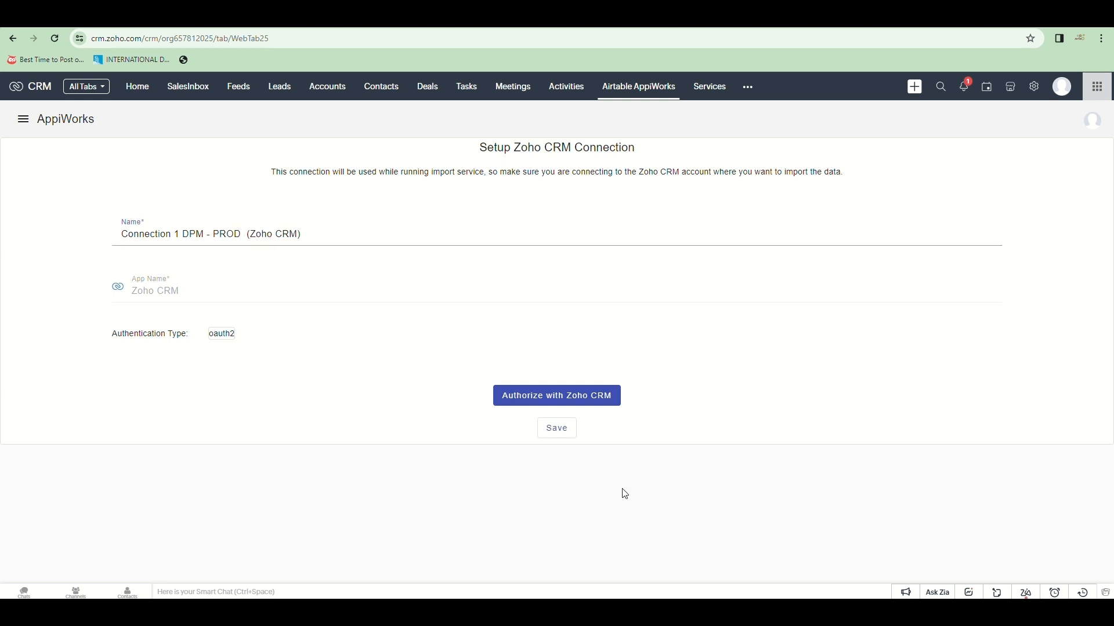
left_click(603, 396)
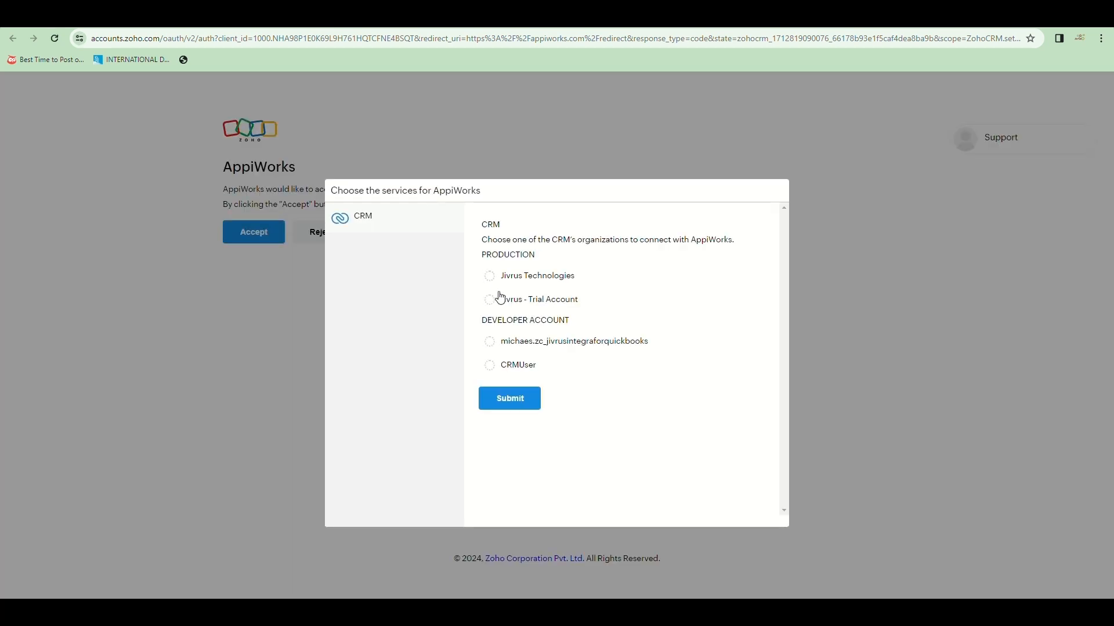
Step: Select the Jivrus Technologies organization for the connection and submit it
left_click(490, 277)
left_click(510, 400)
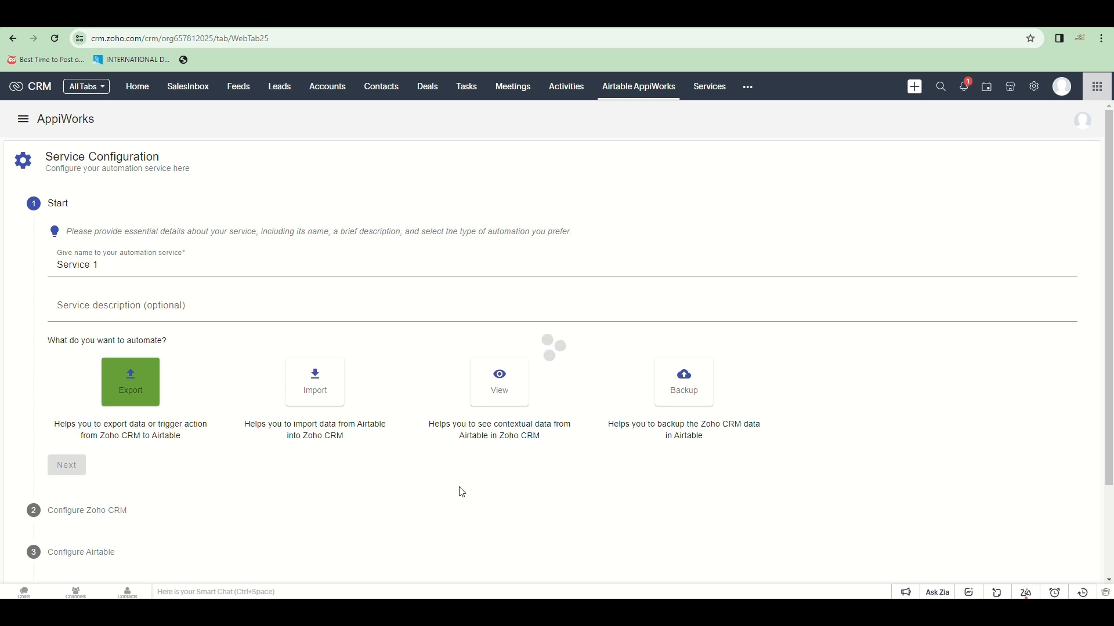
Step: Rename the service to 'Export Lead' and proceed to the Zoho CRM configuration
scroll(418, 380, "down", 2)
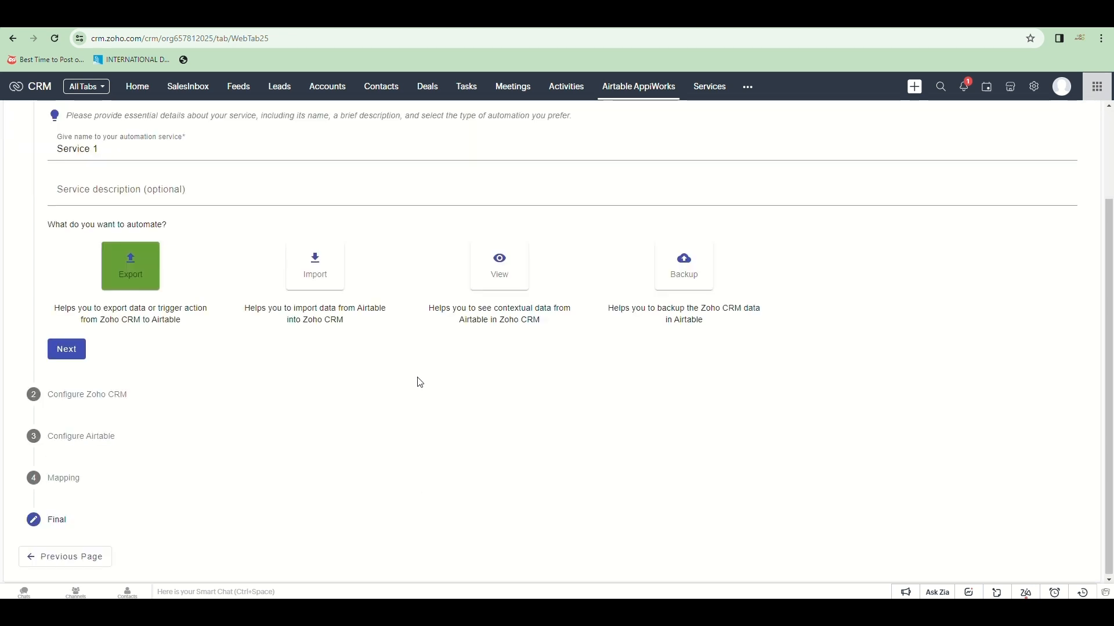
scroll(417, 380, "up", 2)
triple_click(92, 263)
type("Exp")
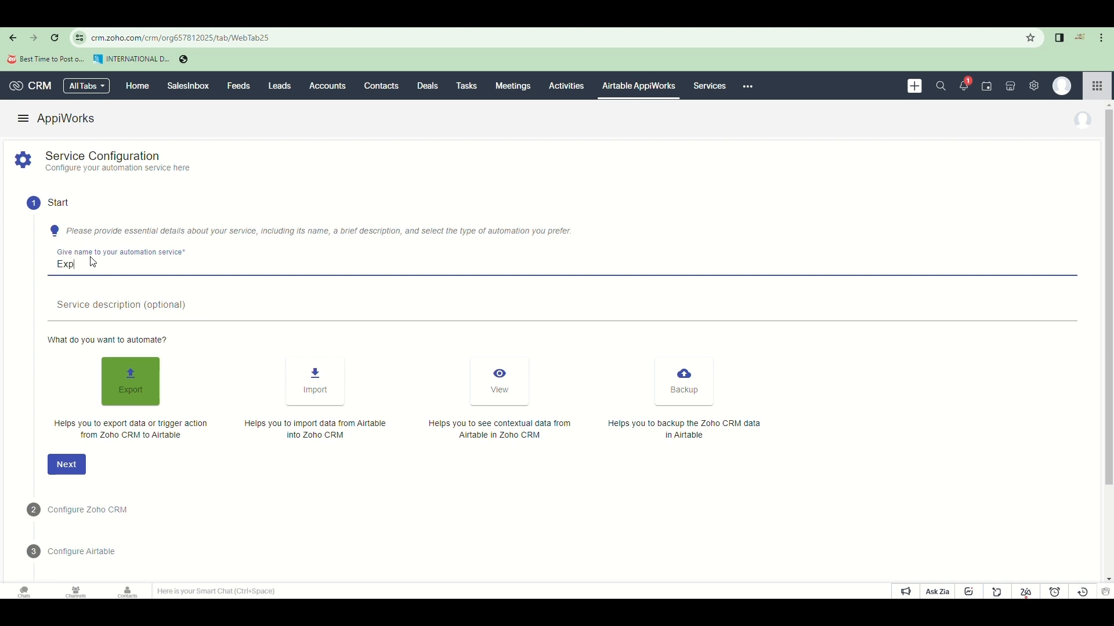
type("ort Leads")
scroll(125, 438, "down", 2)
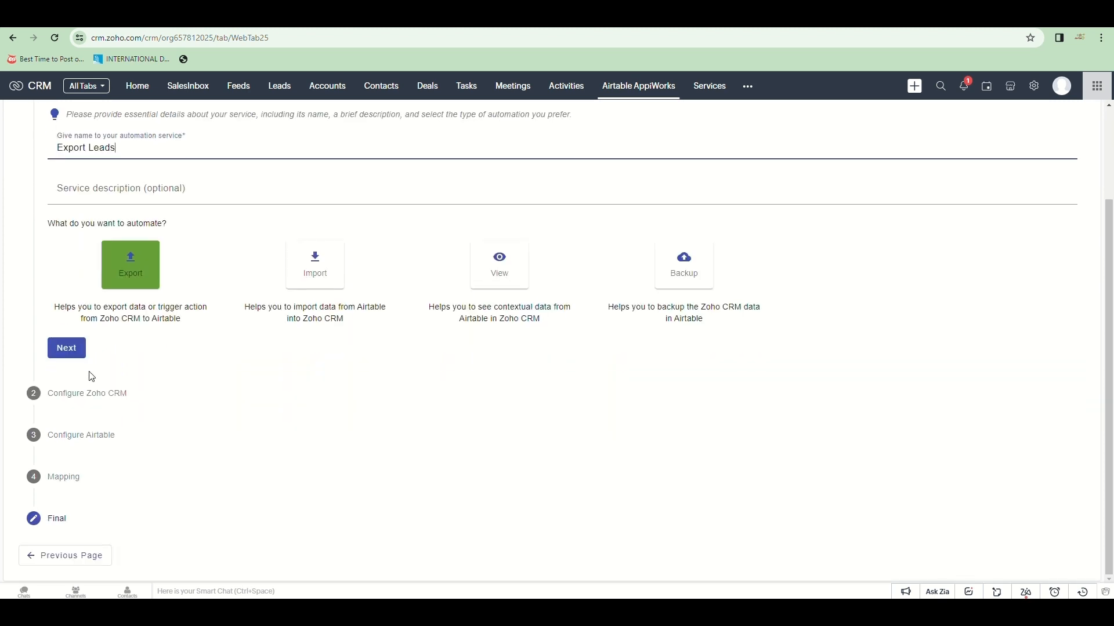
left_click(67, 346)
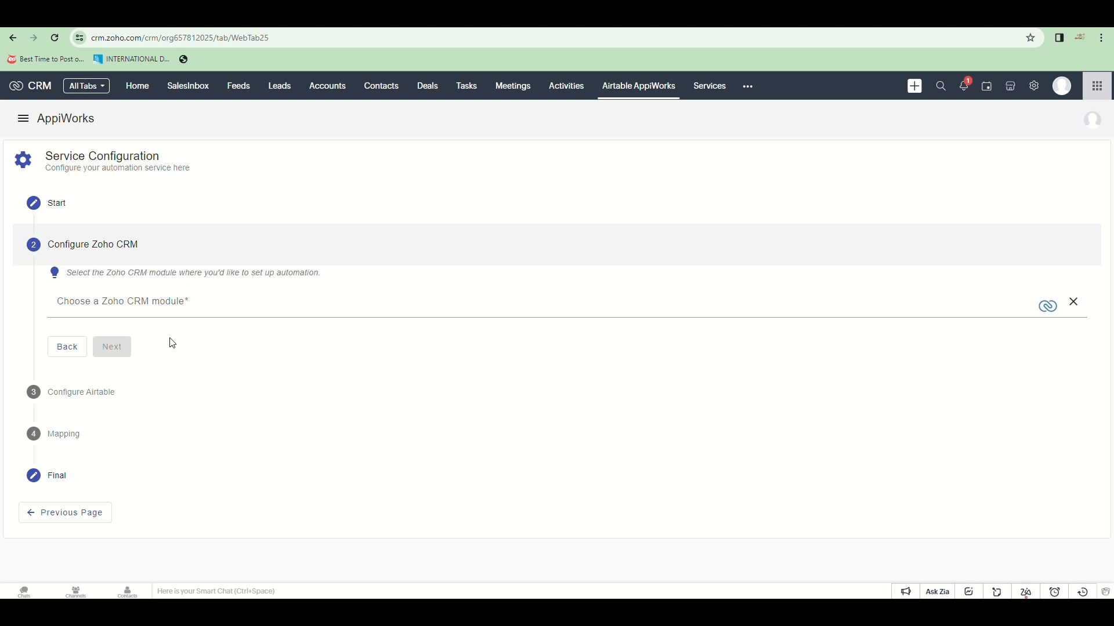
Step: Use the Leads module, running only when Lead_Status equals Pre-Qualified
left_click(168, 306)
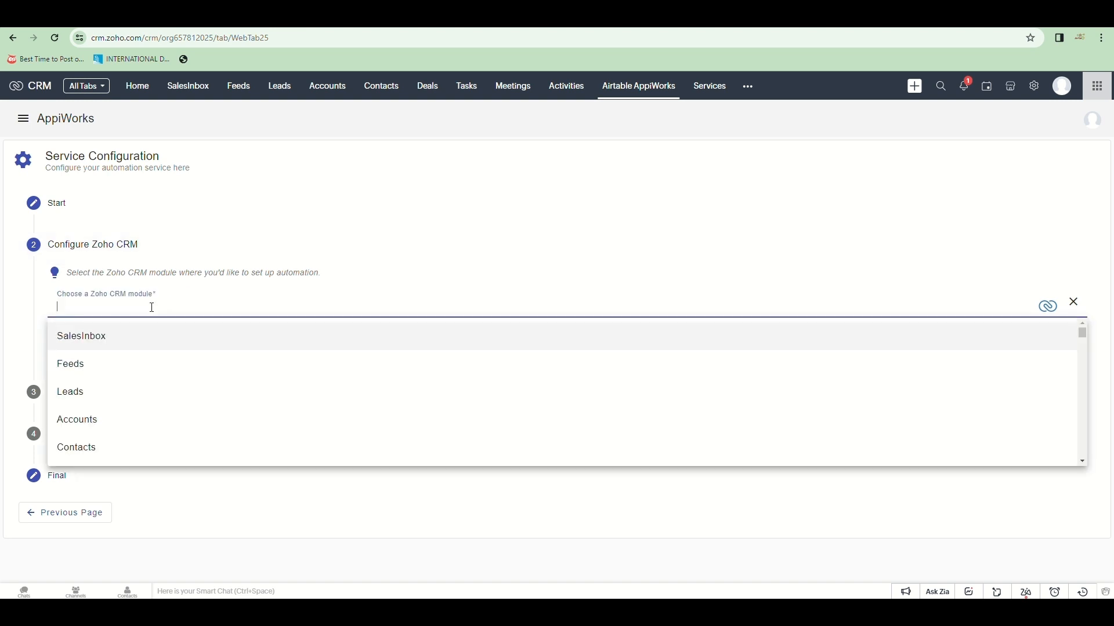
left_click(129, 398)
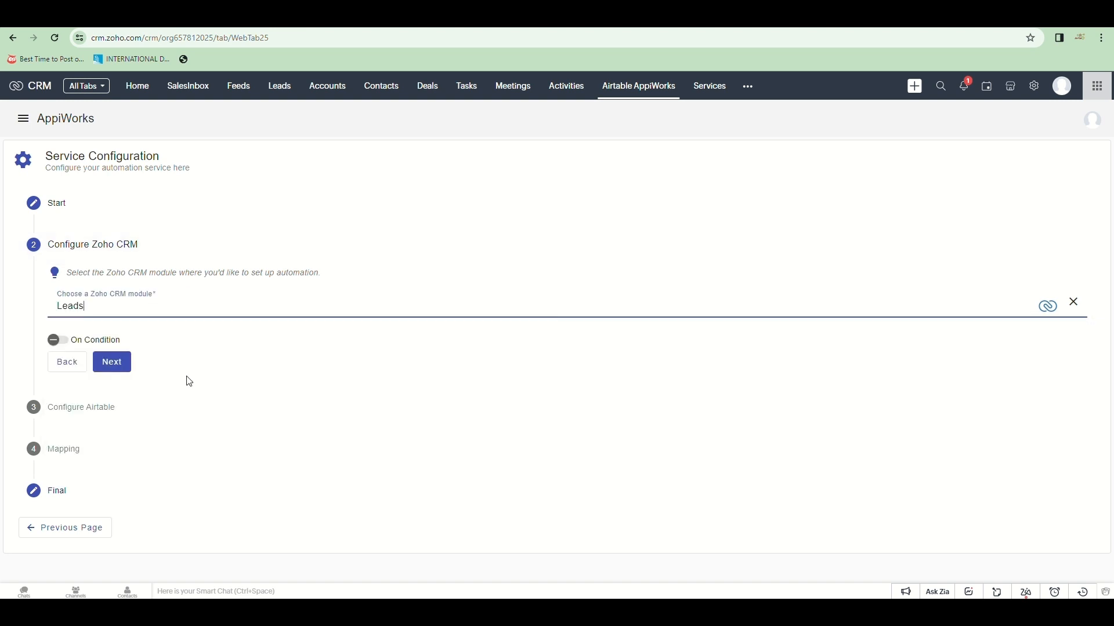
left_click(57, 340)
scroll(267, 414, "down", 1)
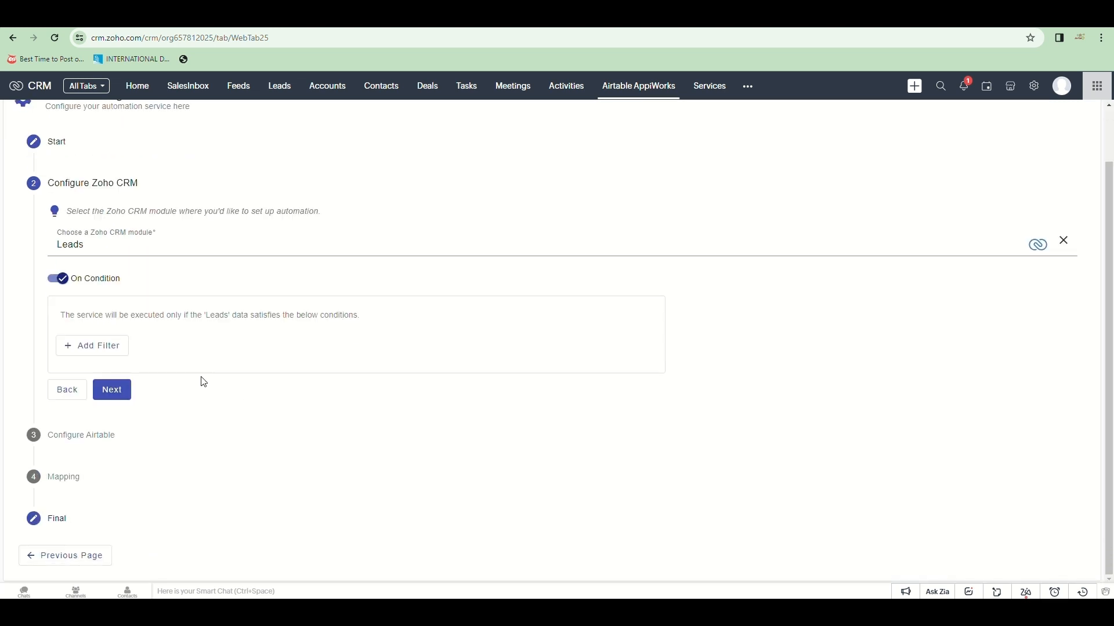
left_click(112, 347)
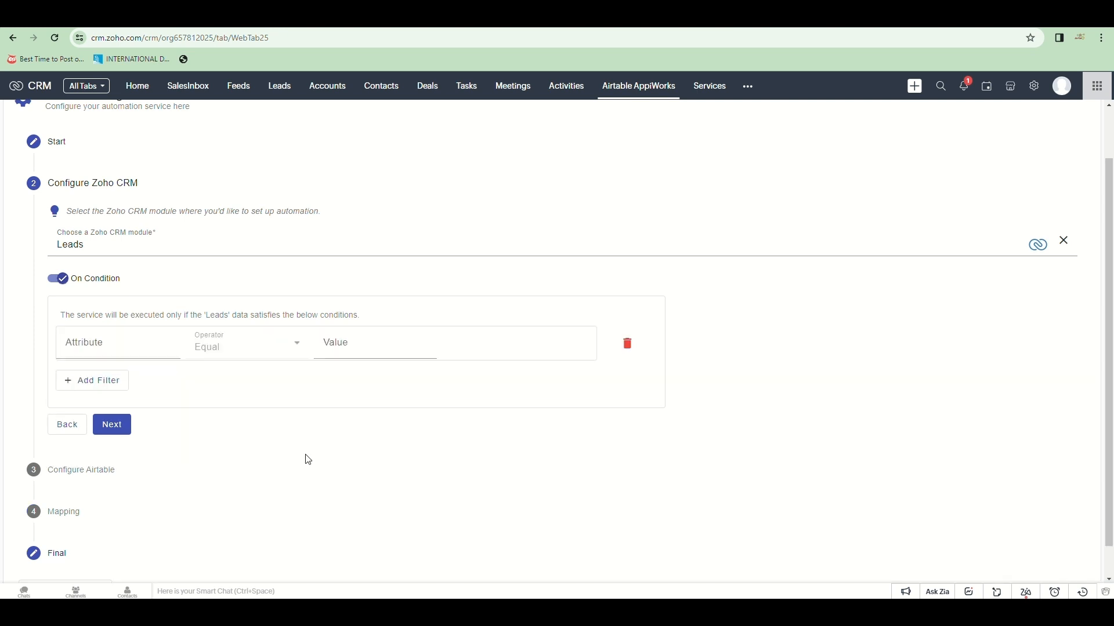
left_click(114, 347)
scroll(136, 426, "down", 2)
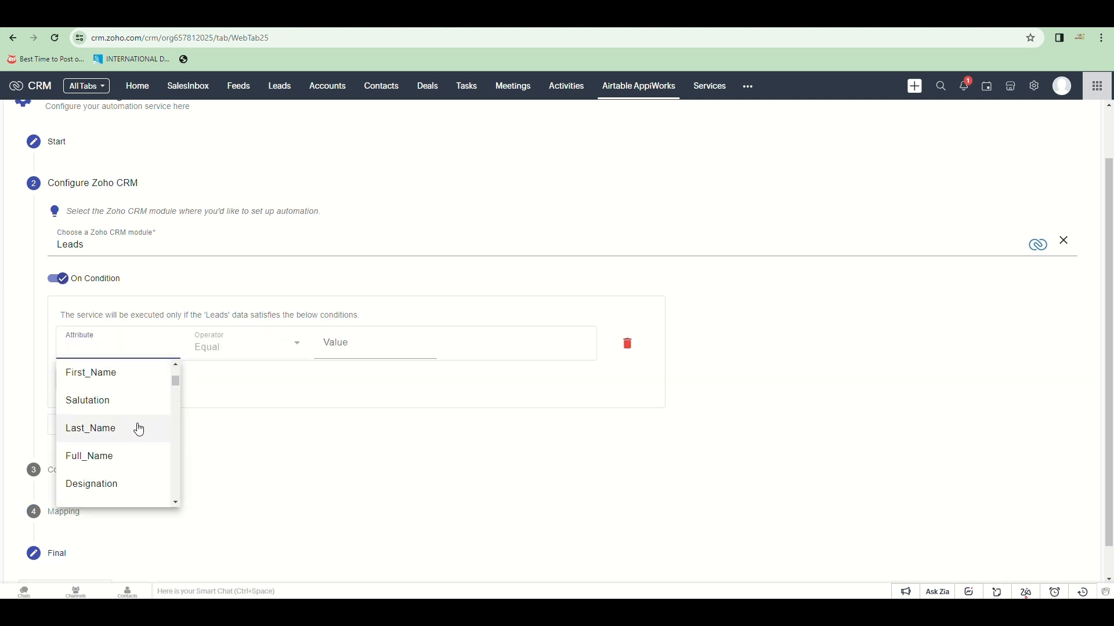
type("sta")
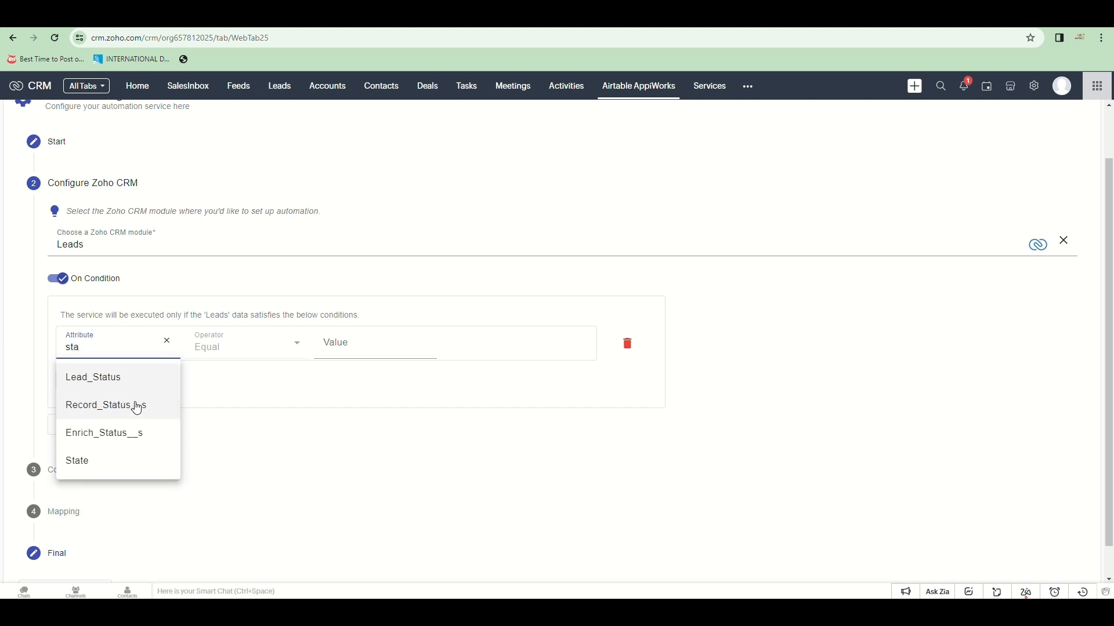
left_click(104, 377)
left_click(366, 351)
type("Pre-Qualified")
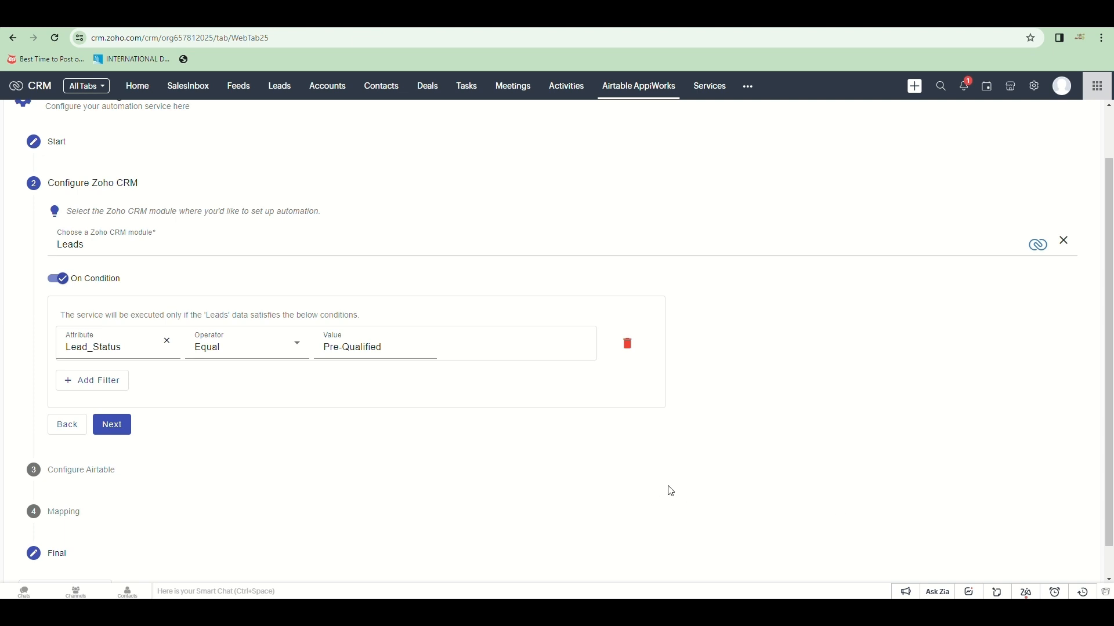
left_click(111, 430)
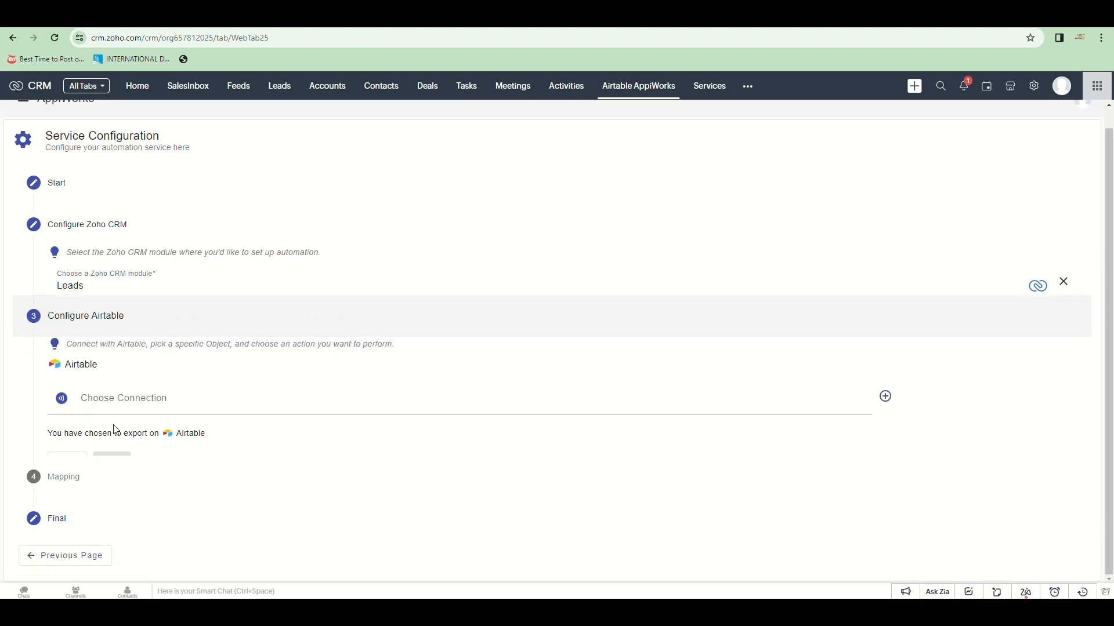
Step: Create a new Airtable connection with the personal access token, linked to the DPM base
left_click(764, 367)
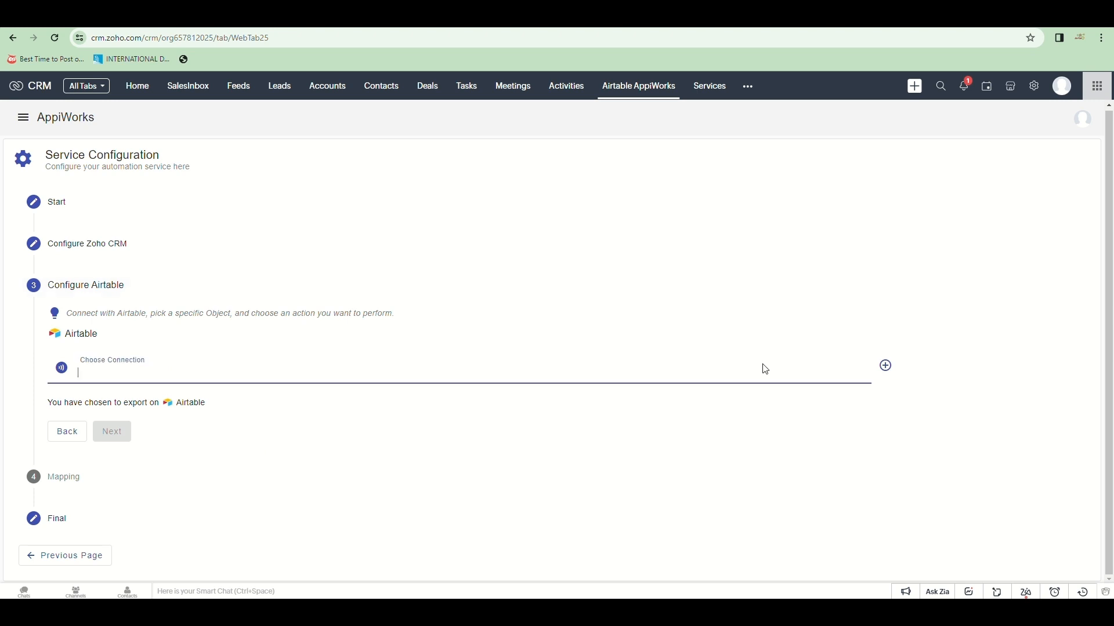
left_click(886, 366)
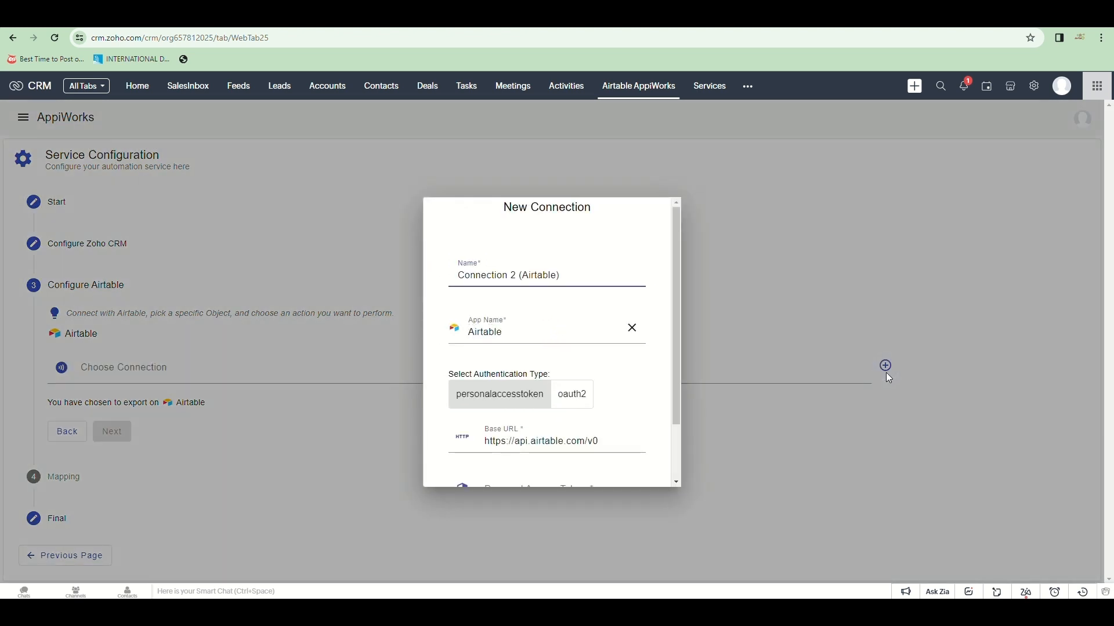
scroll(523, 424, "down", 2)
left_click(523, 424)
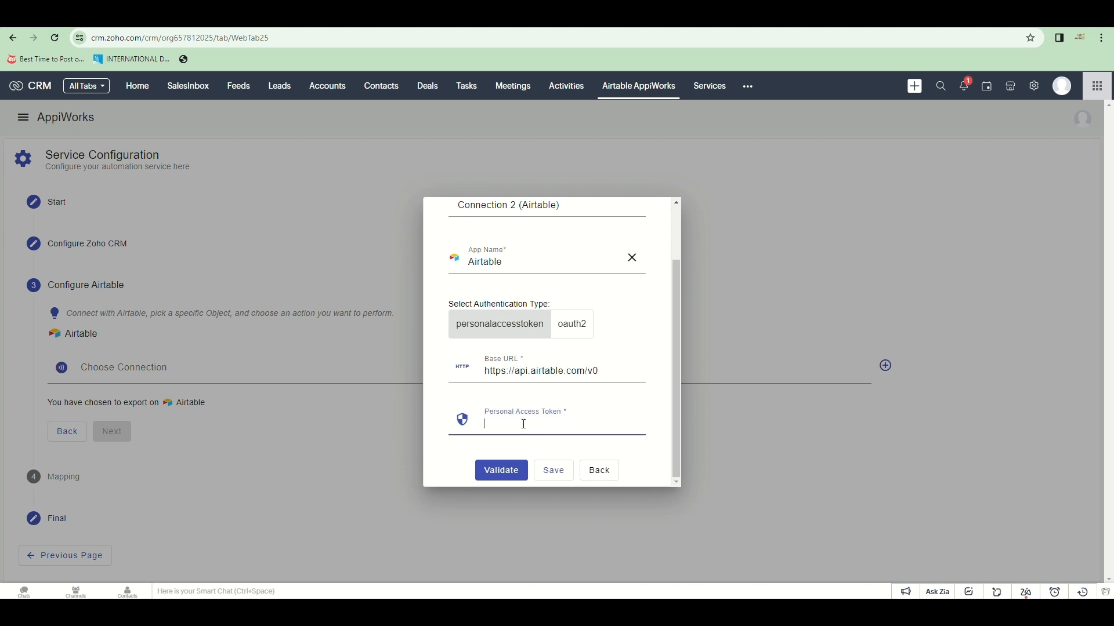
key("ctrl+v")
left_click(502, 471)
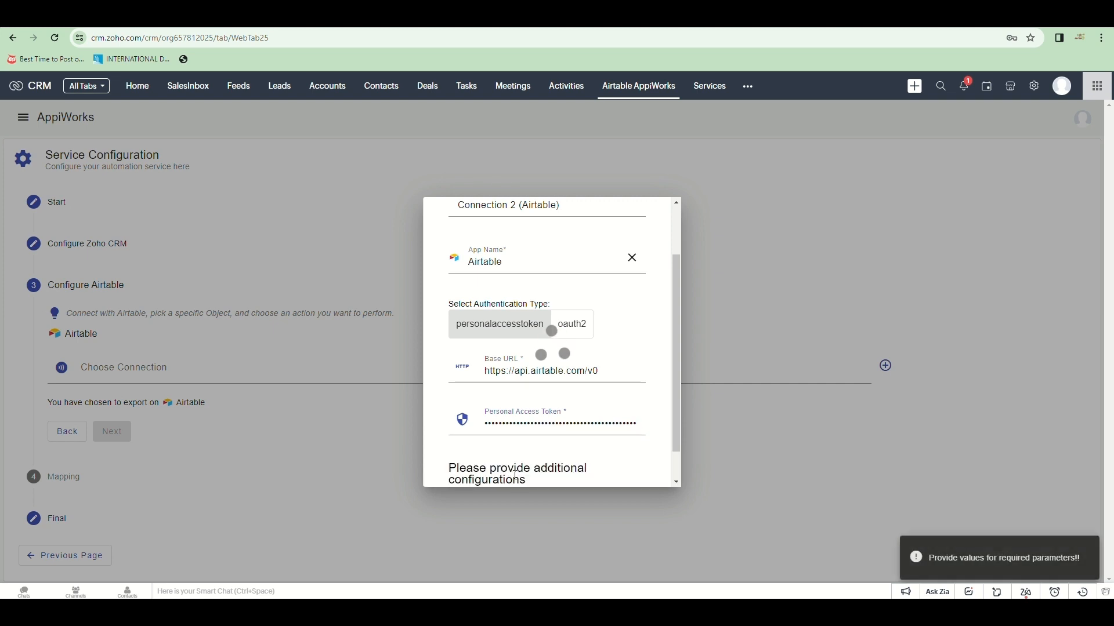
scroll(562, 401, "down", 3)
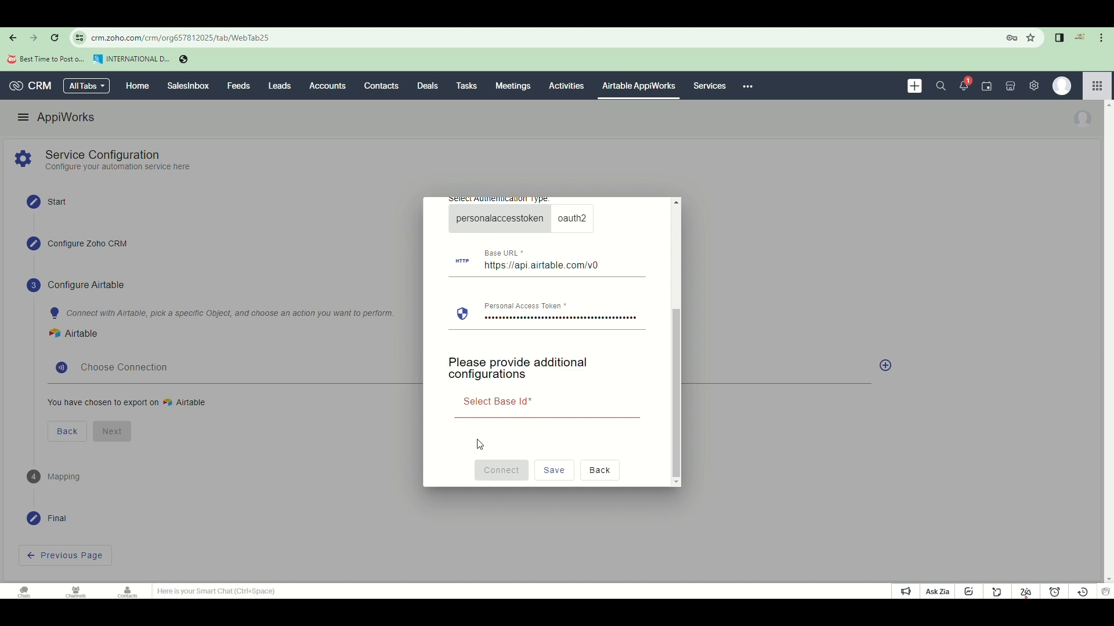
left_click(493, 406)
left_click(510, 445)
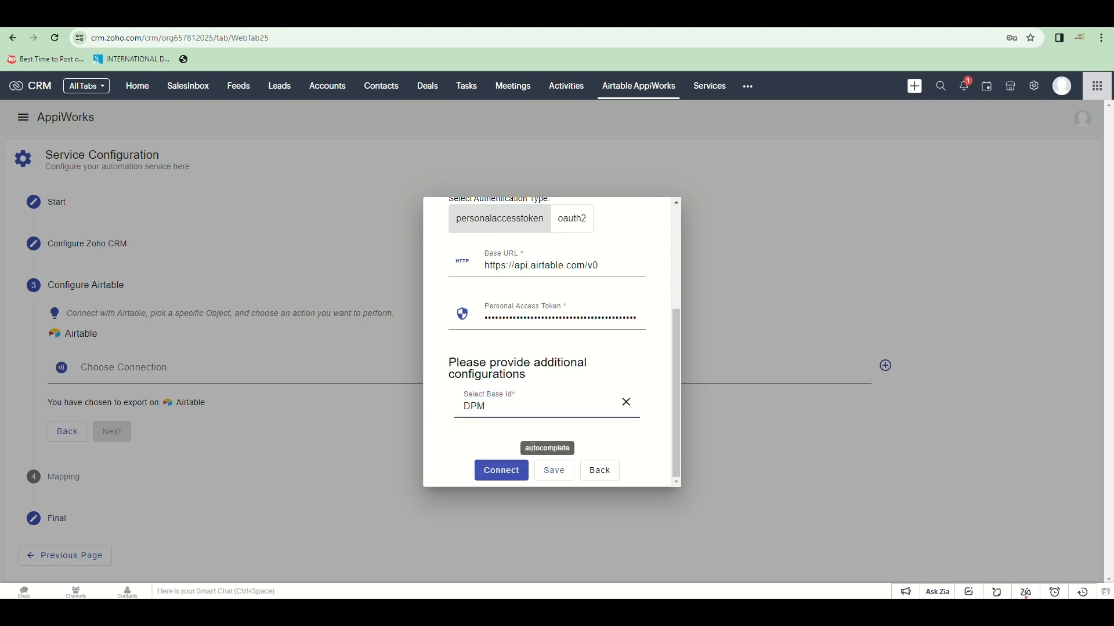
left_click(497, 470)
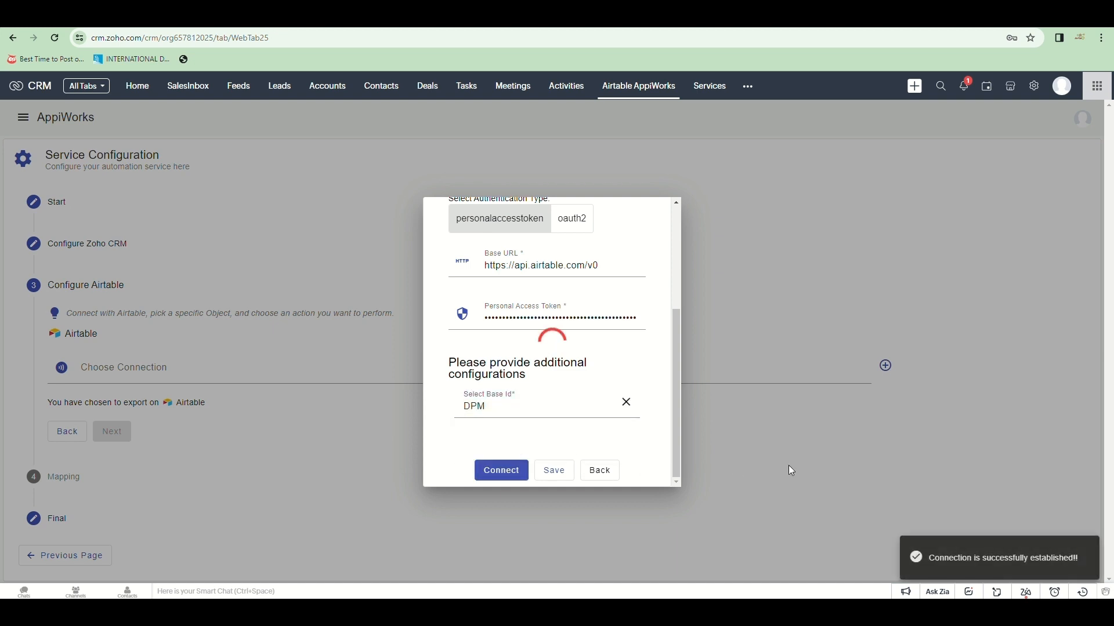
Step: Set the Airtable object to User_Info and the action to Create
scroll(946, 355, "down", 1)
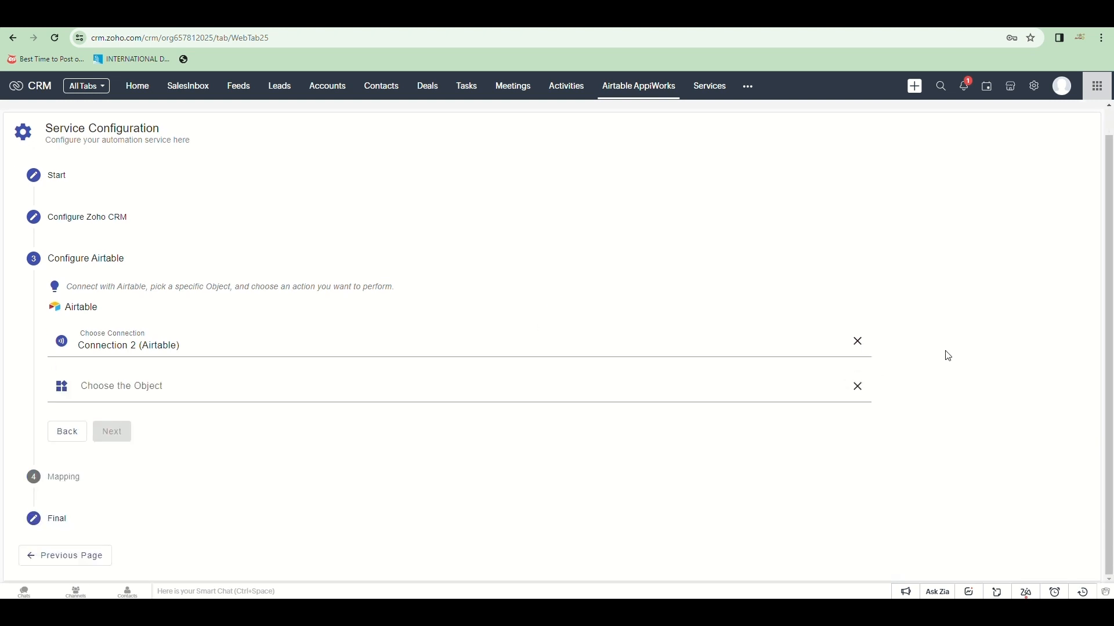
left_click(331, 394)
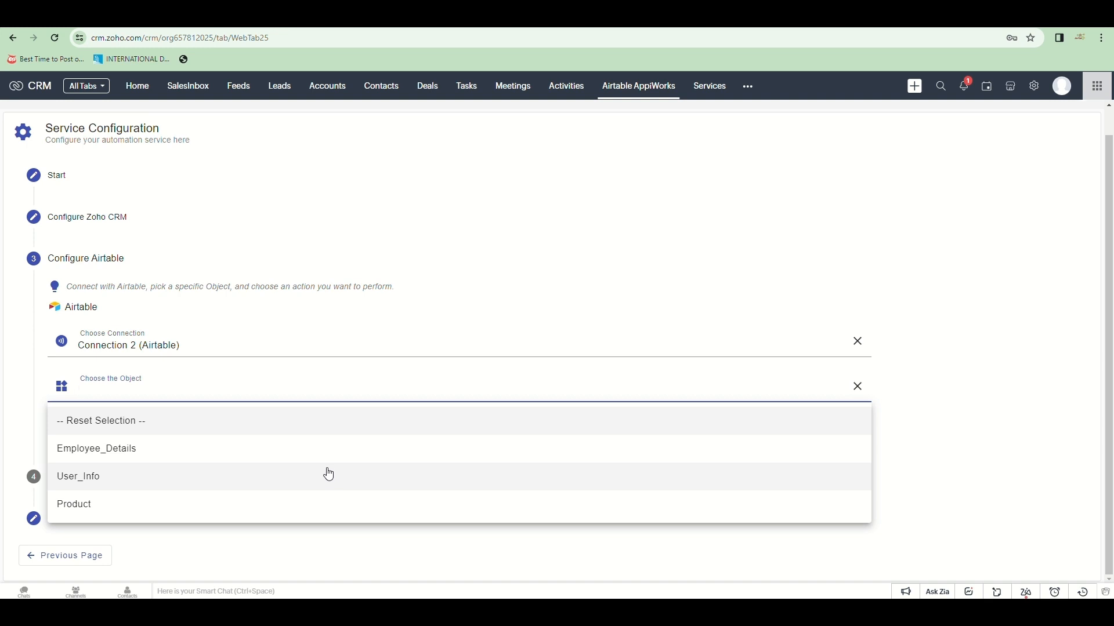
left_click(329, 475)
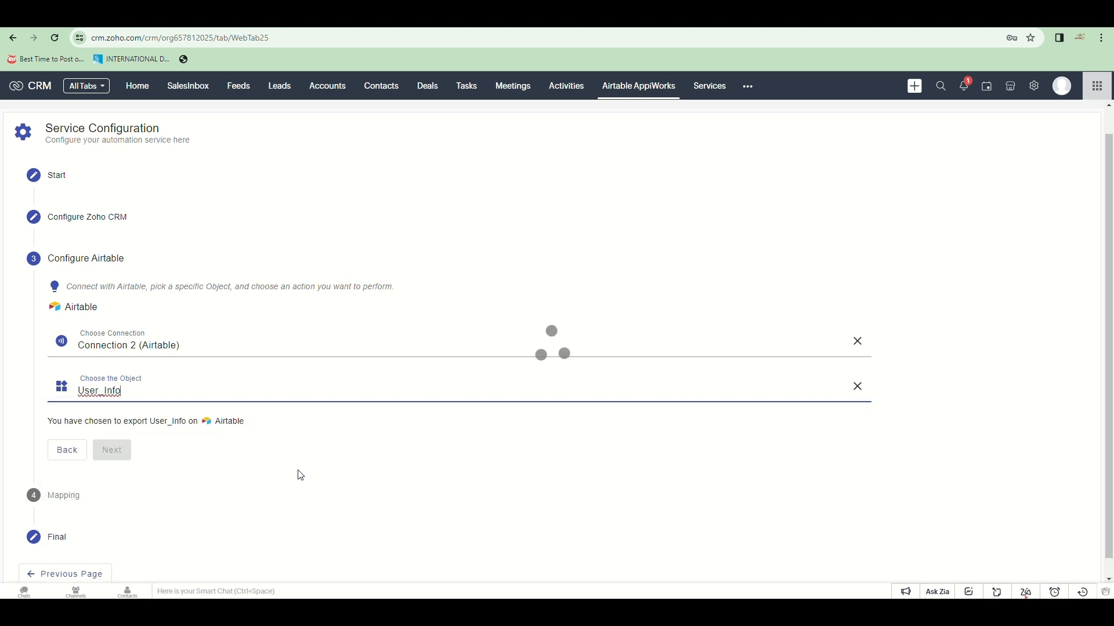
scroll(273, 425, "down", 2)
left_click(172, 370)
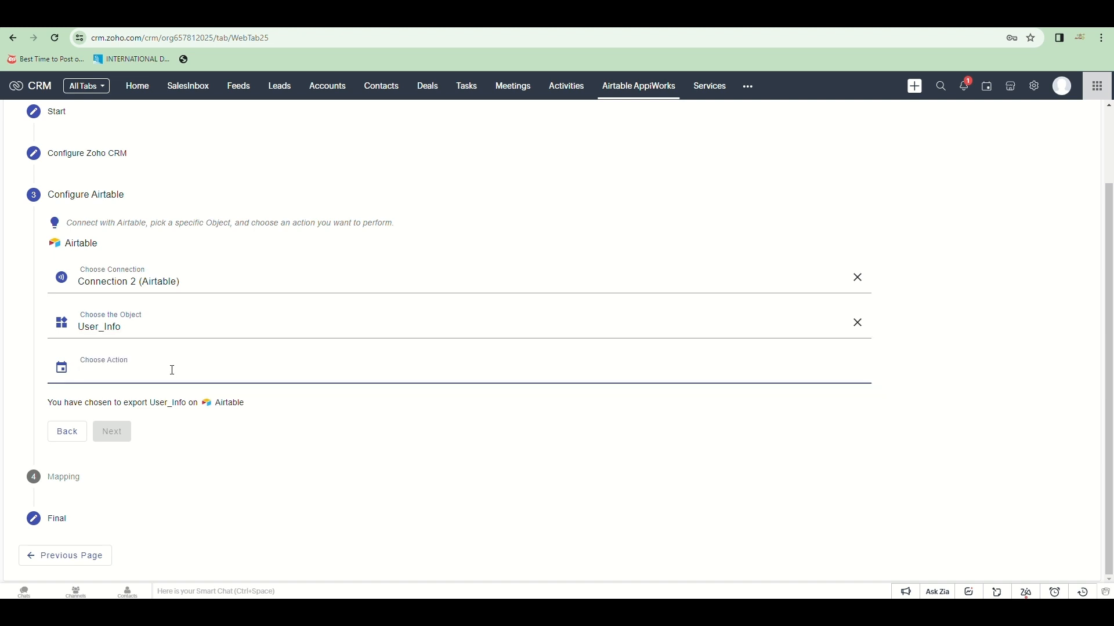
left_click(145, 401)
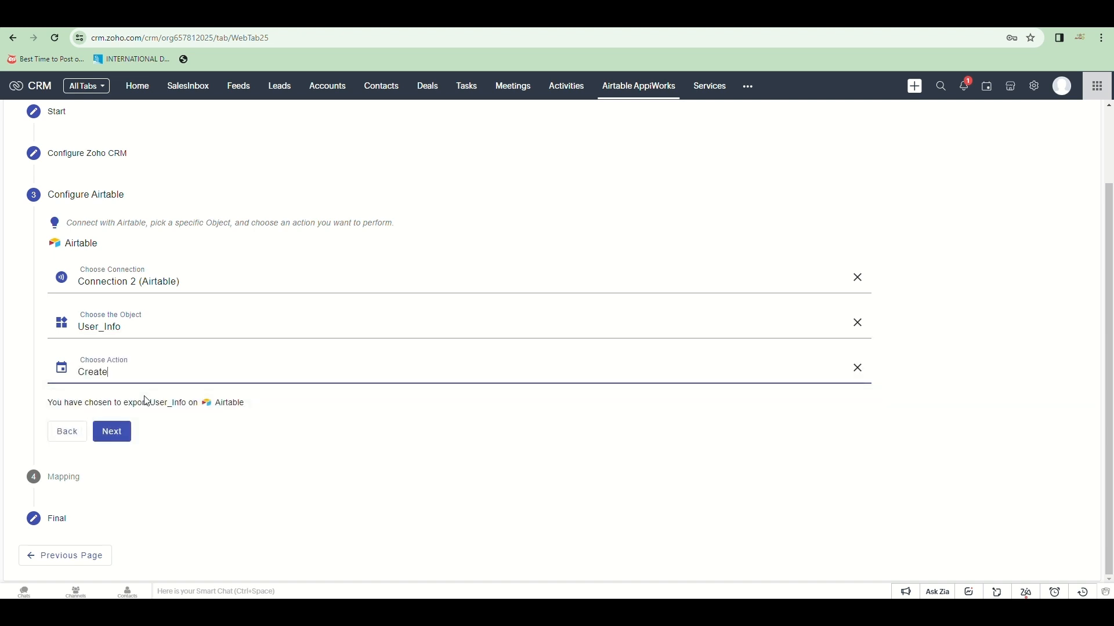
Step: Accept Intelligent Mapping for firstName, lastName, email and phone to the matching Leads fields
left_click(112, 432)
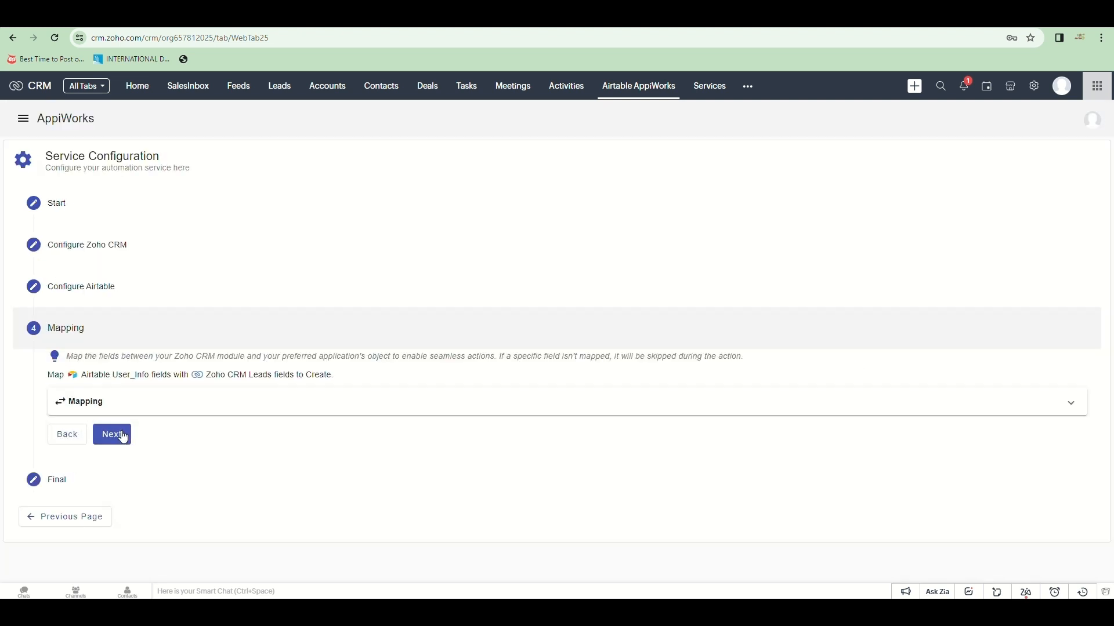
left_click(191, 402)
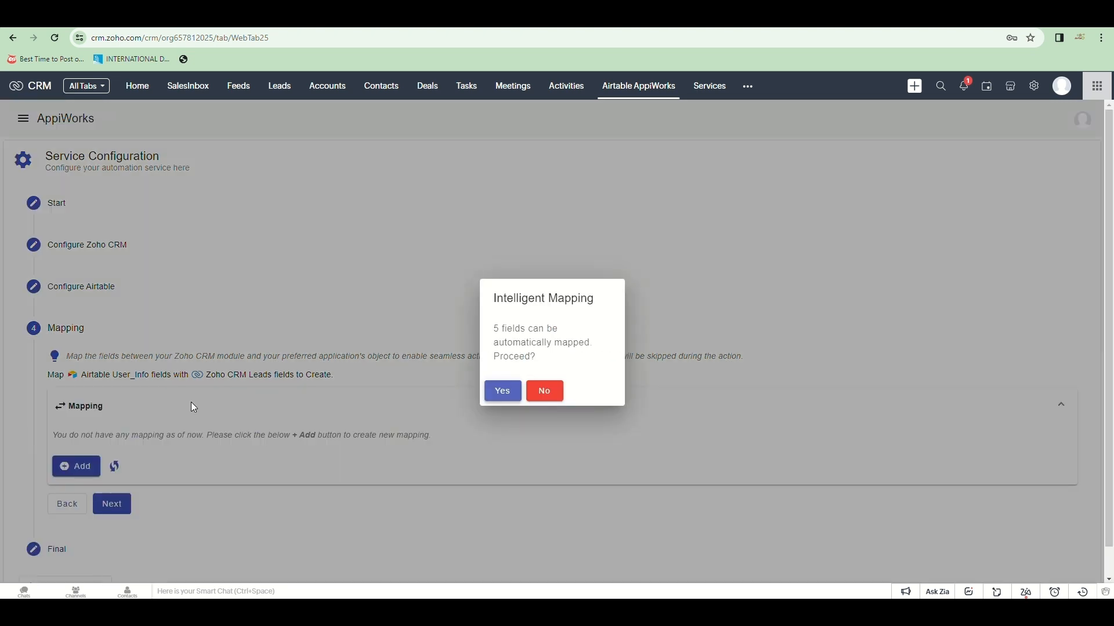
left_click(502, 391)
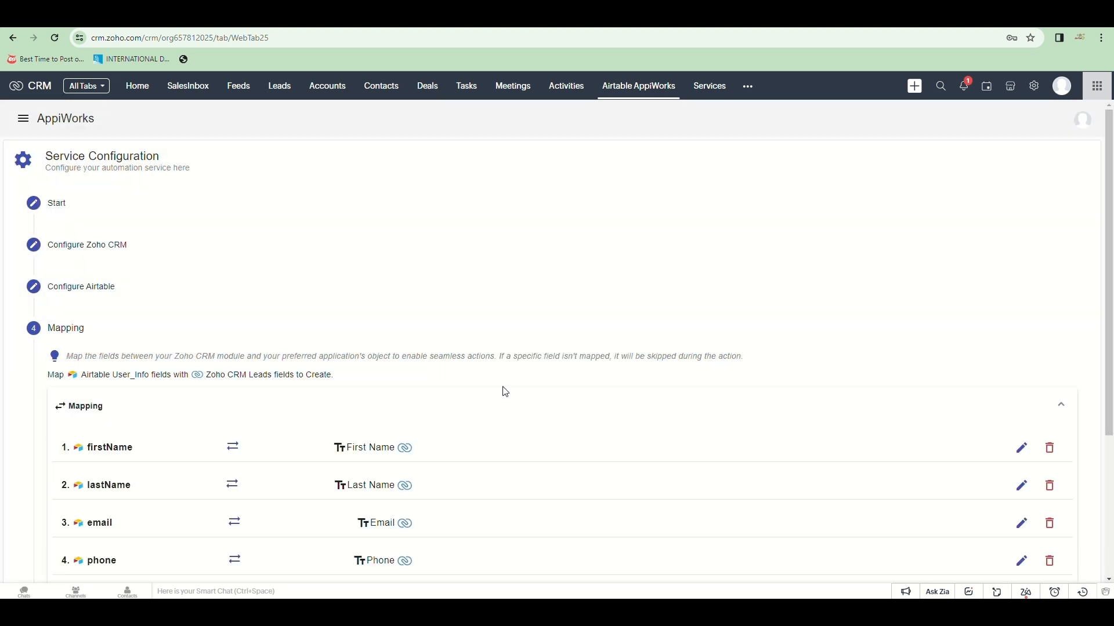
scroll(431, 380, "down", 2)
scroll(433, 381, "down", 1)
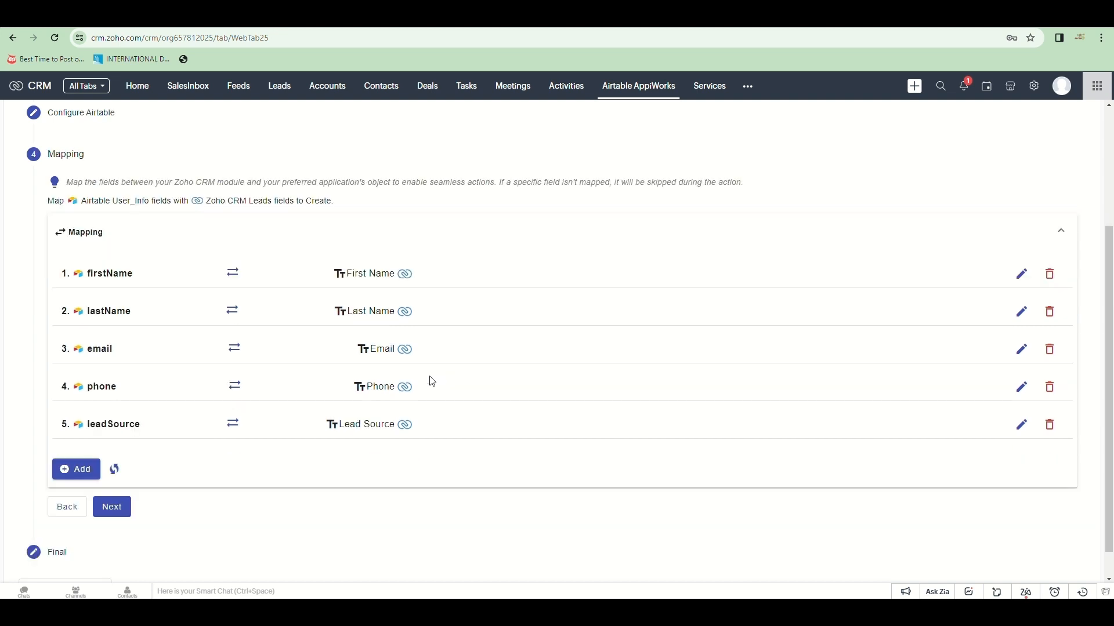
scroll(557, 400, "down", 1)
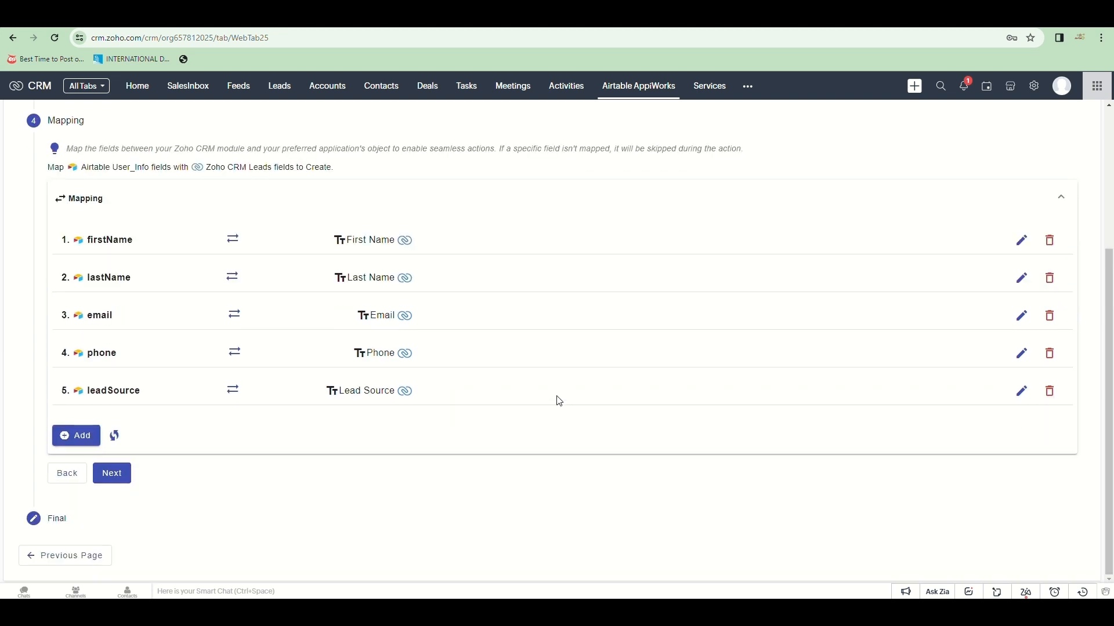
scroll(559, 400, "up", 2)
scroll(559, 401, "down", 1)
Step: Add a field mapping from the User_Info _id field to the Record-Id lead field
left_click(96, 492)
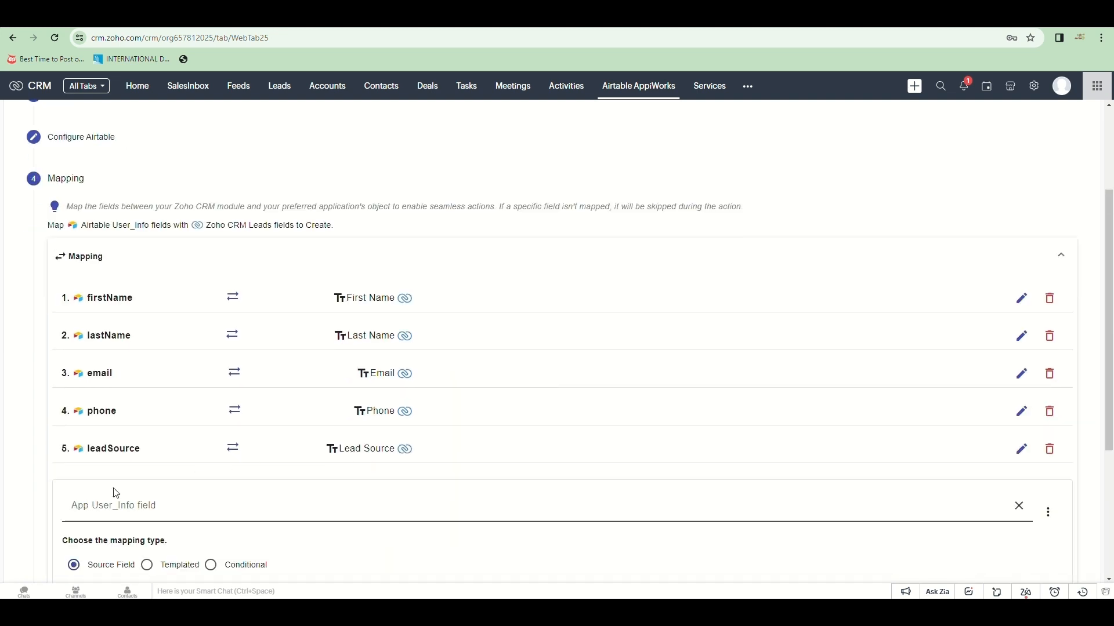
scroll(425, 386, "down", 4)
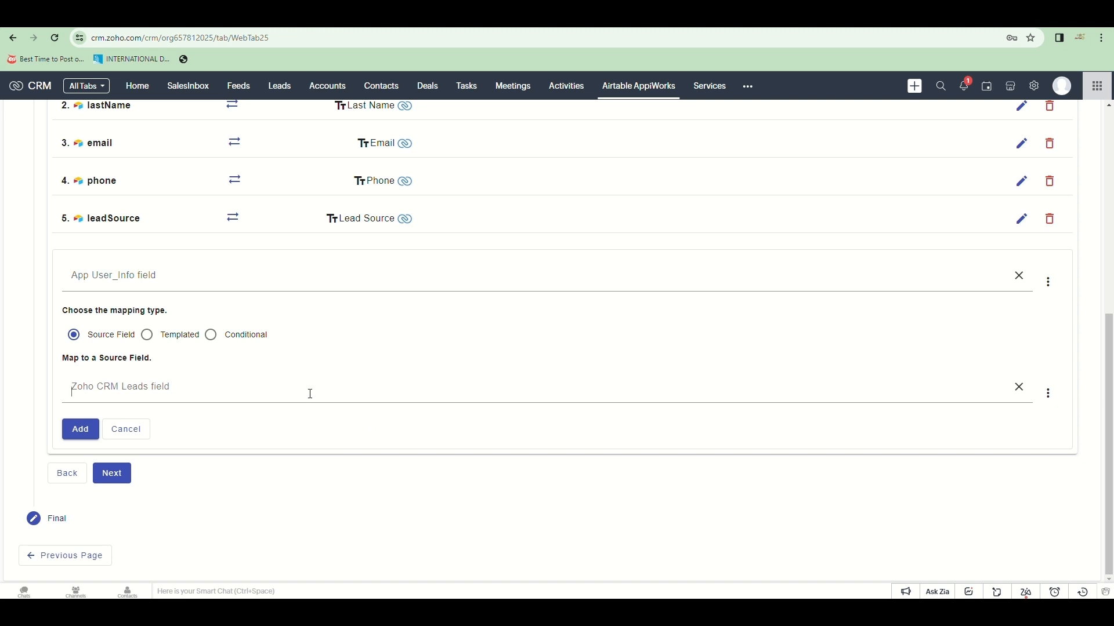
left_click(306, 347)
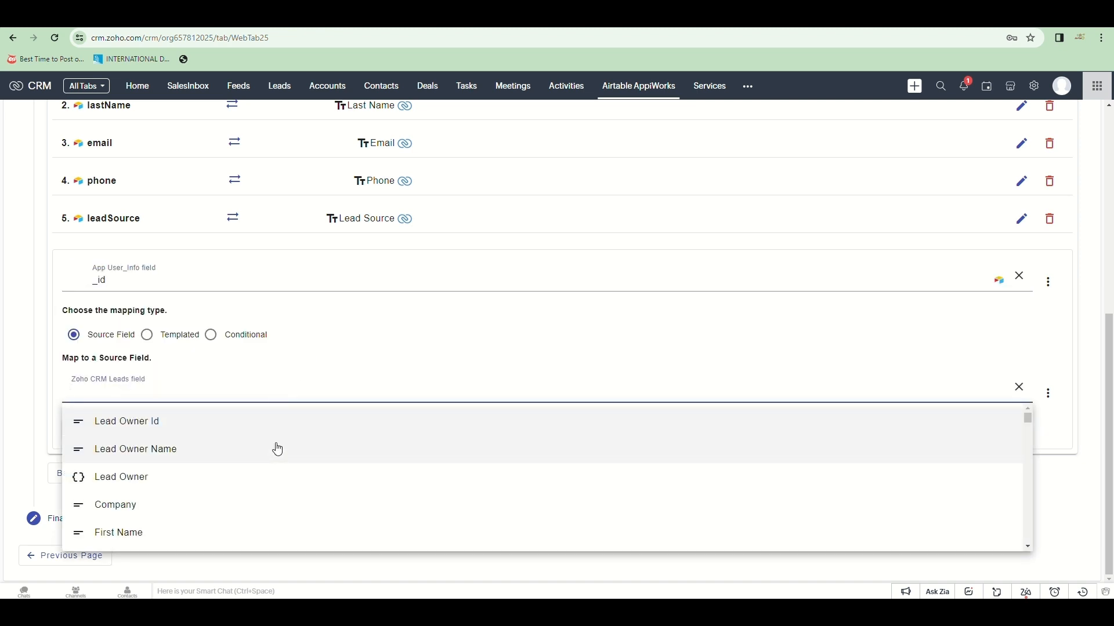
type("rec")
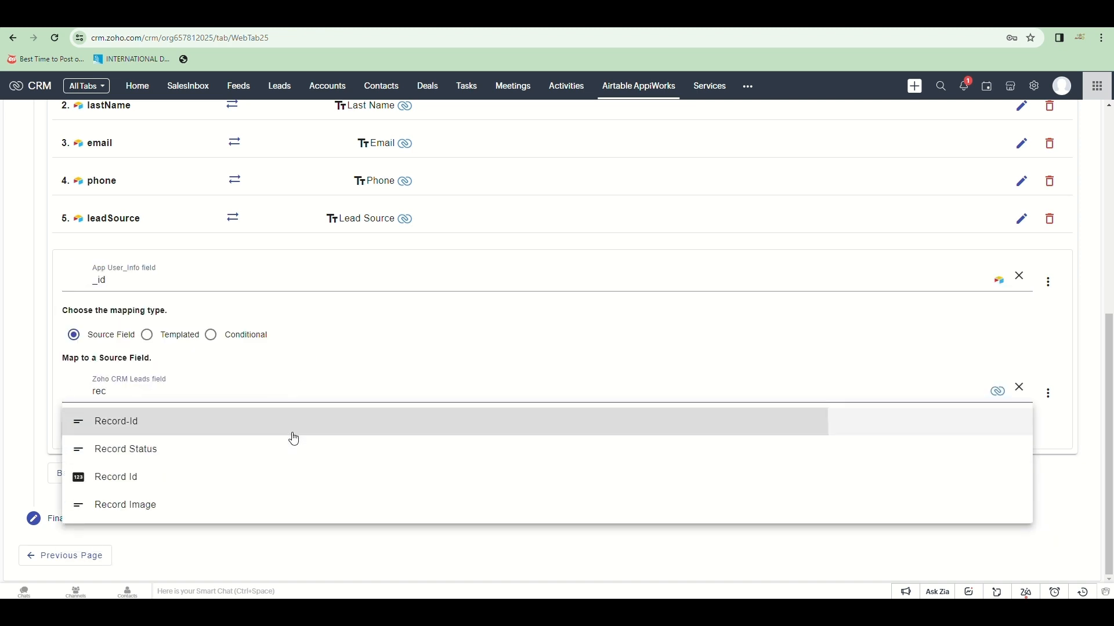
left_click(293, 436)
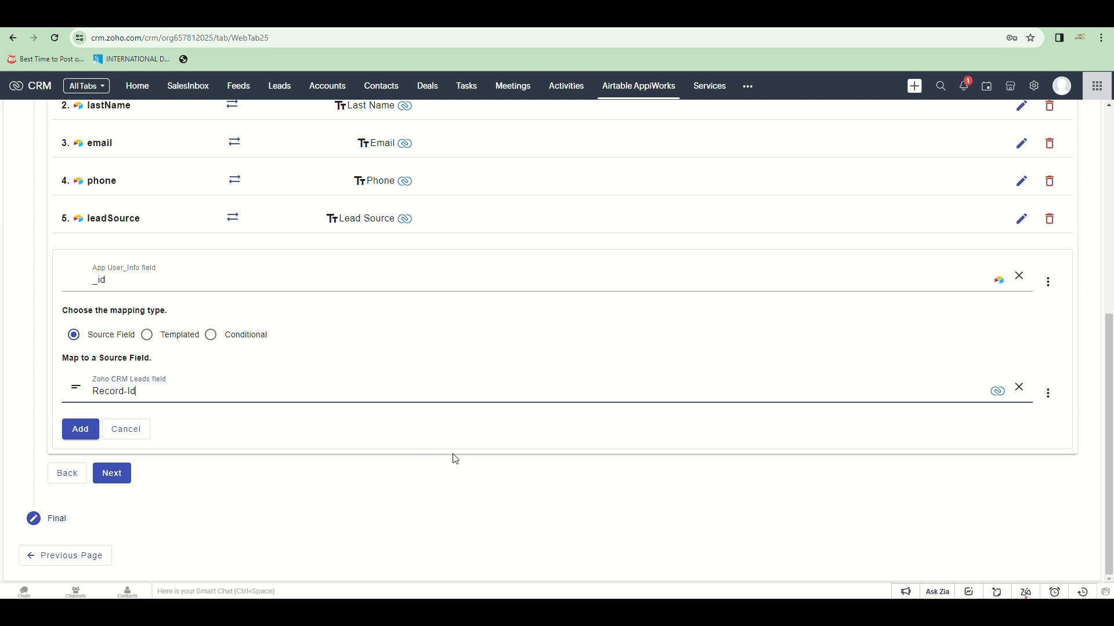
left_click(82, 437)
left_click(126, 468)
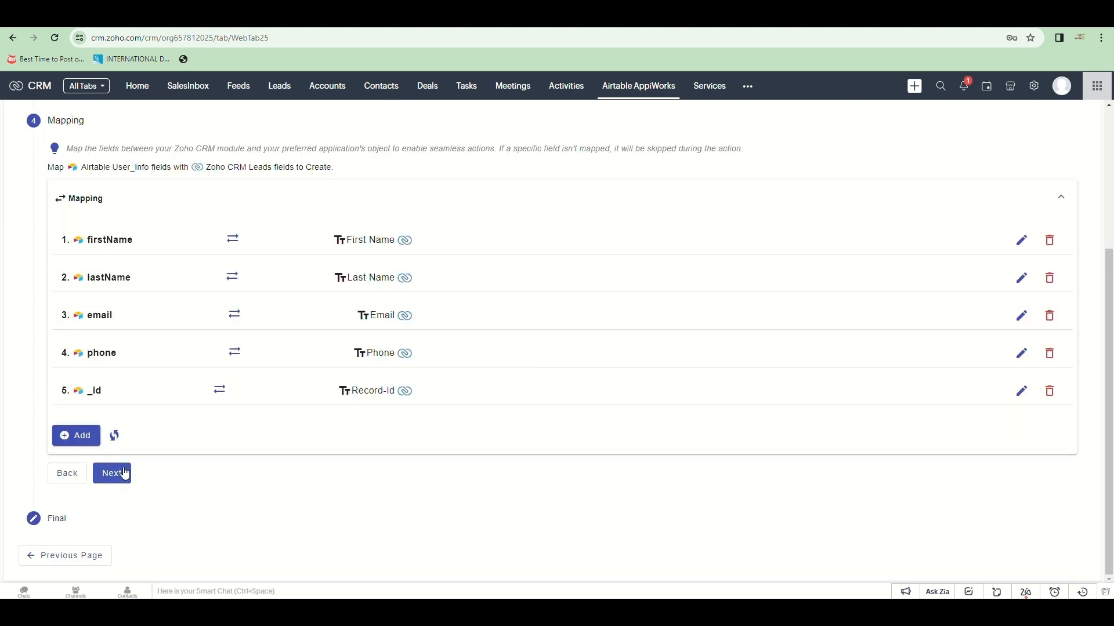
Step: Keep auto-trigger, manual execution and Activate on, and save the Export Leads service
left_click(113, 477)
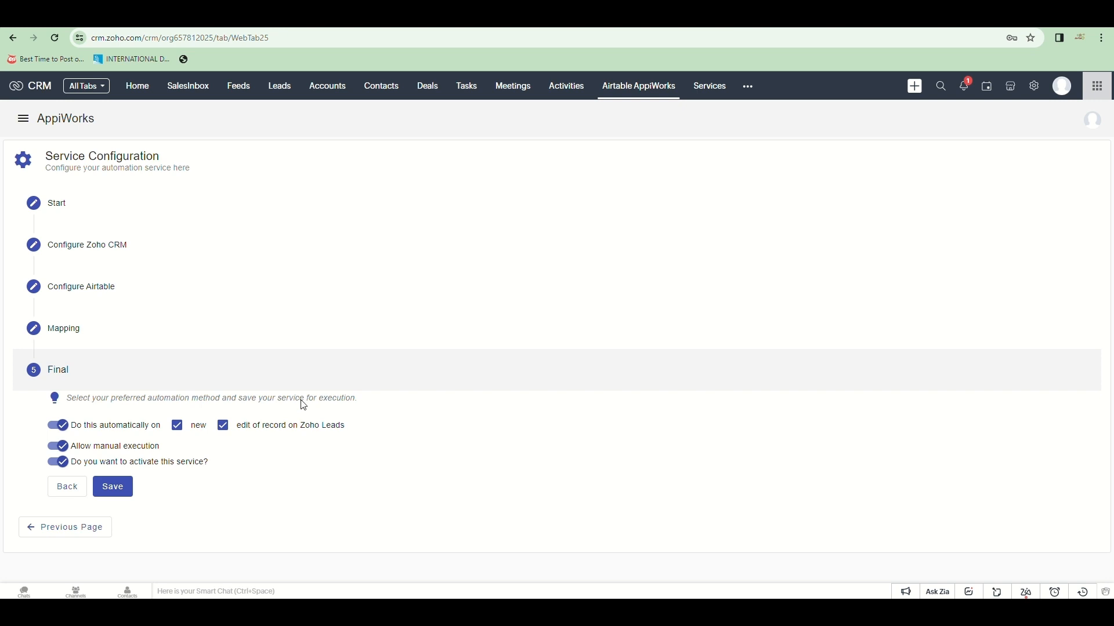
left_click(121, 496)
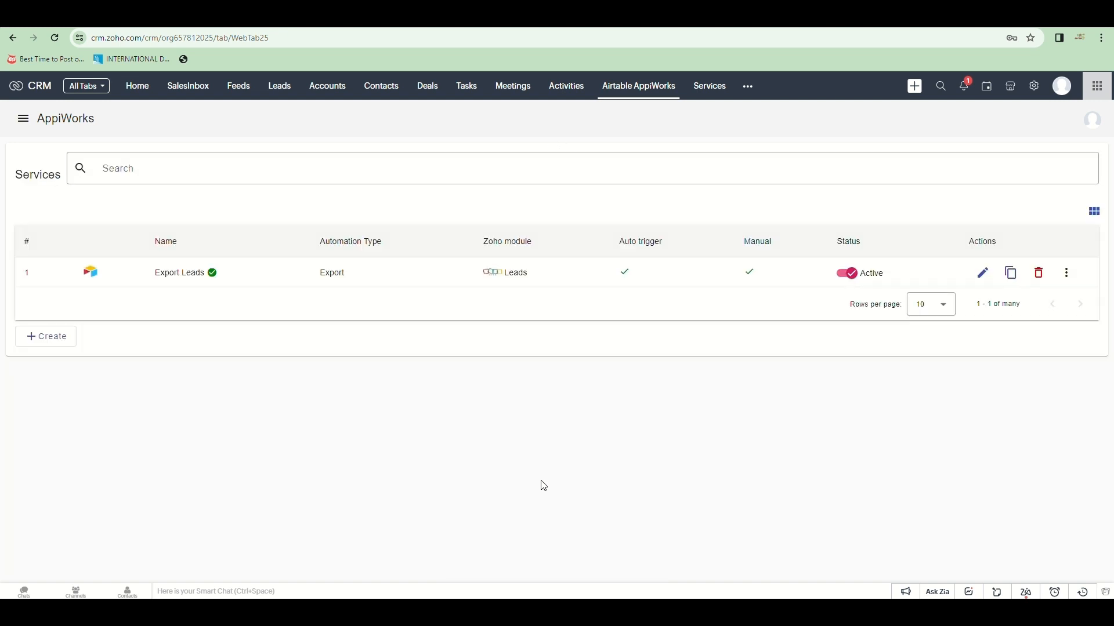
Step: Create a lead for company Ultima Technologies with the contact's first name, last name, email and phone
left_click(280, 86)
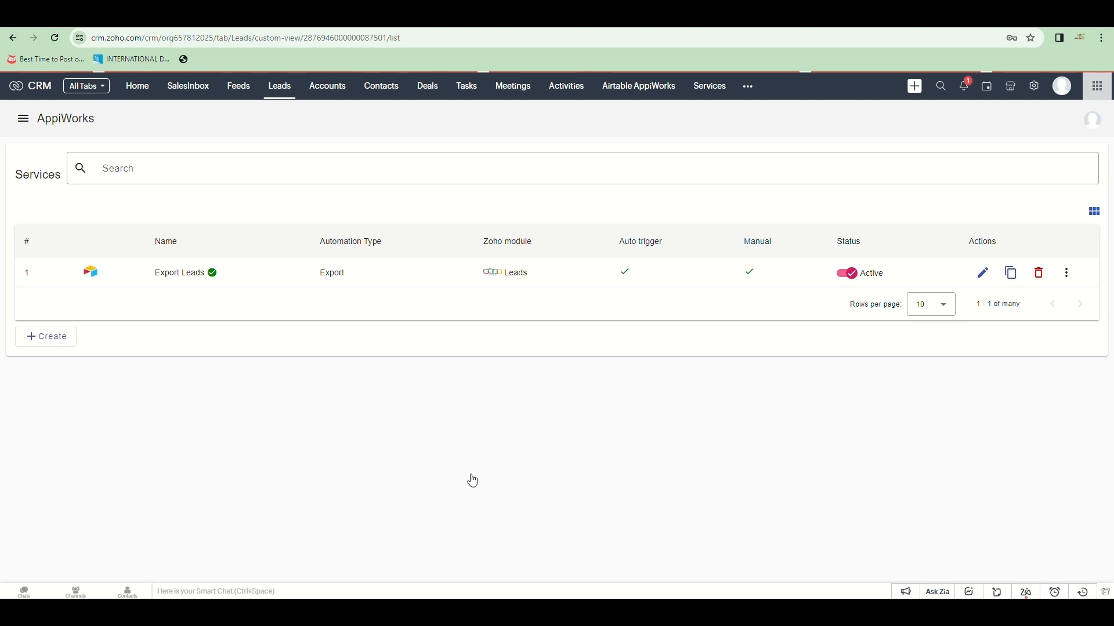
left_click(701, 277)
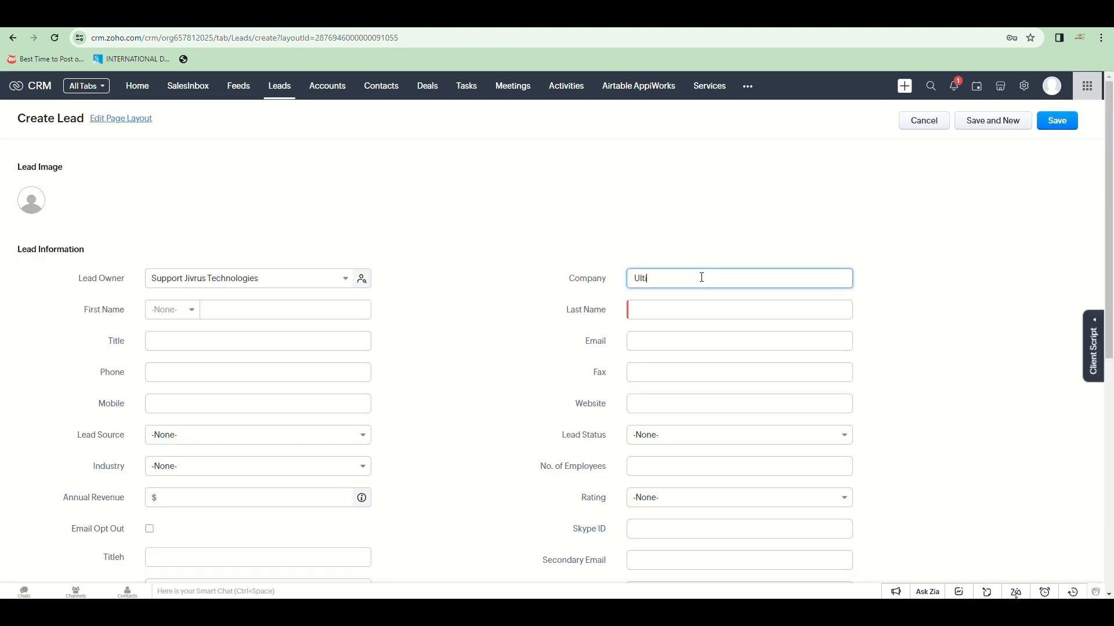
type("Ultima")
type("Technologies")
left_click(252, 314)
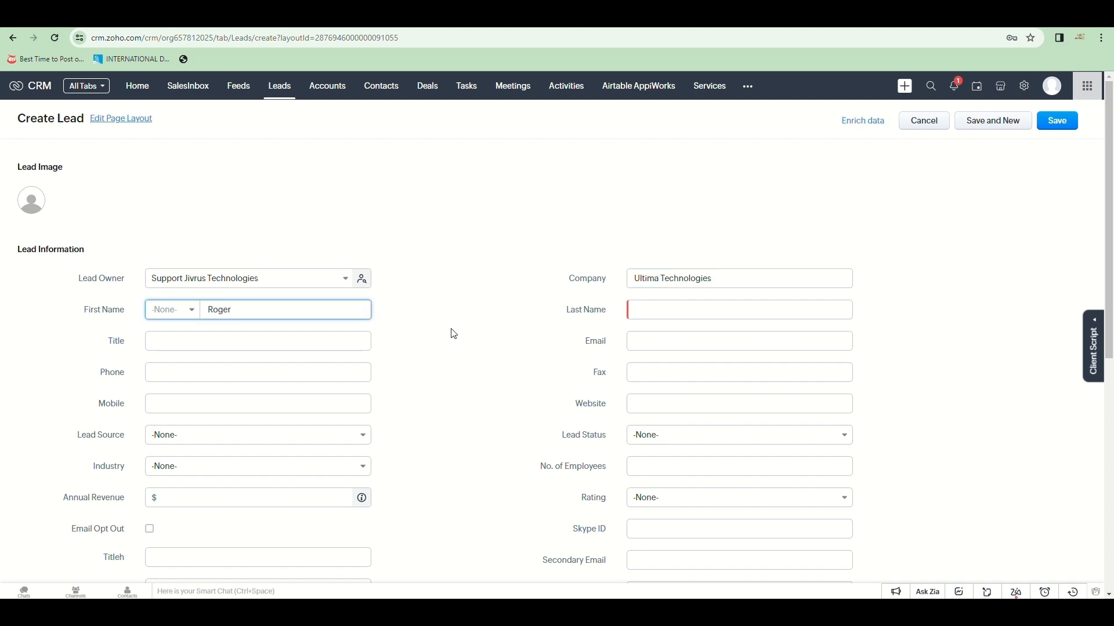
left_click(660, 313)
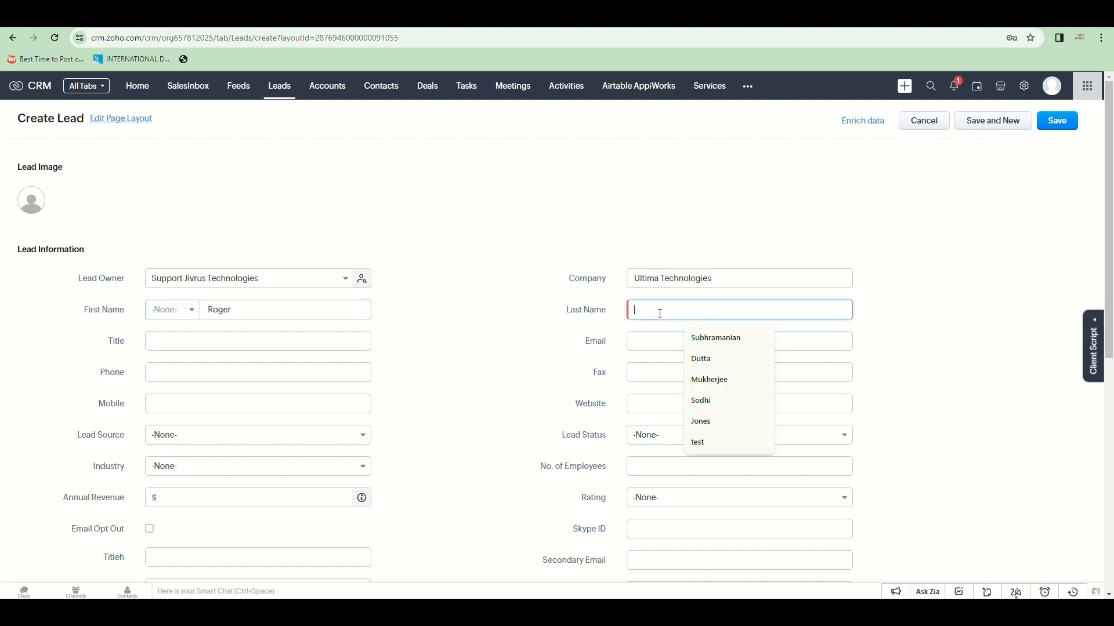
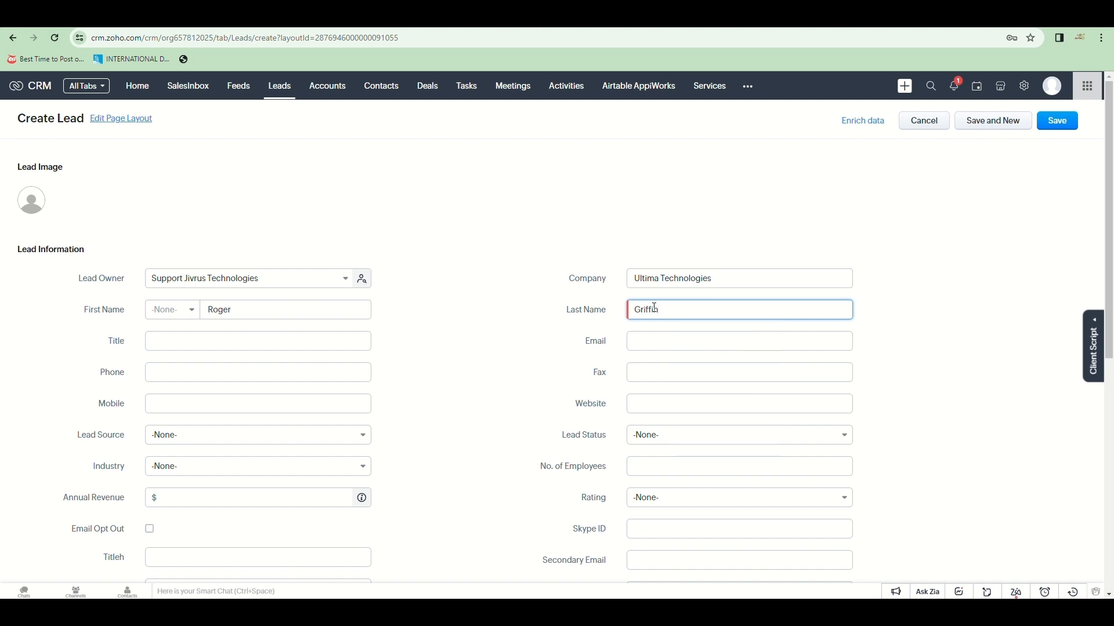
left_click(644, 342)
type("roger@example.com")
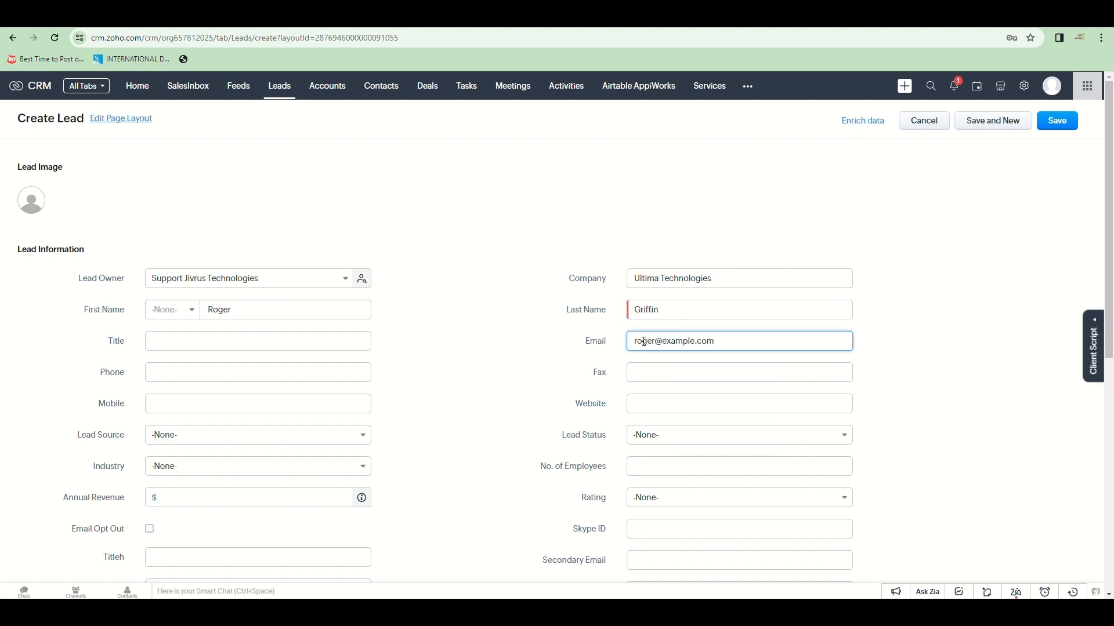
left_click(184, 370)
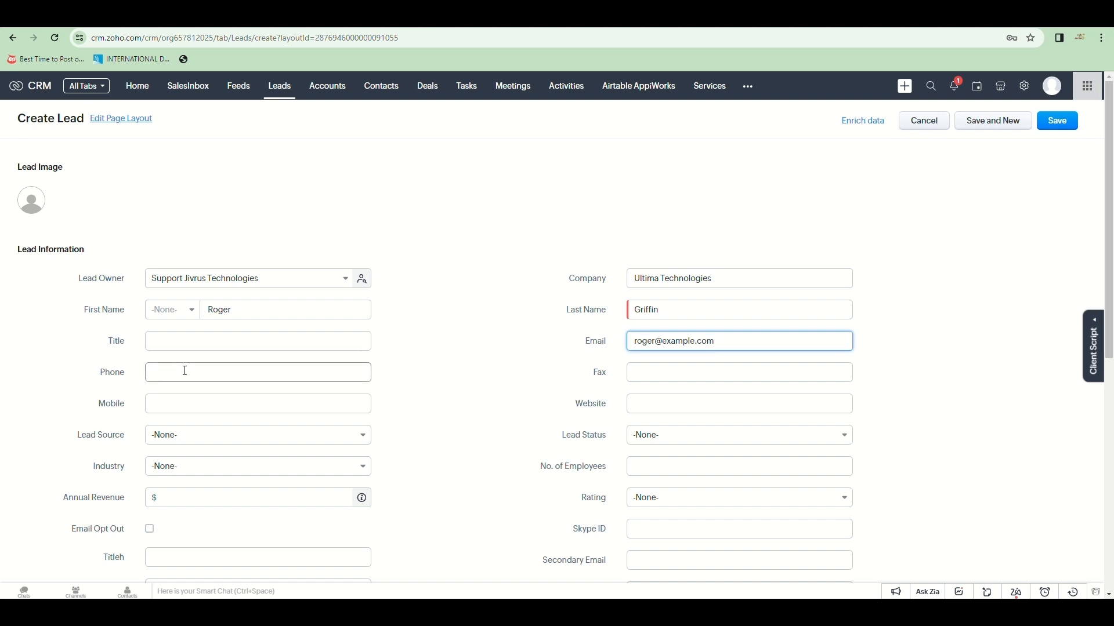
left_click(261, 447)
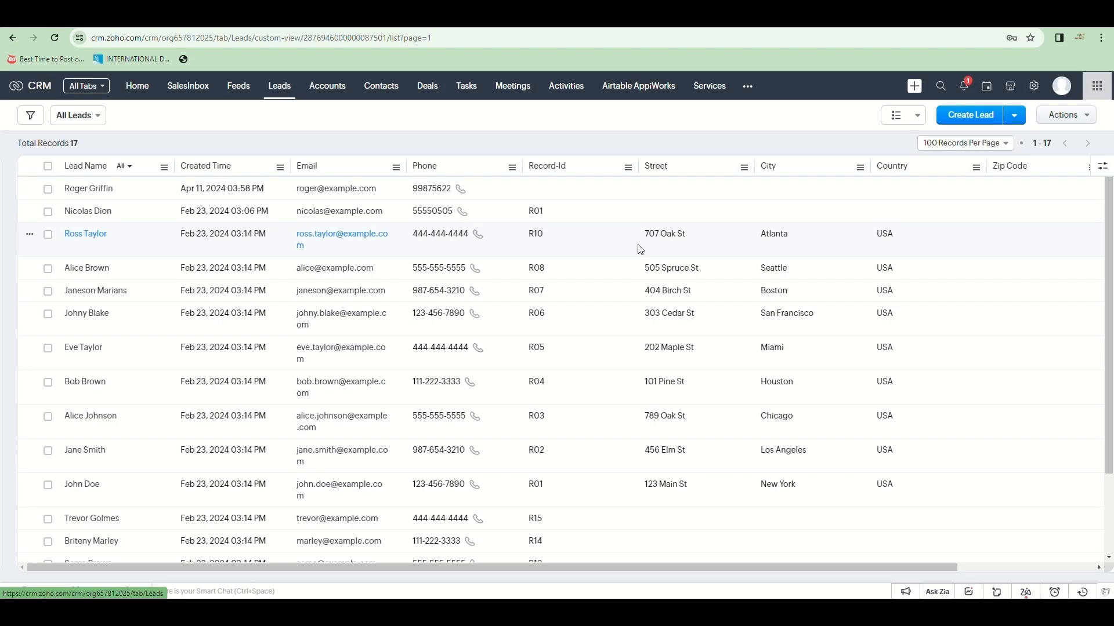
Step: Select eight leads in the Zoho CRM Leads list
left_click(49, 212)
left_click(48, 235)
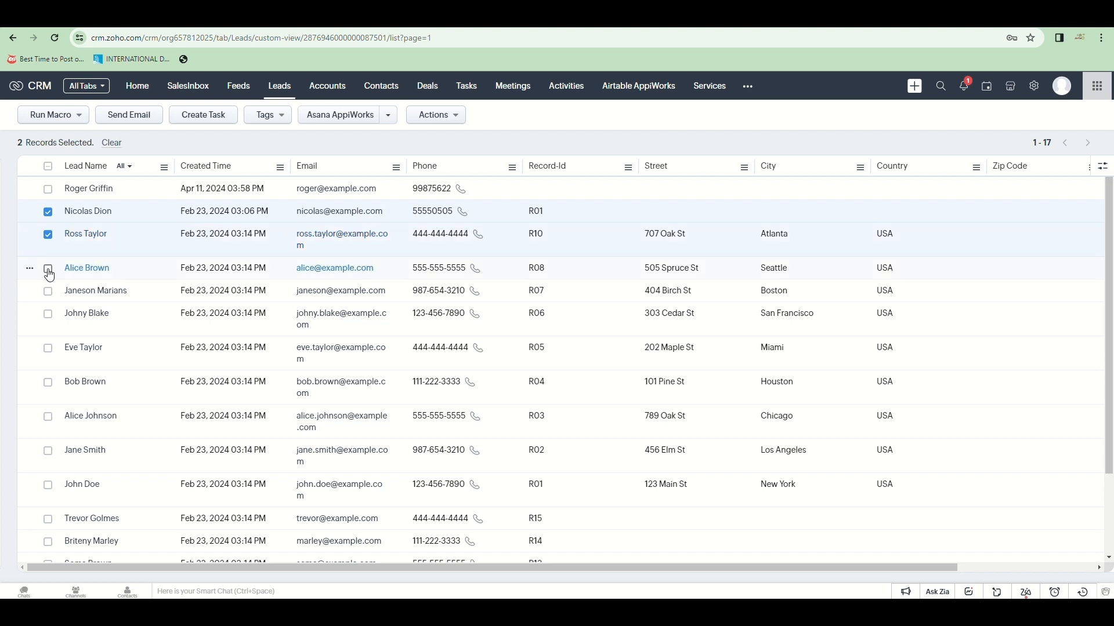
left_click(49, 270)
left_click(48, 292)
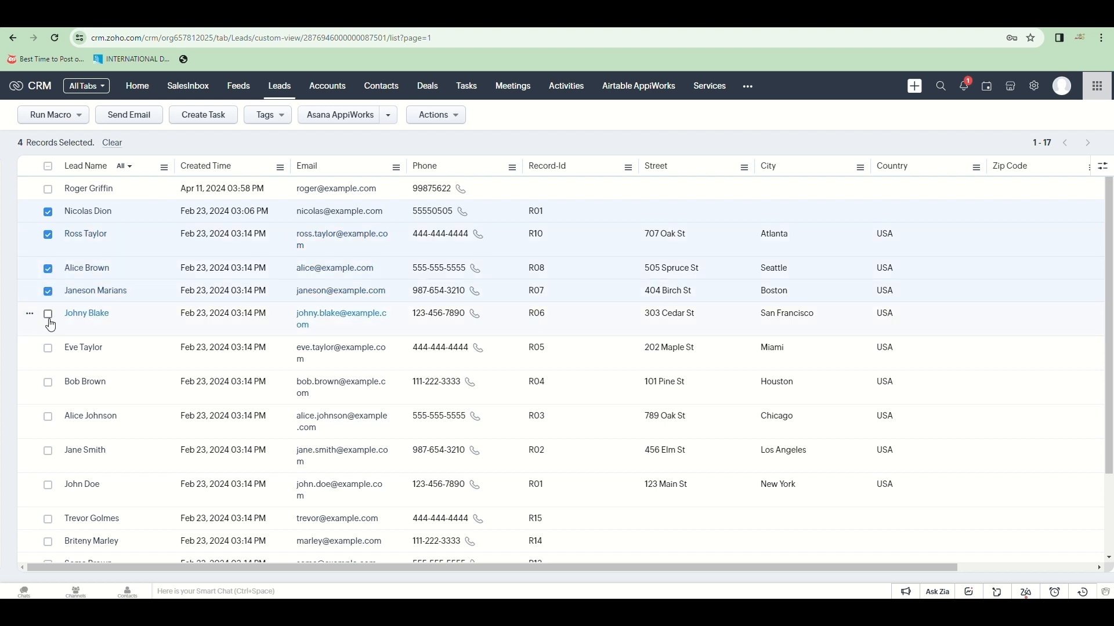
left_click(49, 316)
left_click(48, 349)
left_click(48, 384)
left_click(49, 420)
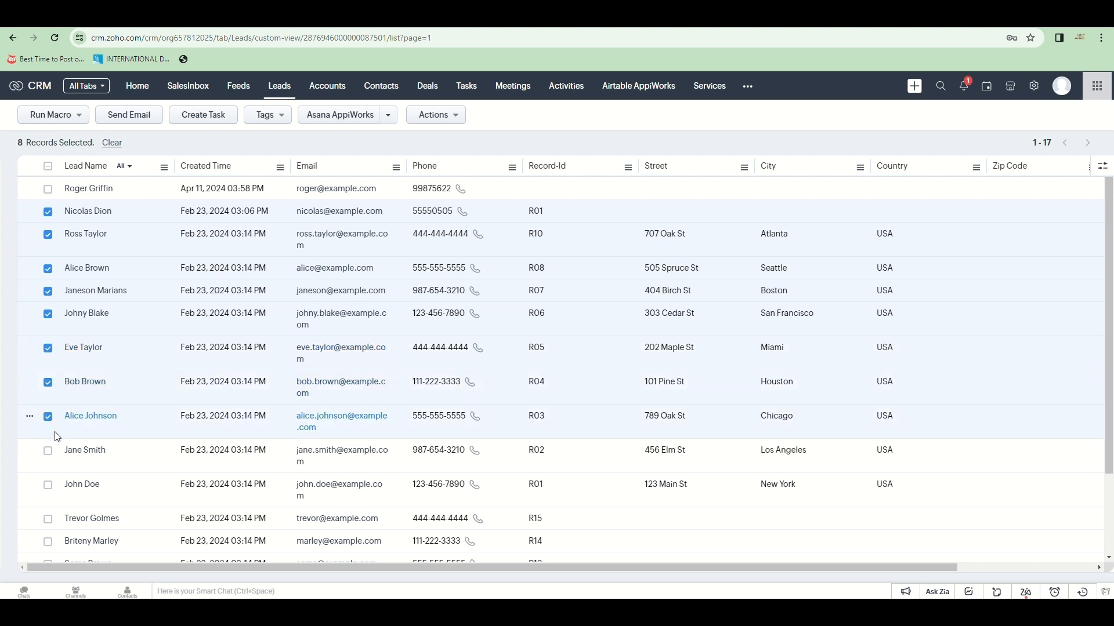
Step: Run the Airtable AppiWorks Export Leads service on them and view the 3-success, 0-failure details
left_click(391, 123)
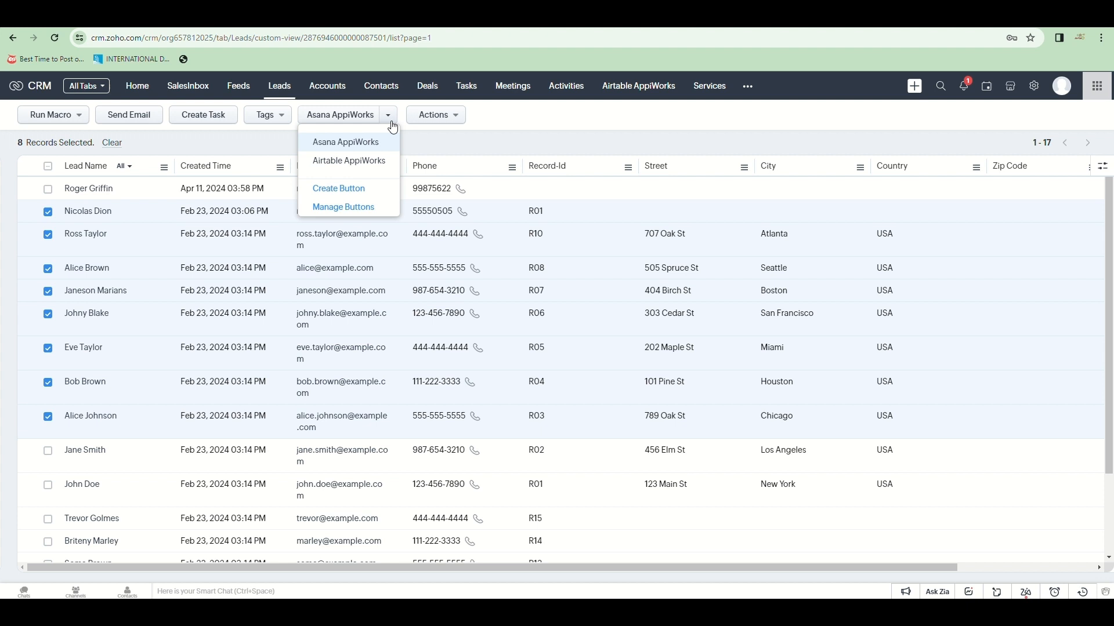
left_click(374, 161)
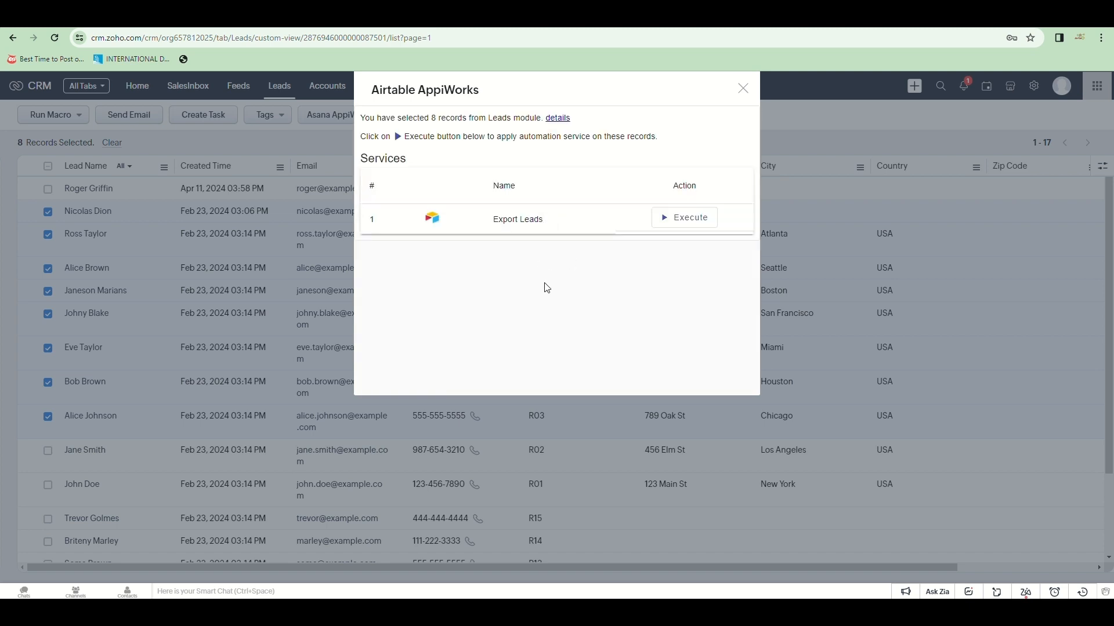
left_click(684, 217)
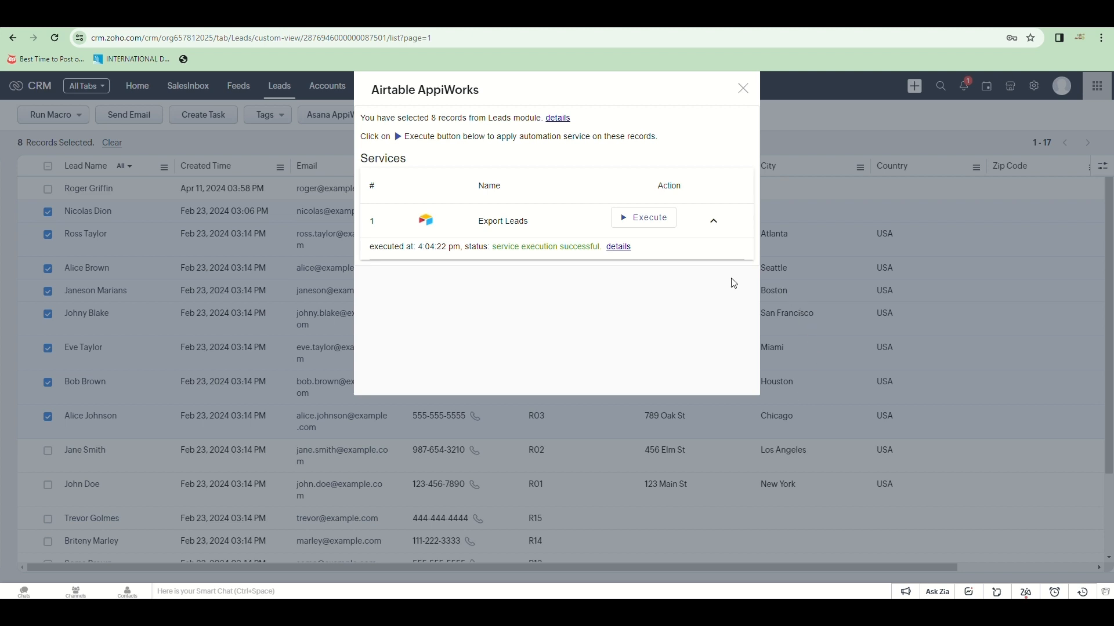
left_click(630, 250)
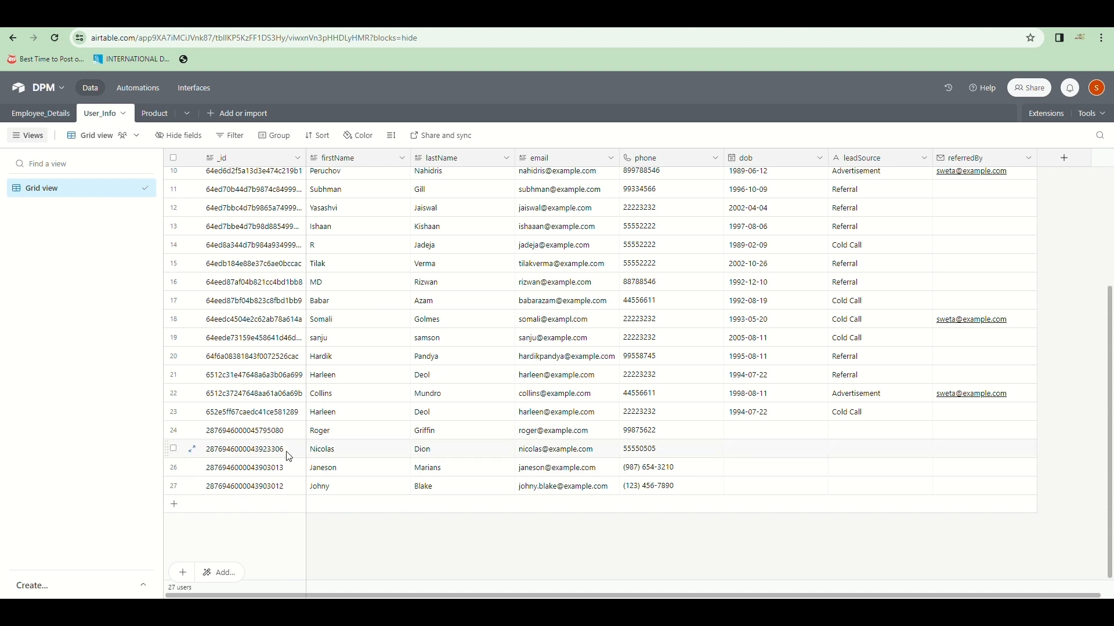
Step: Select the newly exported rows 25–27 in Airtable's User_Info table
left_click(365, 449)
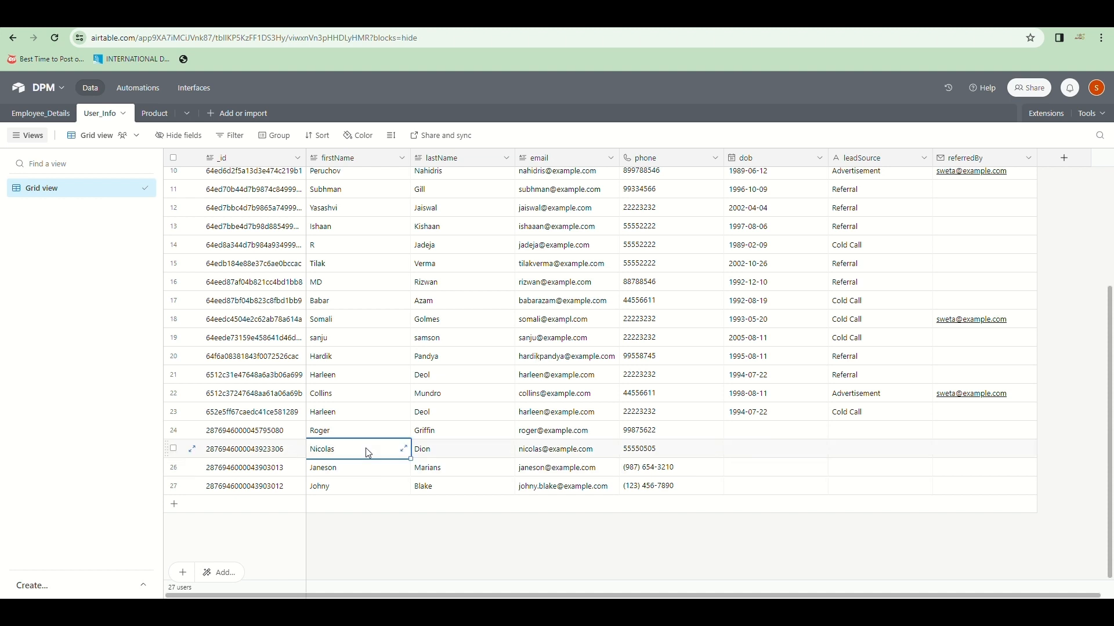
left_click(174, 450)
left_click(174, 468)
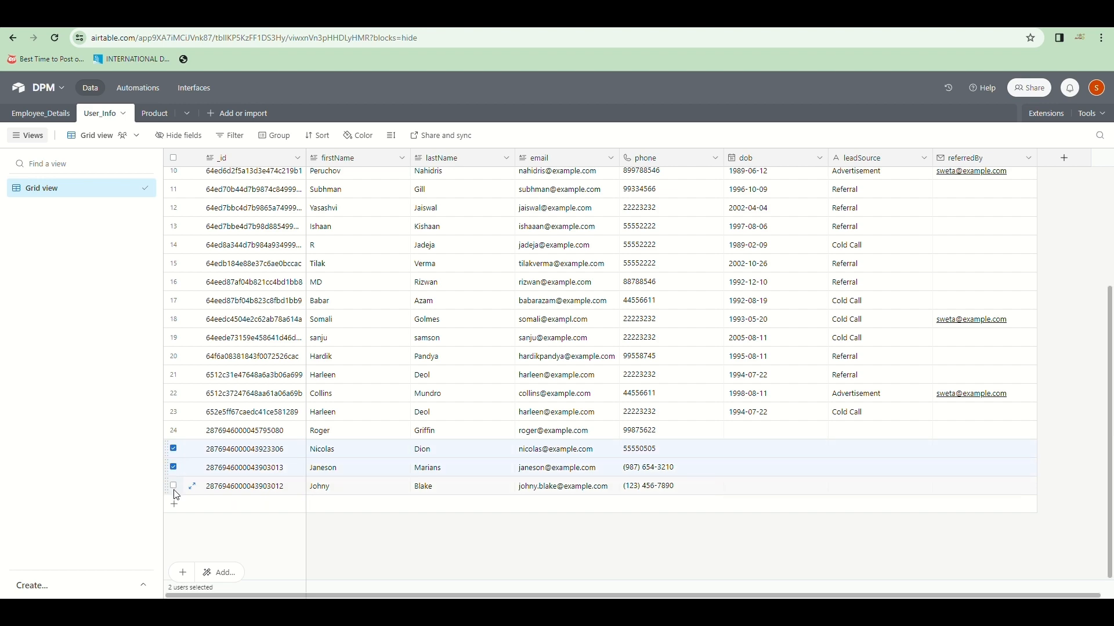
left_click(173, 487)
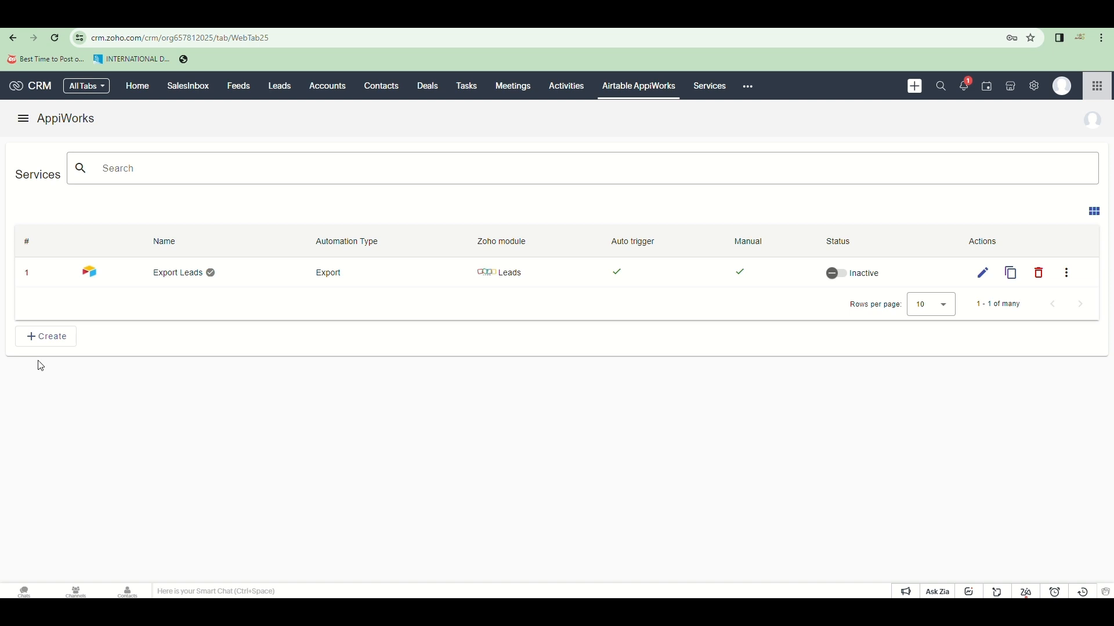
Step: Create a new Airtable import service named 'IMPORT USE' on the Leads module
left_click(40, 342)
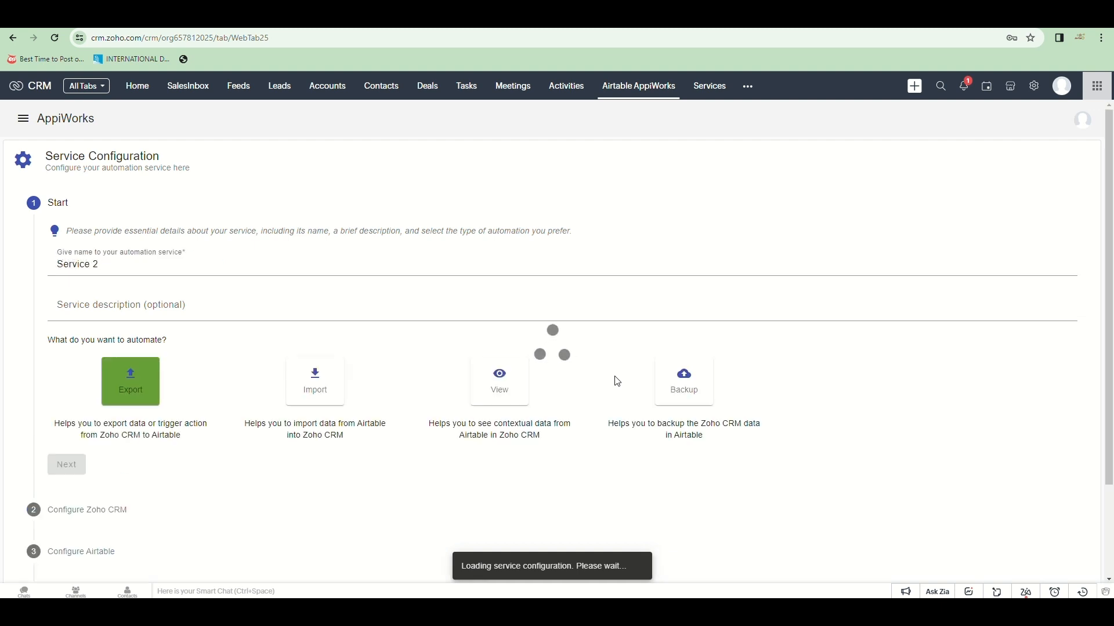
triple_click(595, 266)
type("IMPORT USER")
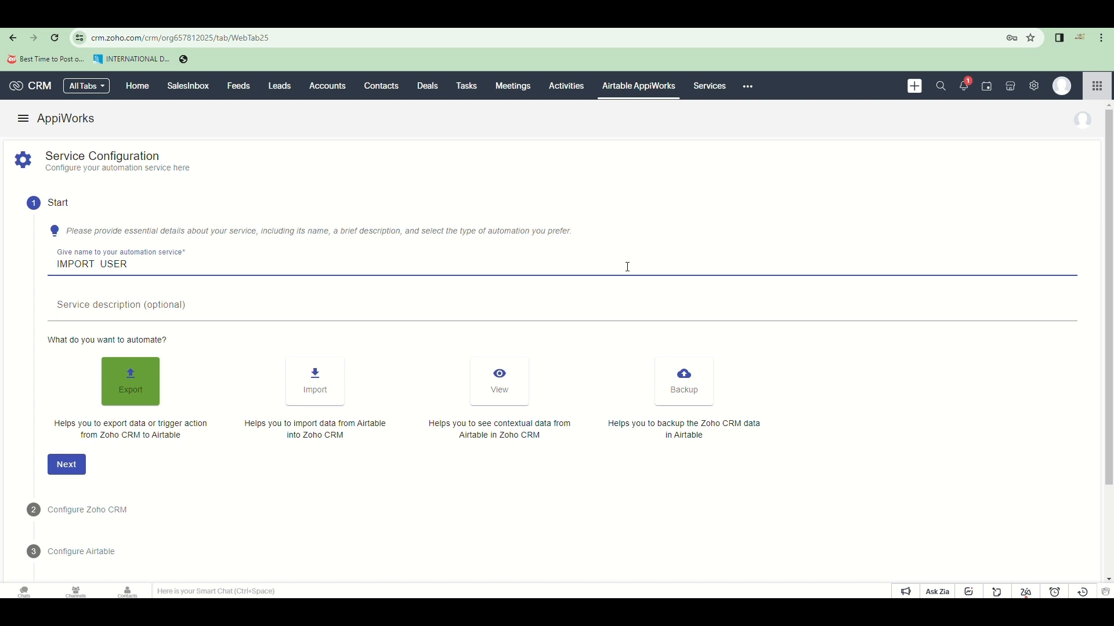
left_click(314, 391)
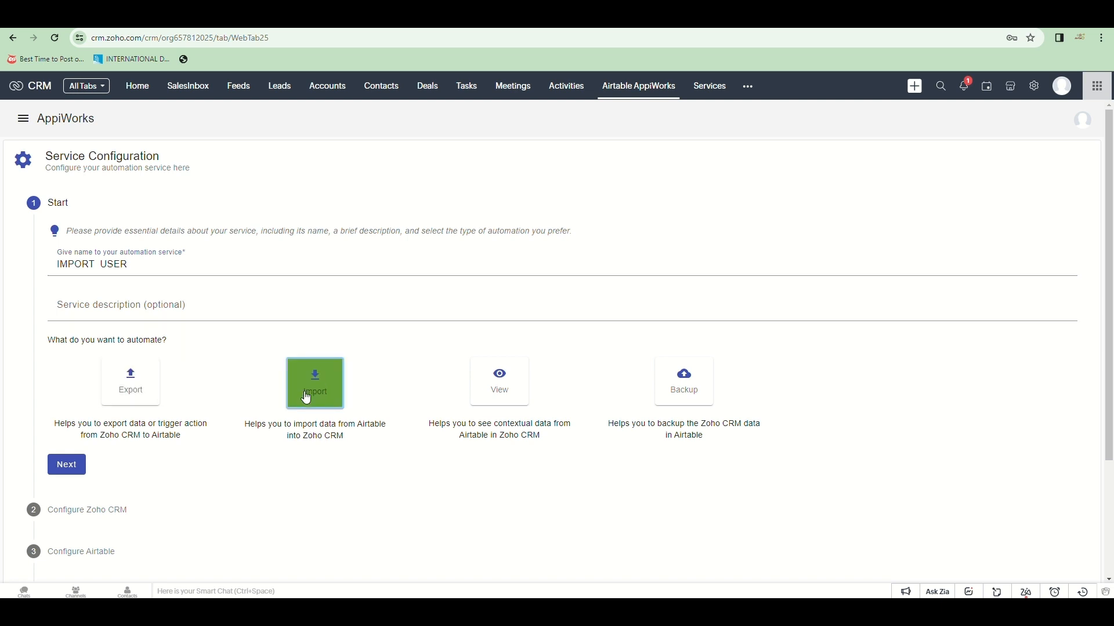
left_click(67, 467)
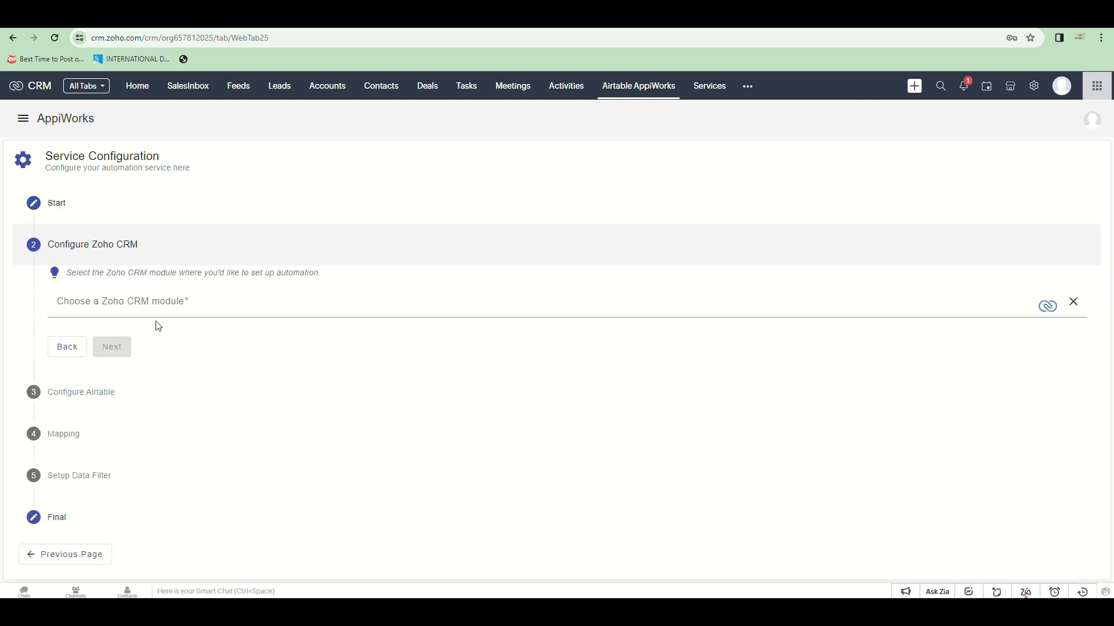
left_click(167, 311)
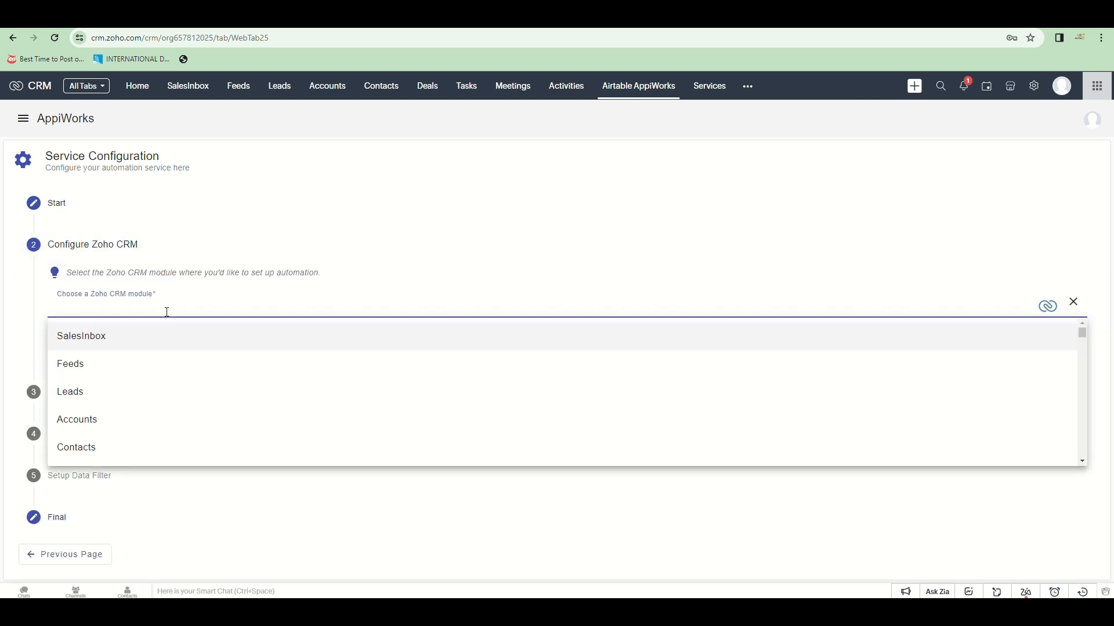
left_click(150, 391)
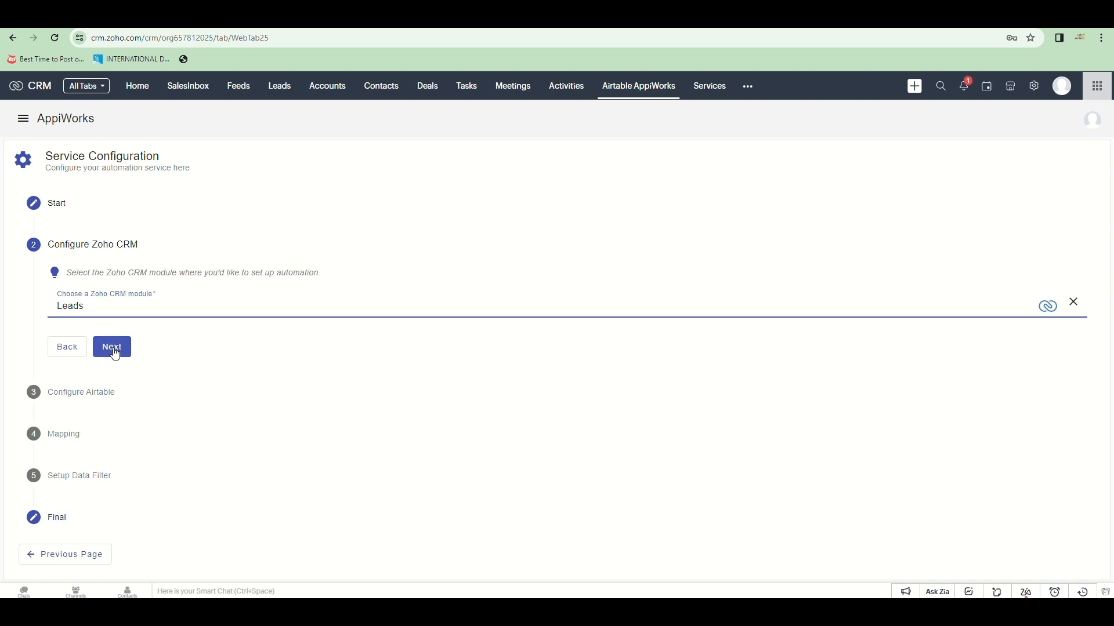
Step: Choose Connection 2 (Airtable) and the User_Info table, then continue to field mapping
left_click(113, 349)
left_click(163, 379)
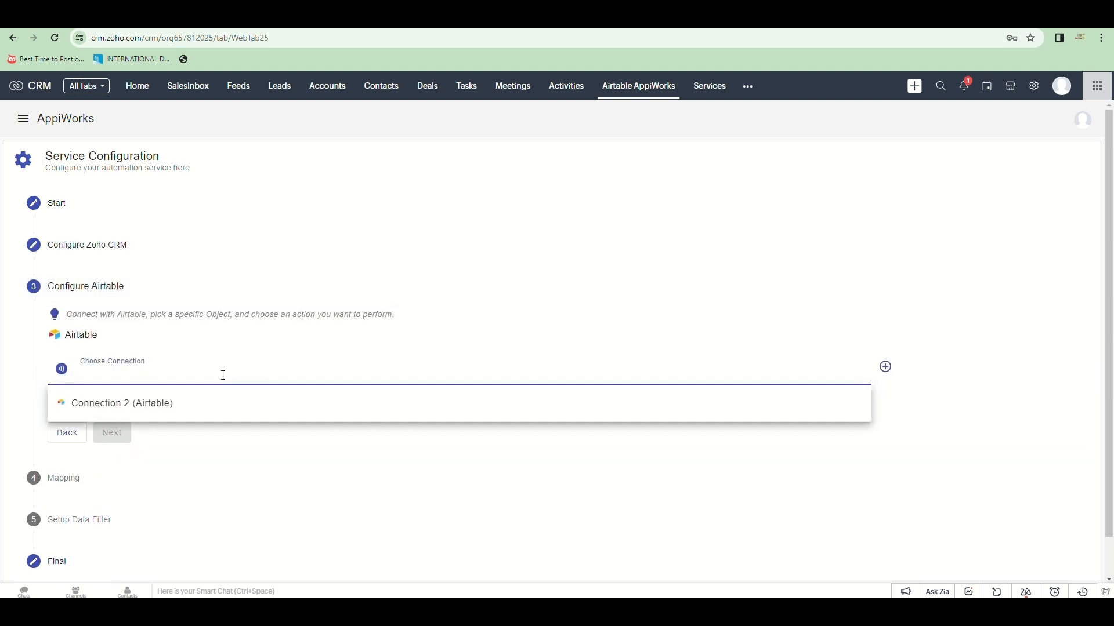
left_click(186, 406)
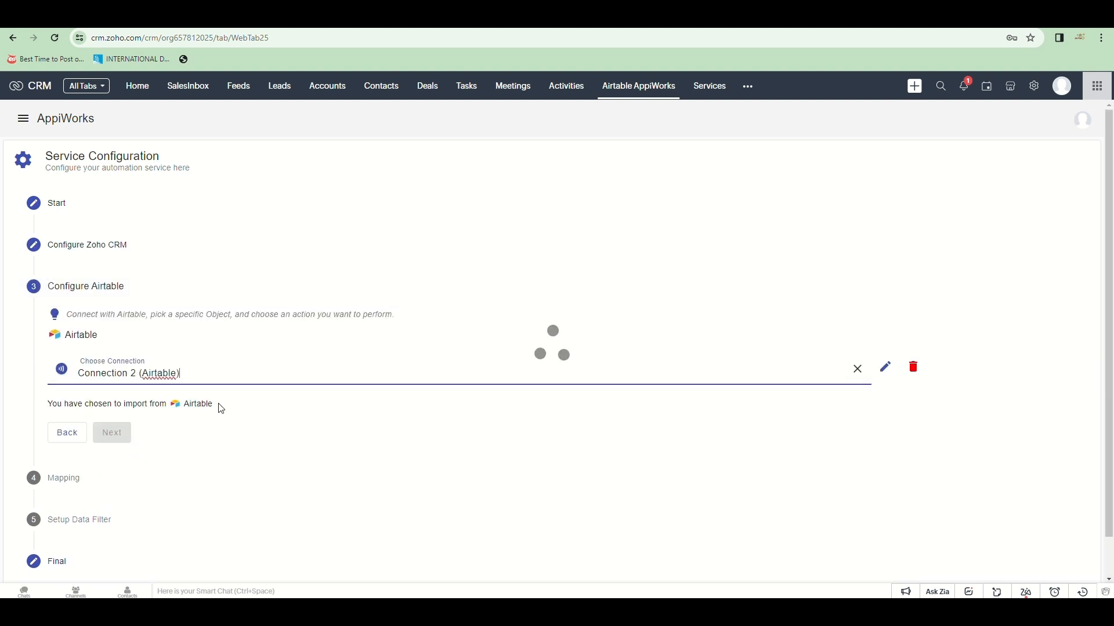
scroll(142, 343, "down", 1)
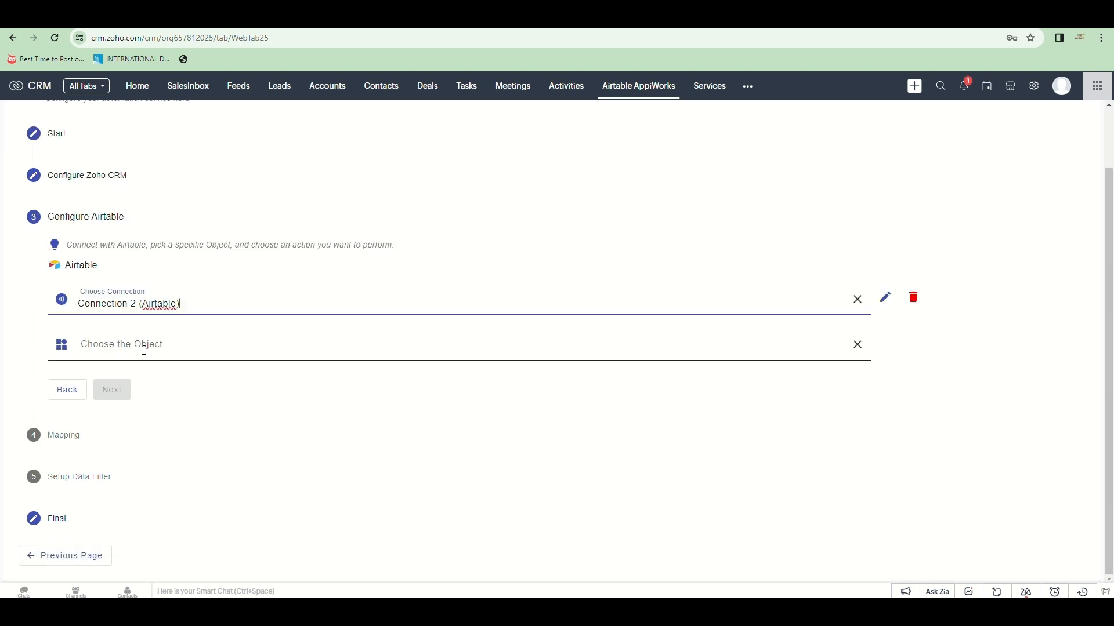
left_click(144, 350)
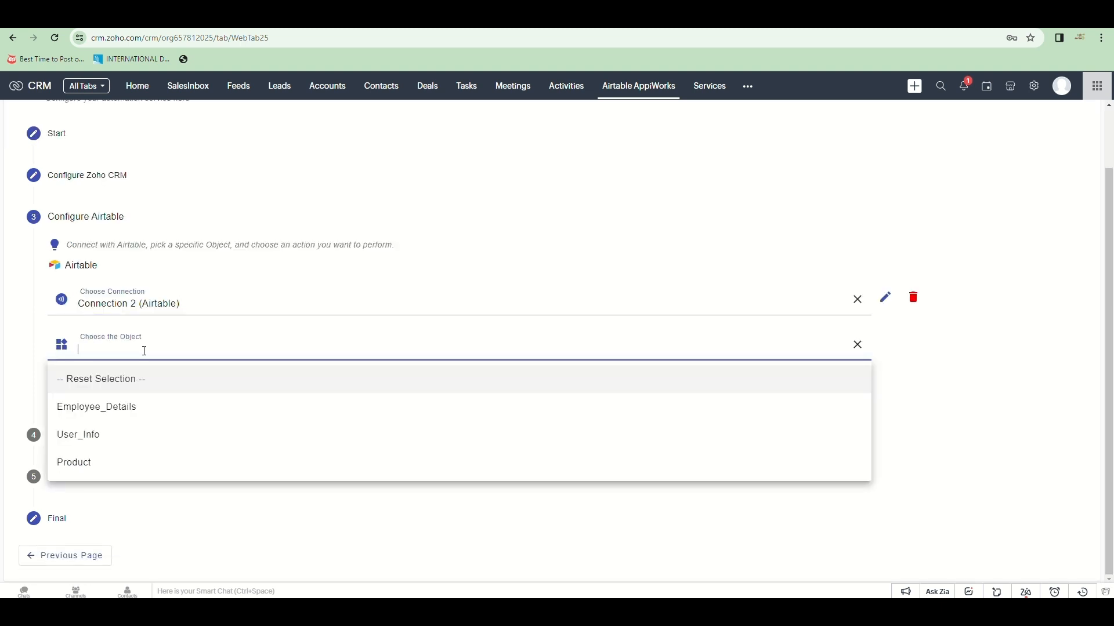
left_click(130, 436)
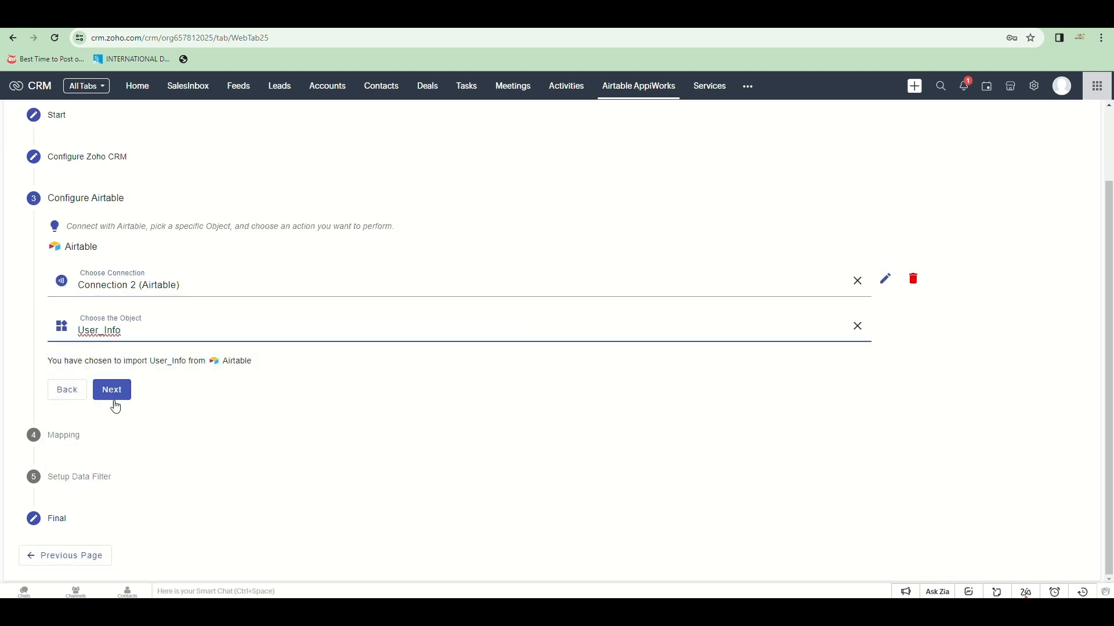
left_click(113, 393)
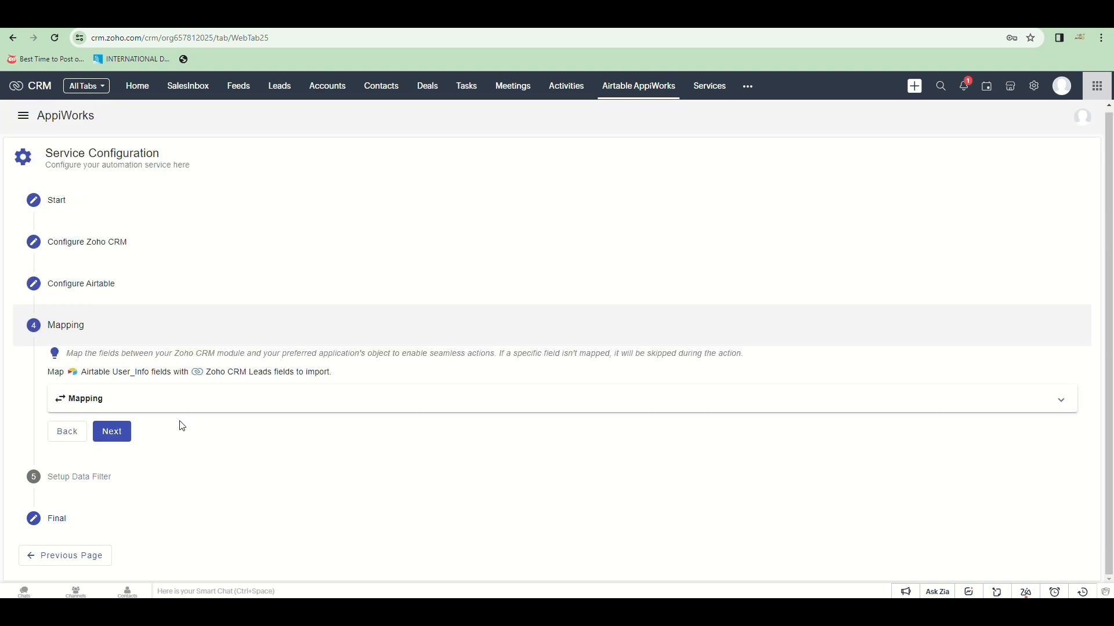
Step: Accept Intelligent Mapping for Last Name, First Name, Email and Phone, mapping Last Name to lastName
left_click(183, 400)
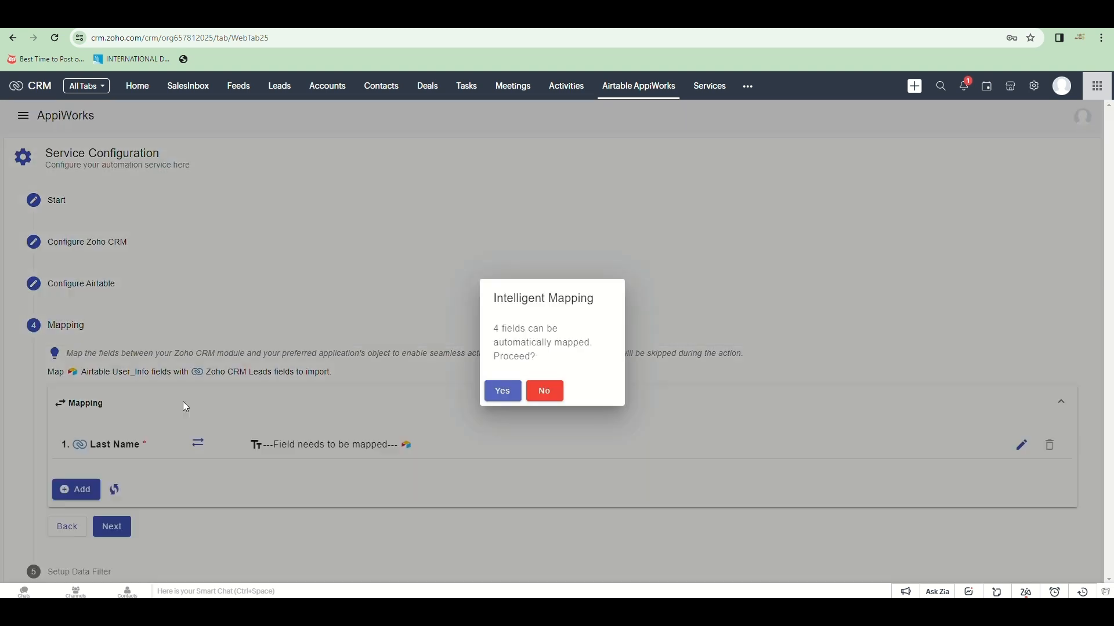
left_click(503, 392)
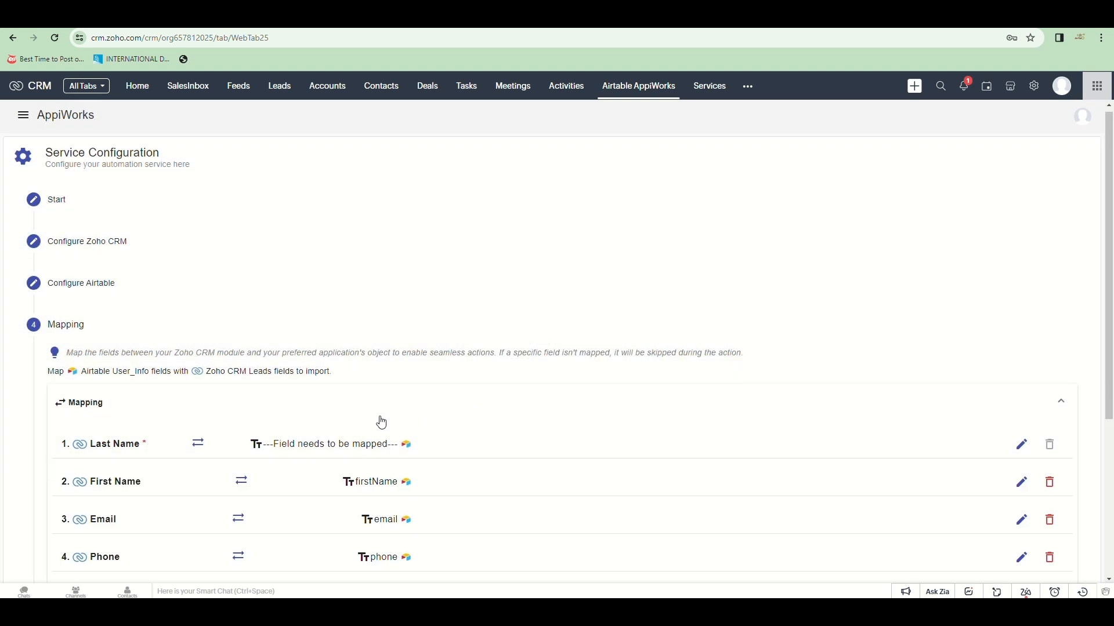
scroll(380, 423, "down", 3)
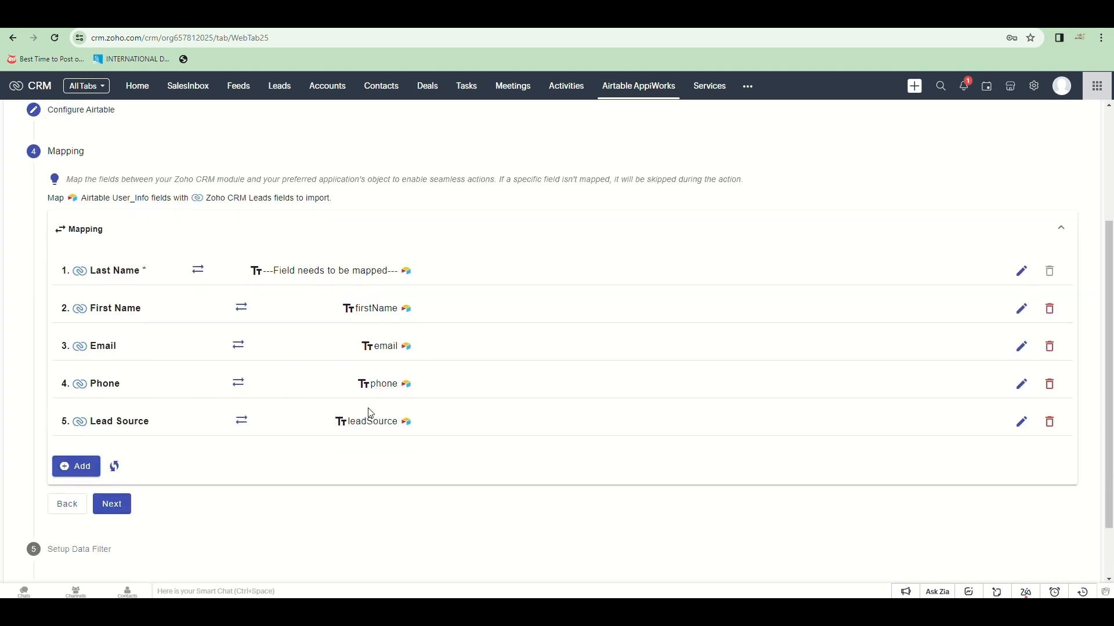
left_click(1020, 270)
left_click(367, 480)
scroll(286, 438, "down", 2)
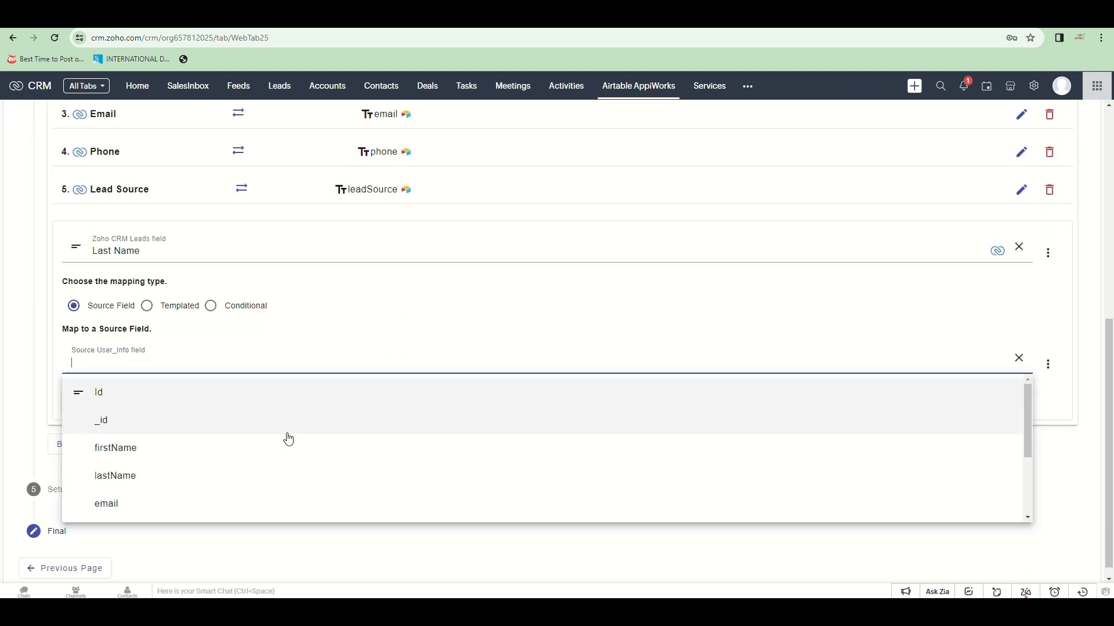
left_click(238, 485)
scroll(347, 304, "up", 3)
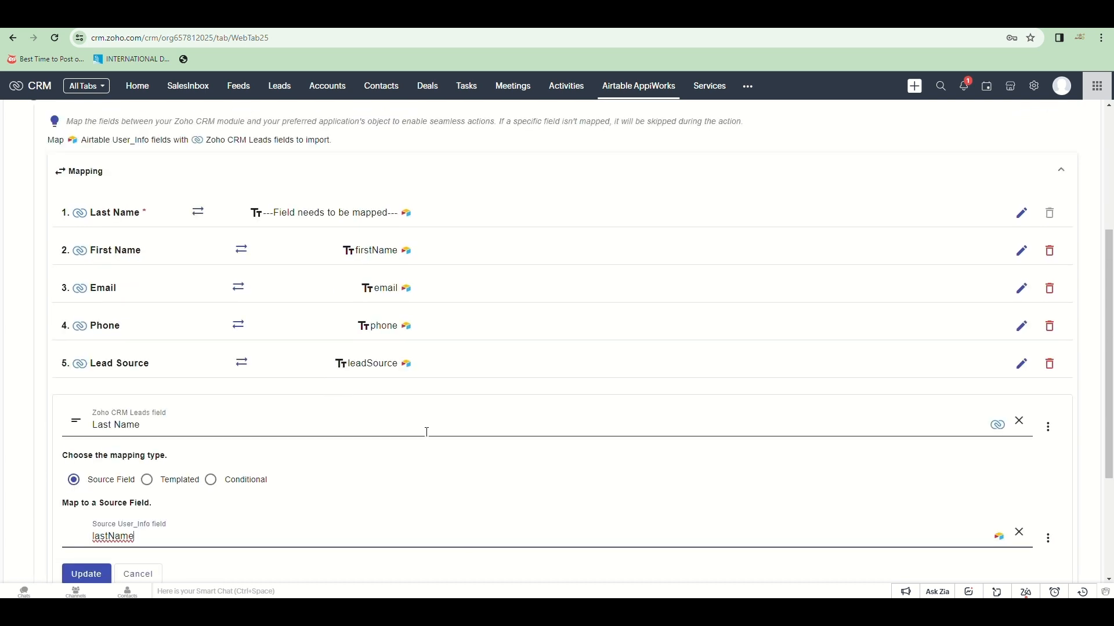
left_click(86, 574)
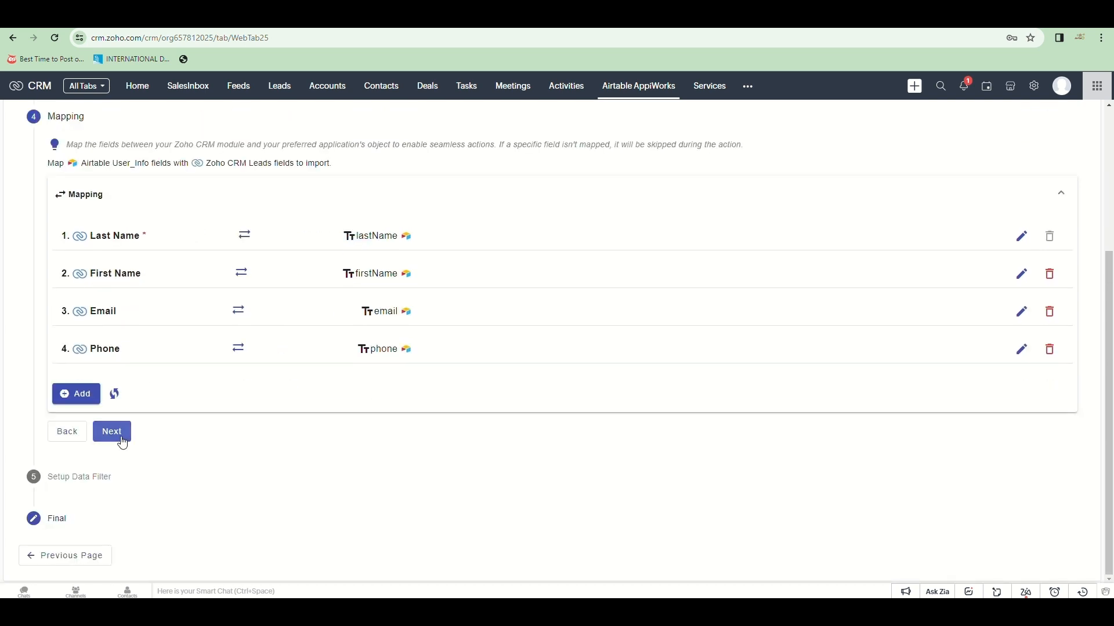
left_click(110, 432)
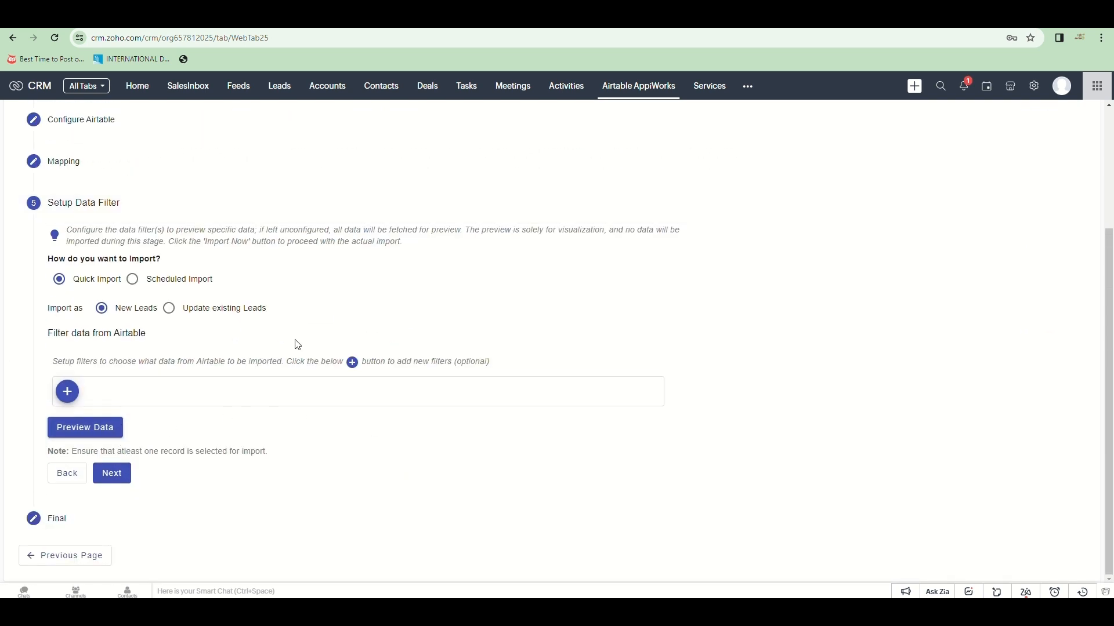
Step: Add the data filter leadSource equals Referral
left_click(68, 392)
scroll(129, 458, "down", 2)
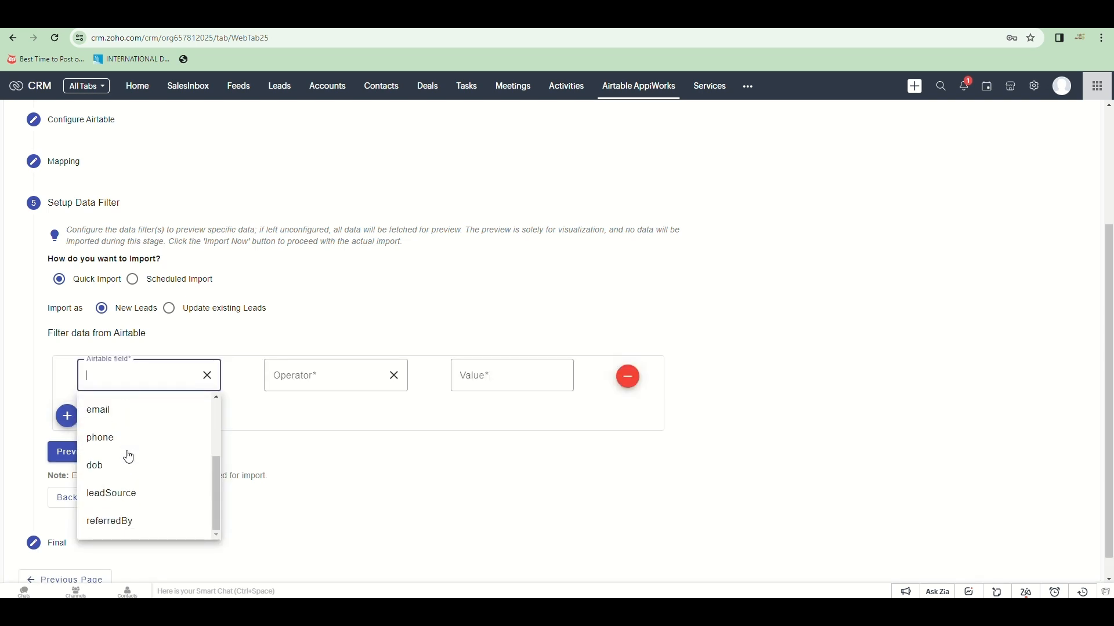
left_click(127, 494)
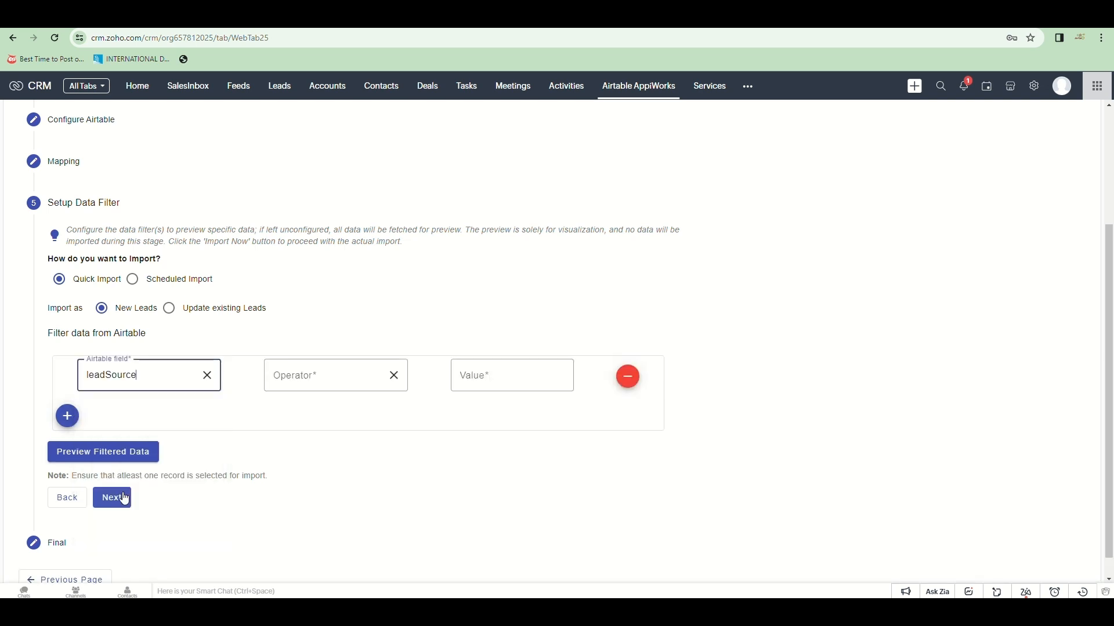
left_click(286, 382)
left_click(282, 414)
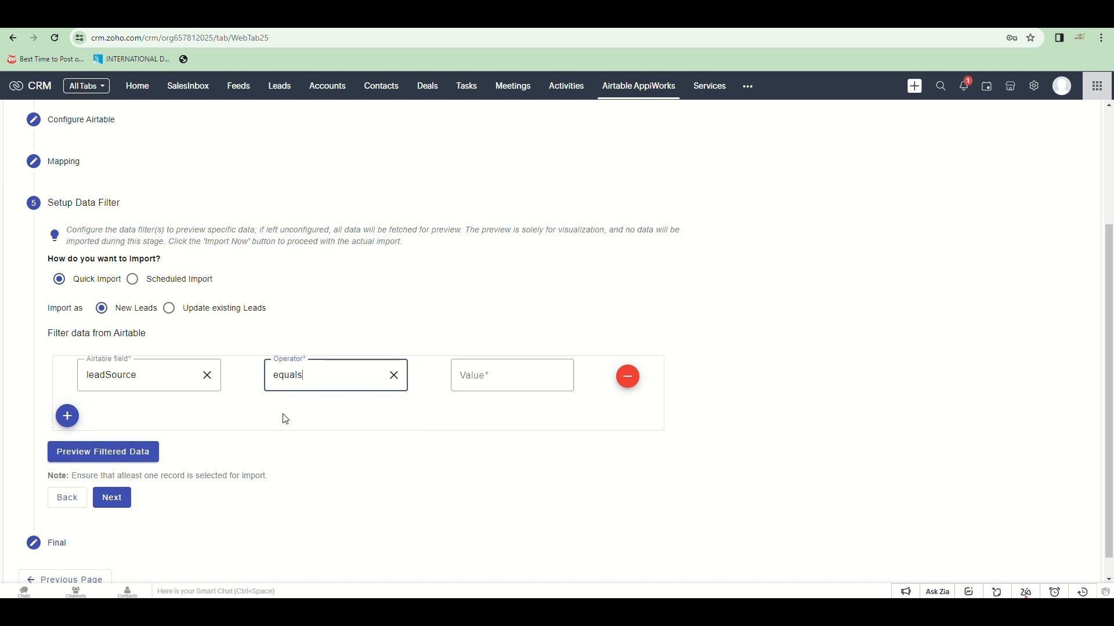
left_click(474, 378)
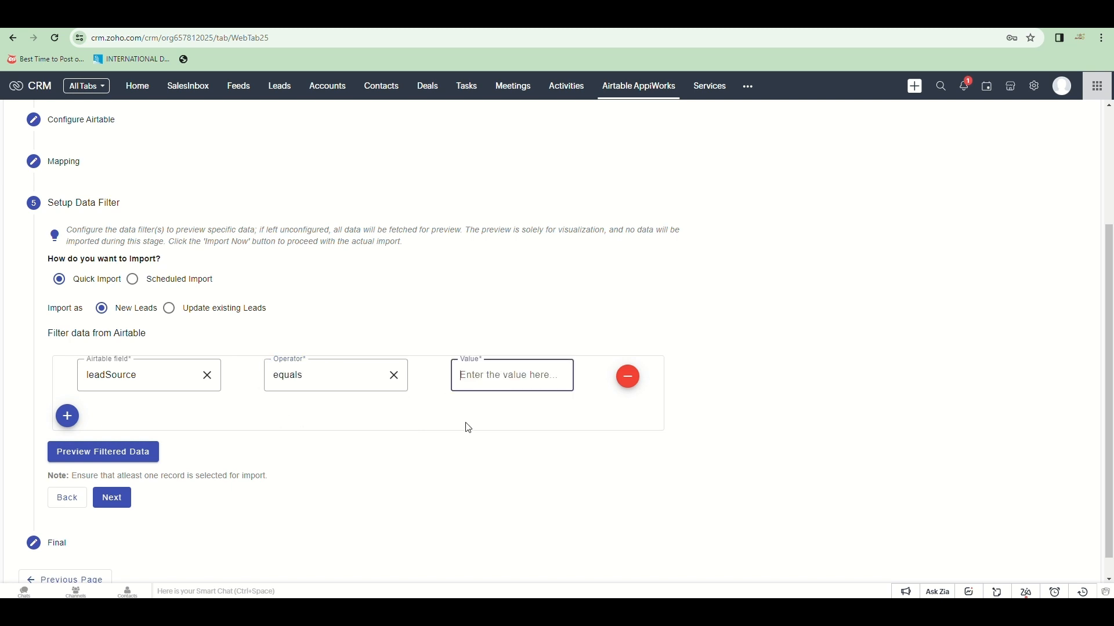
type("Referral")
left_click(817, 386)
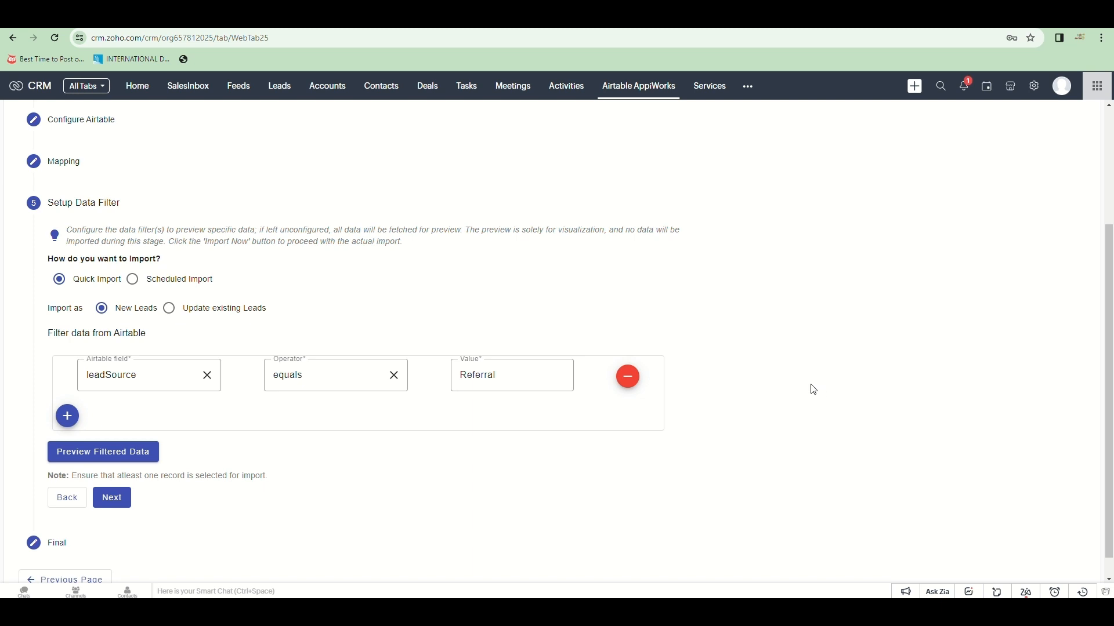
Step: Preview the Referral records, exclude the fifth, and import the remaining four as Leads
left_click(128, 461)
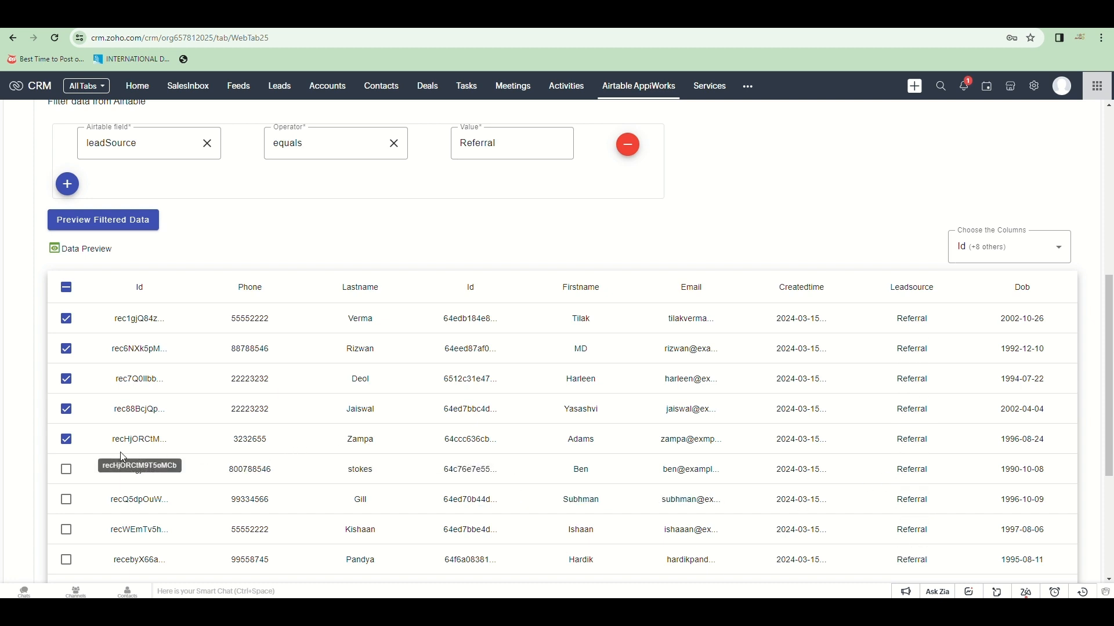
left_click(66, 439)
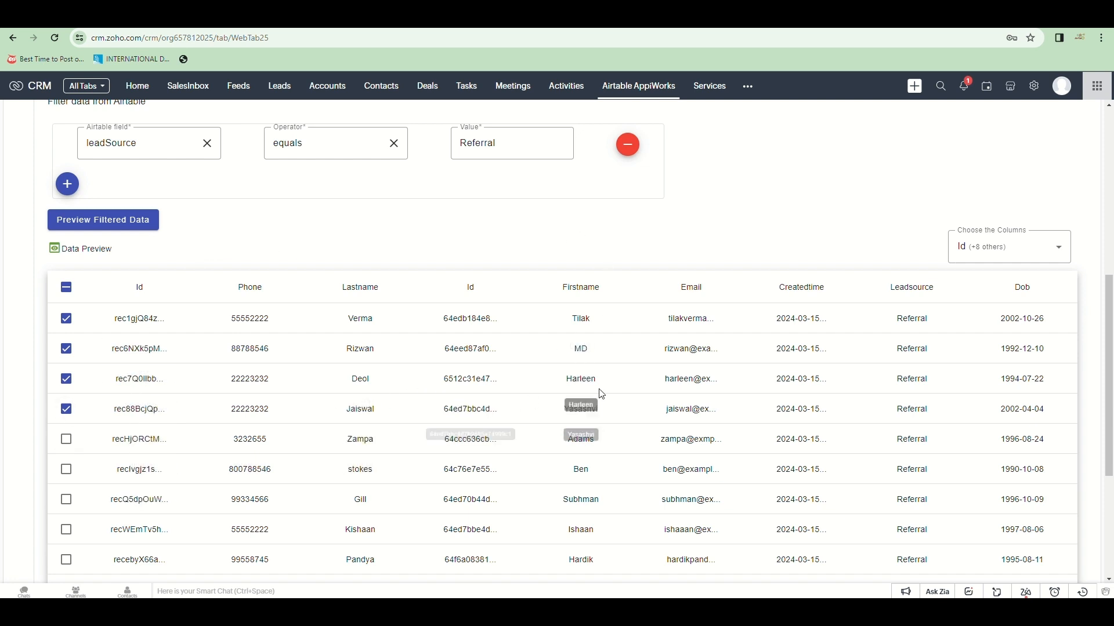
scroll(603, 394, "down", 4)
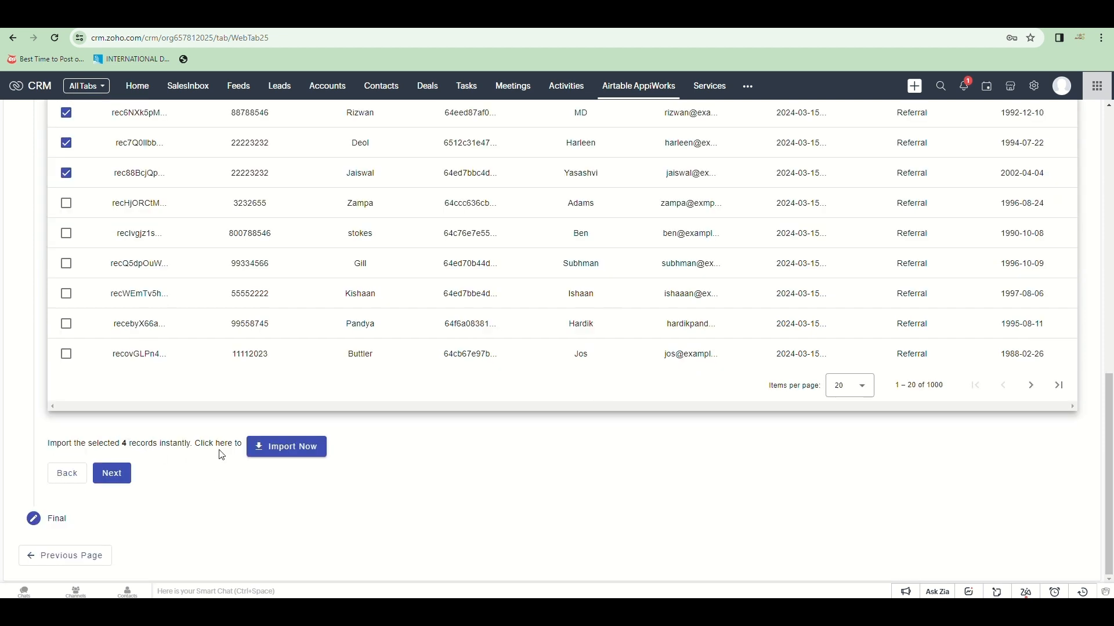
left_click(278, 449)
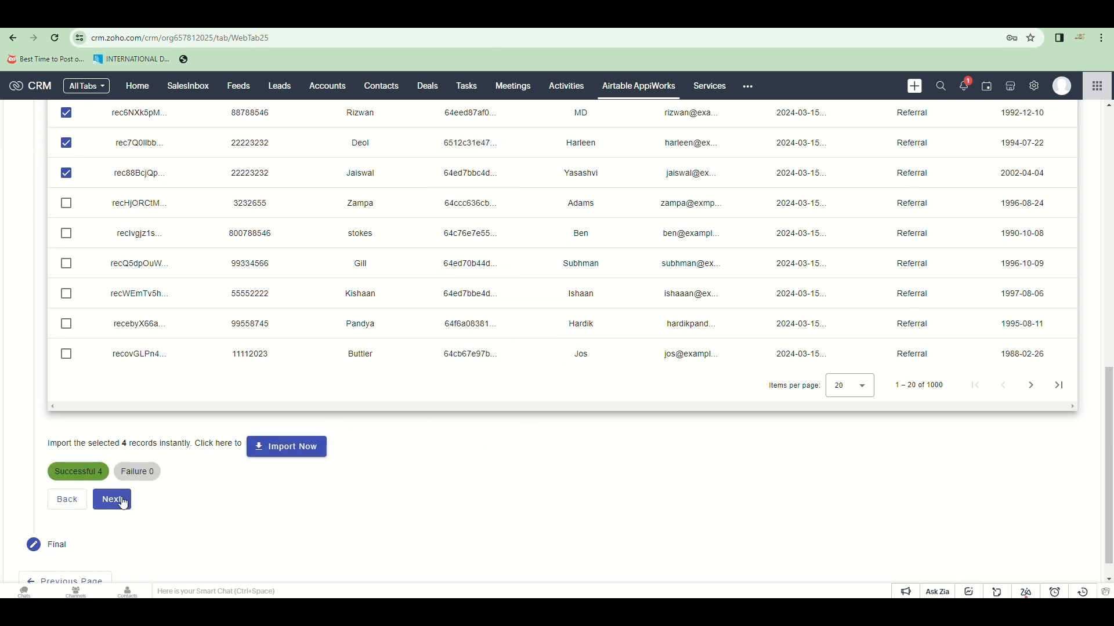
left_click(101, 502)
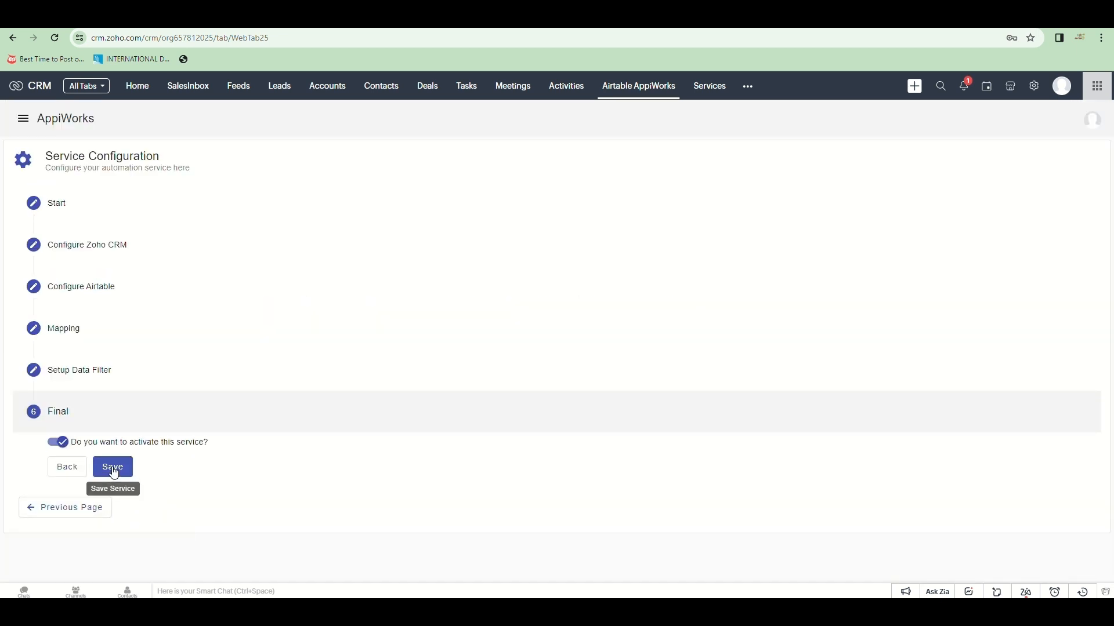
Step: Save the activated import service and reopen the wizard at Setup Data Filter
left_click(113, 468)
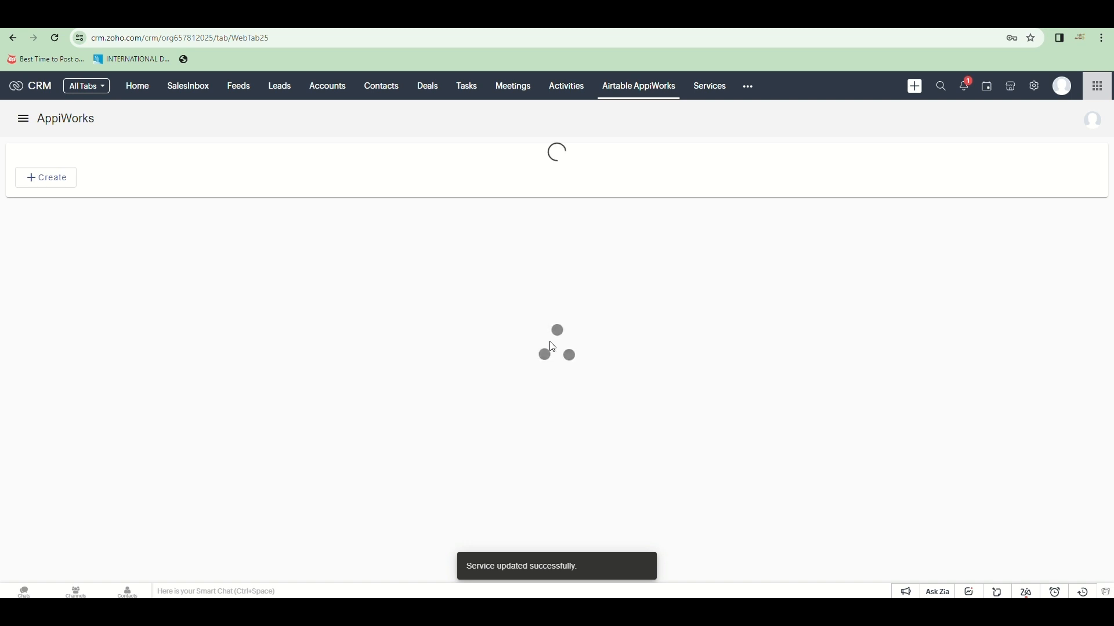
left_click(278, 87)
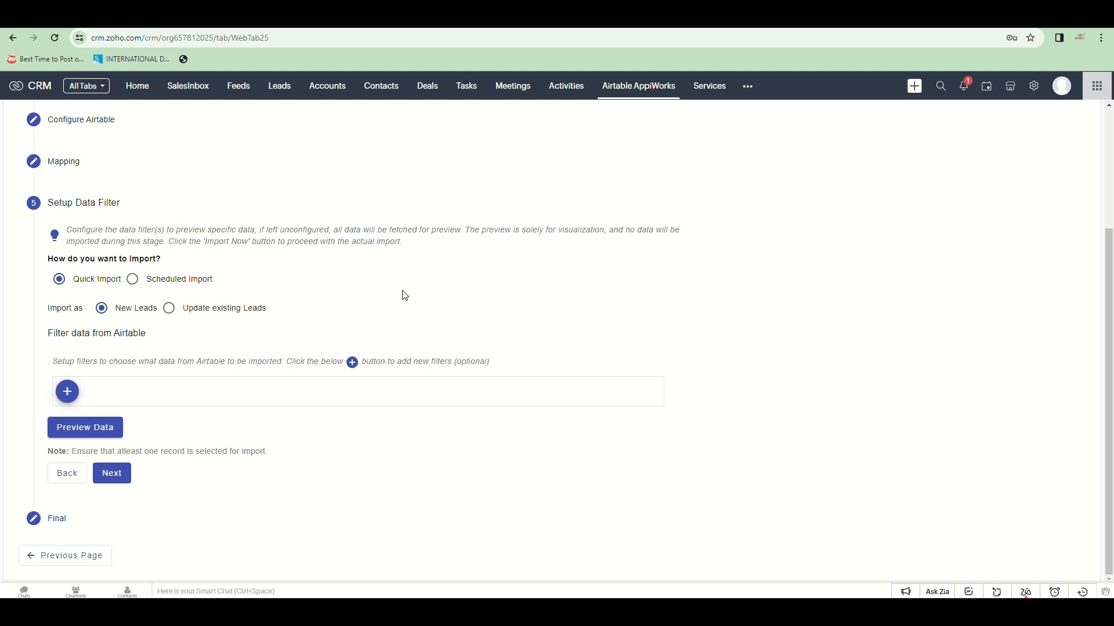
Step: Switch to a scheduled import and set the interval type to Daily
left_click(132, 279)
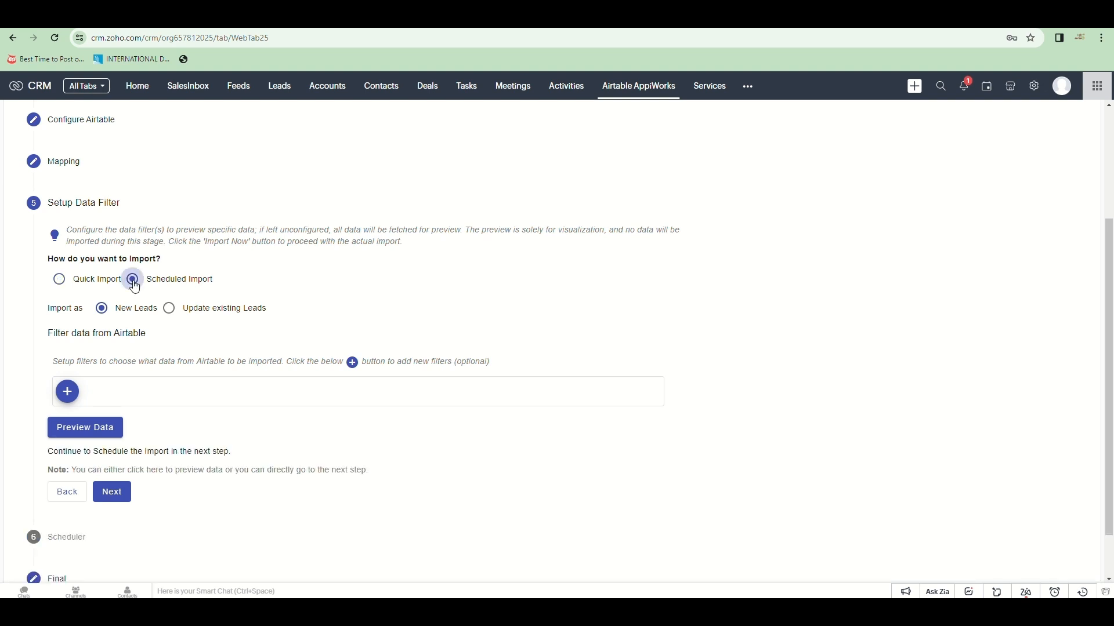
scroll(486, 343, "down", 1)
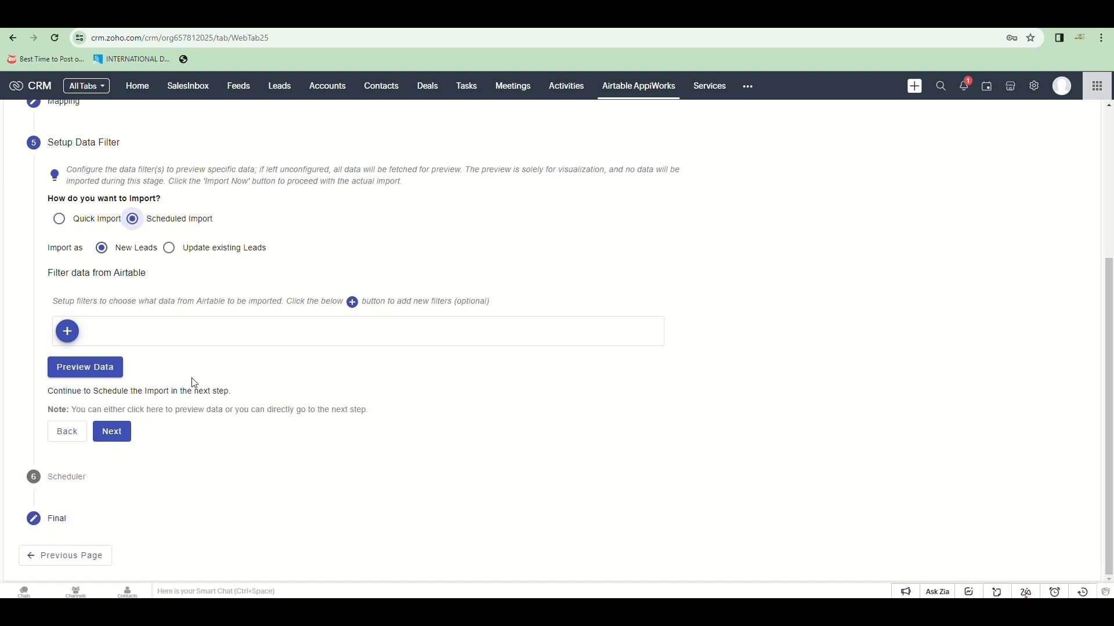
left_click(114, 437)
scroll(250, 338, "down", 2)
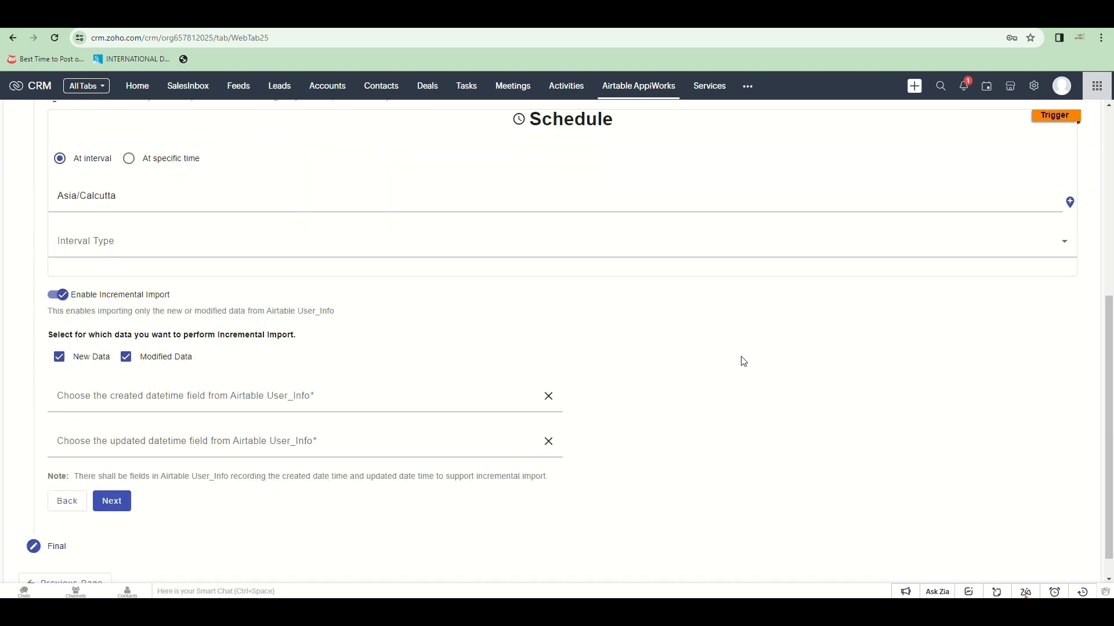
left_click(216, 249)
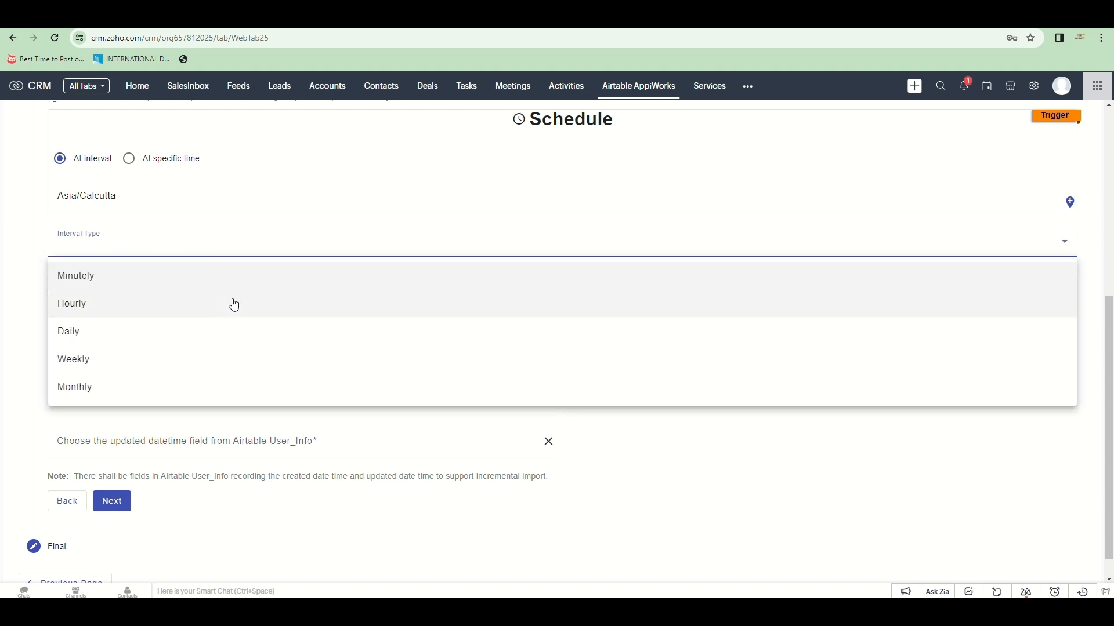
scroll(233, 305, "down", 1)
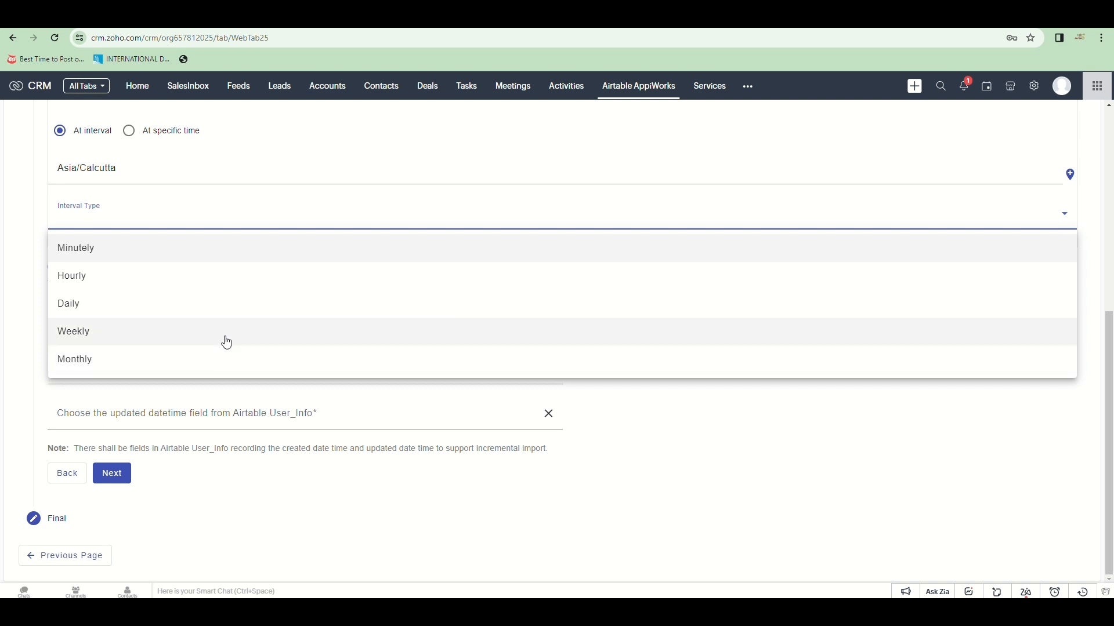
left_click(74, 334)
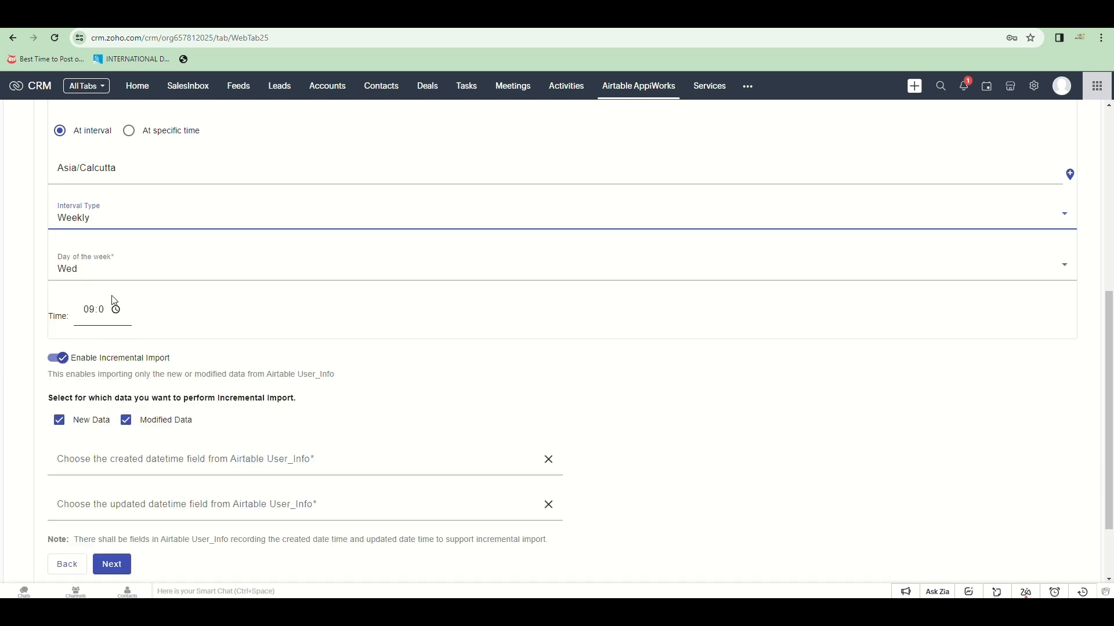
left_click(124, 279)
scroll(126, 332, "down", 1)
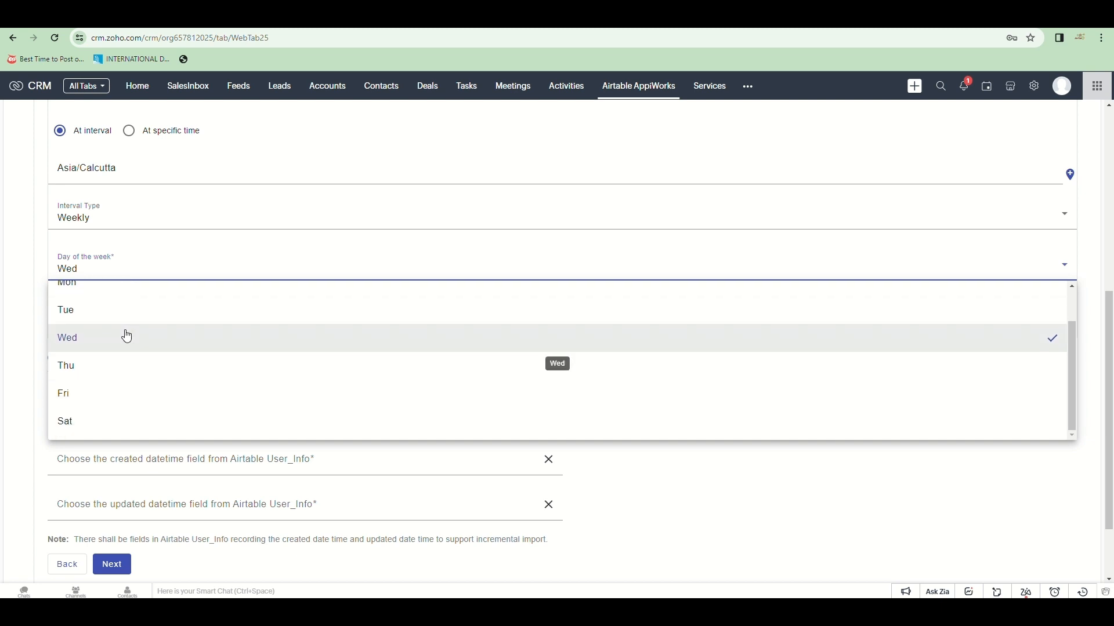
scroll(126, 334, "up", 1)
left_click(110, 223)
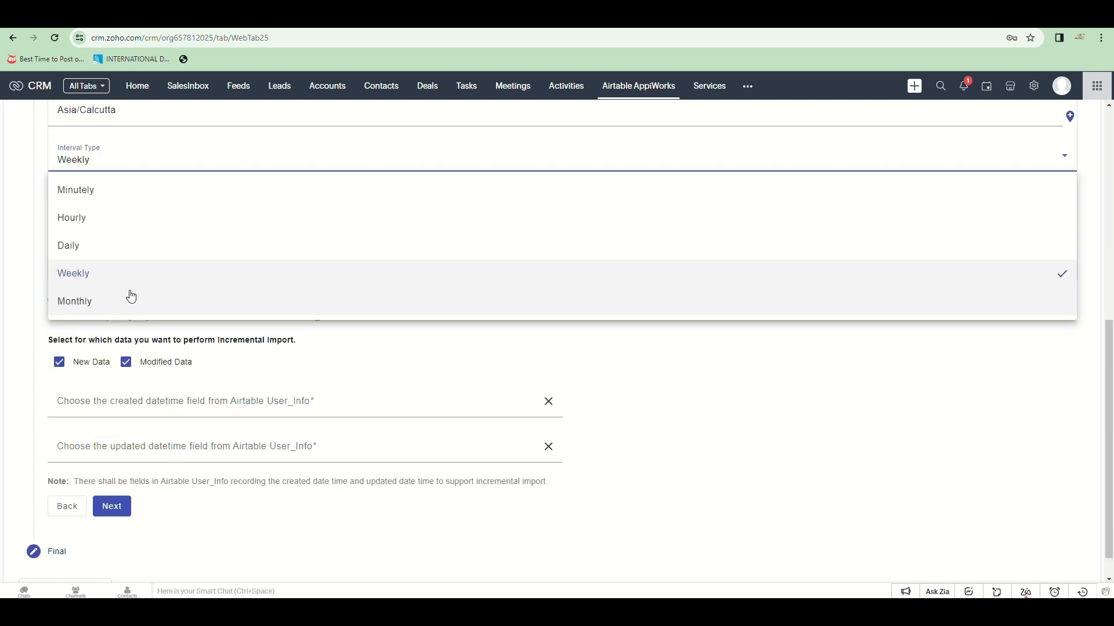
left_click(122, 248)
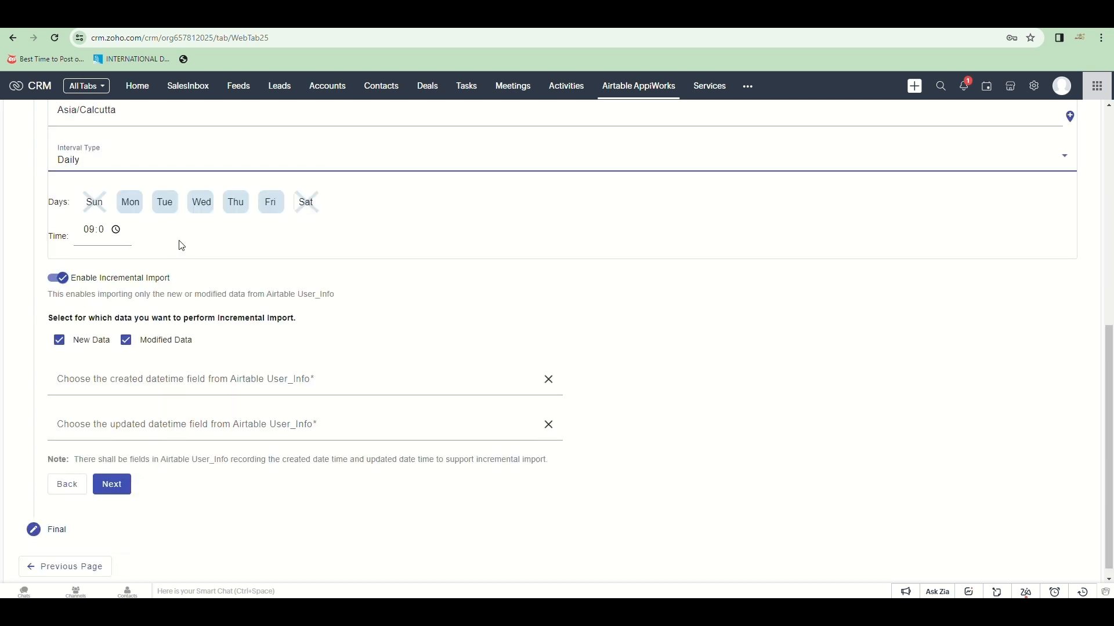
scroll(181, 245, "up", 1)
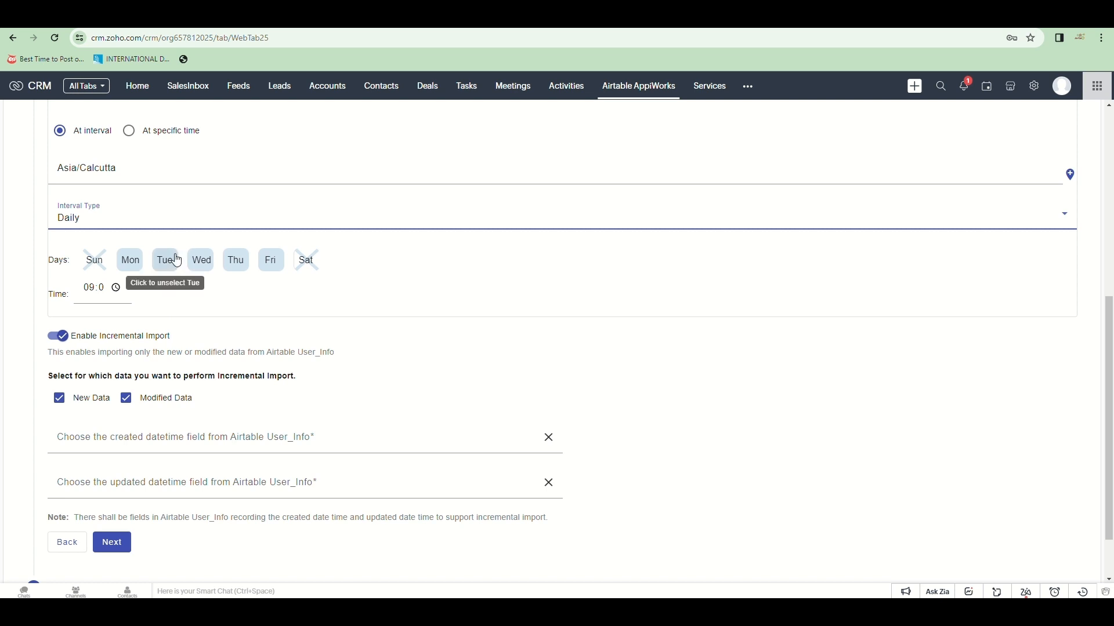
Step: Disable incremental import and schedule one run at a specific time on 4/11/2024
left_click(72, 336)
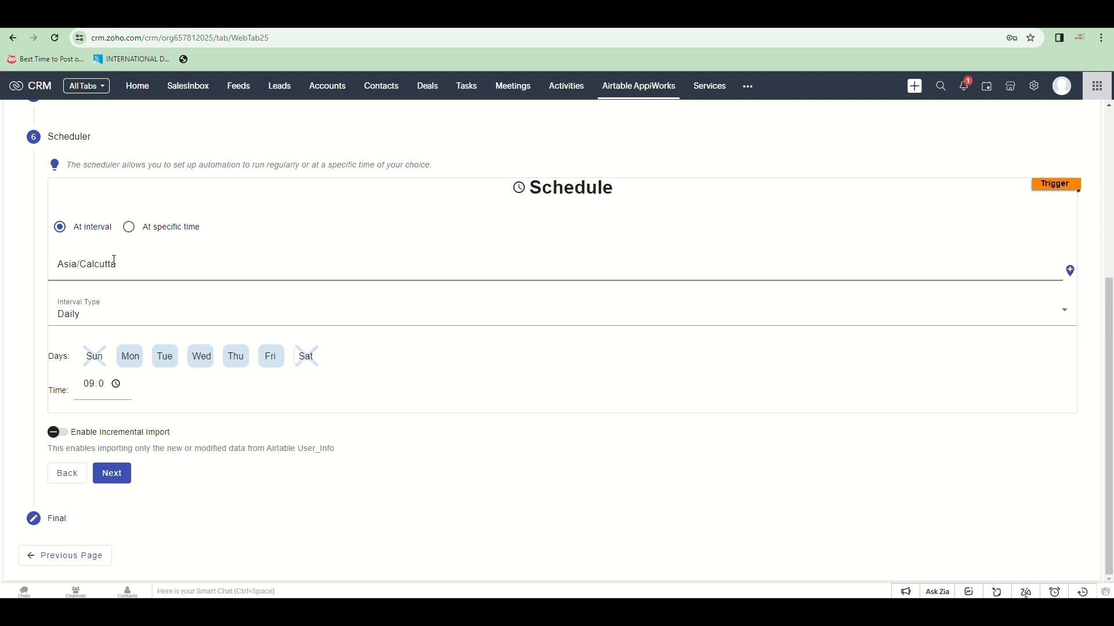
left_click(127, 226)
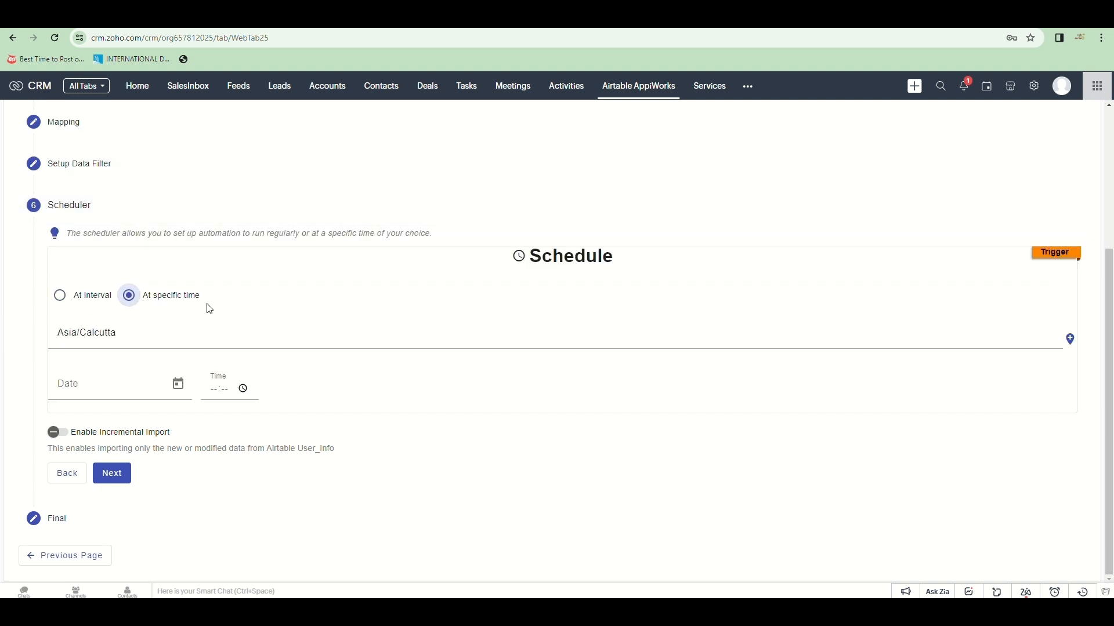
left_click(178, 384)
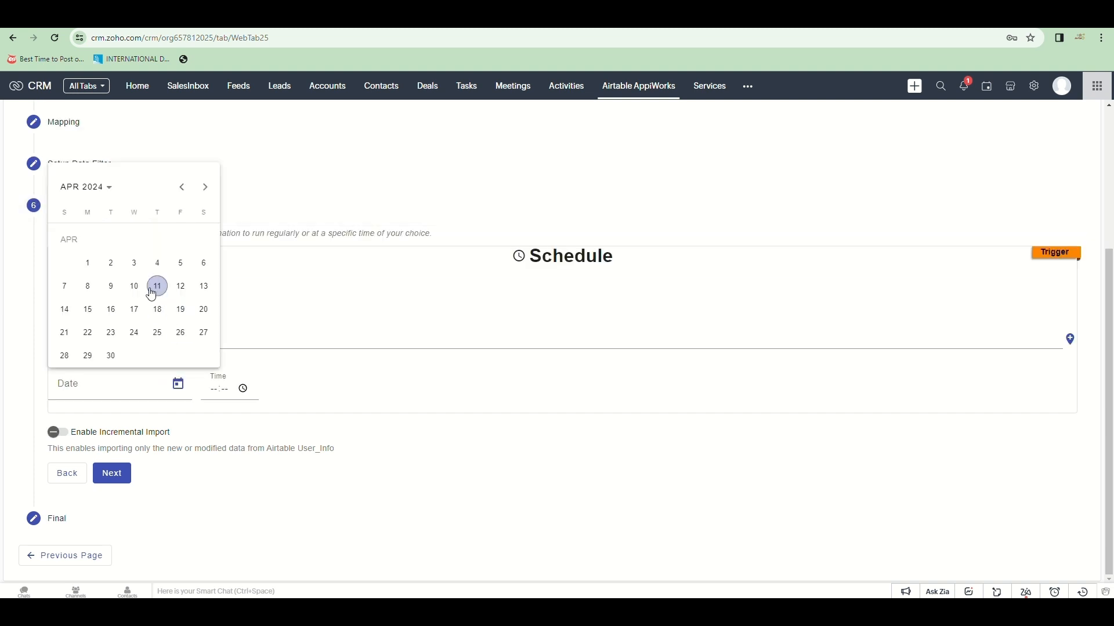
left_click(154, 294)
left_click(243, 389)
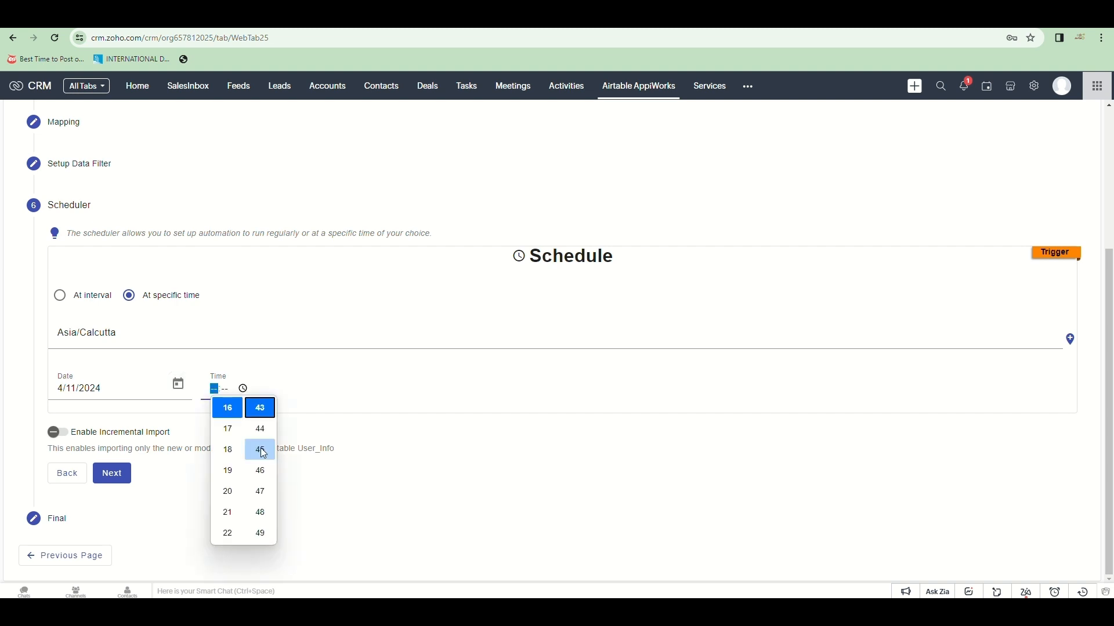
left_click(338, 389)
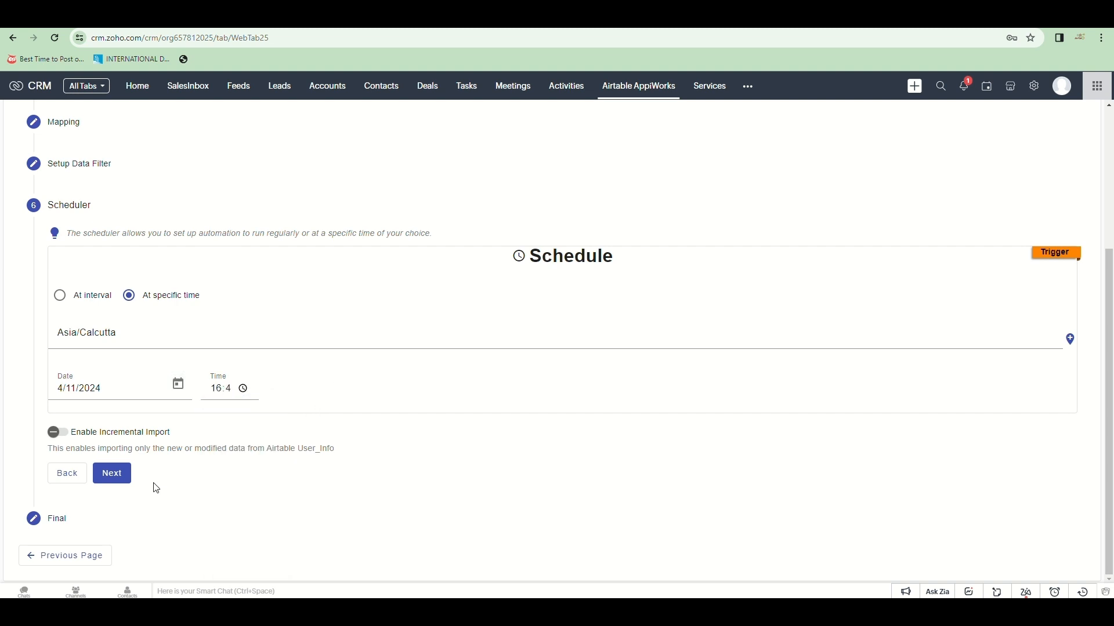
left_click(116, 476)
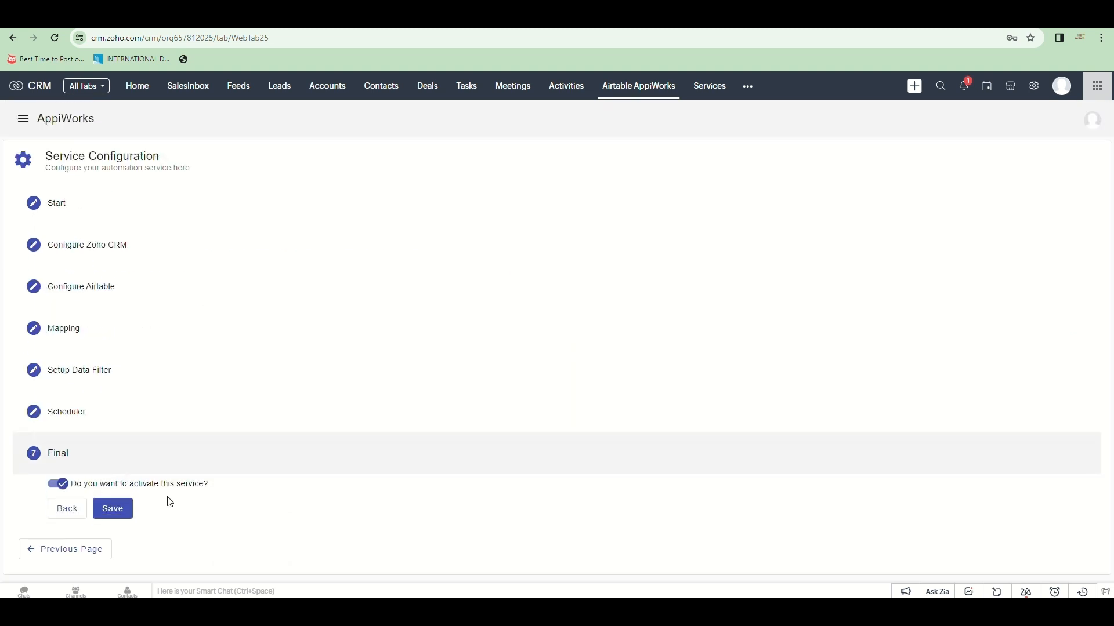
Step: Save the scheduled Import Leads service and review the 40 records in Leads
left_click(114, 510)
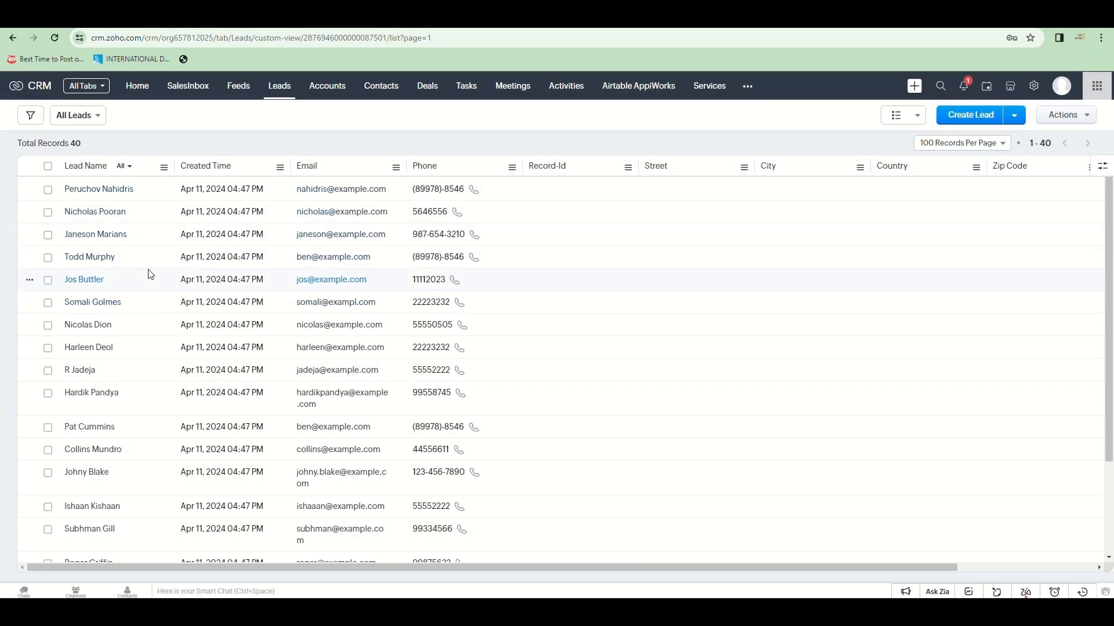
scroll(150, 274, "down", 15)
scroll(153, 275, "up", 15)
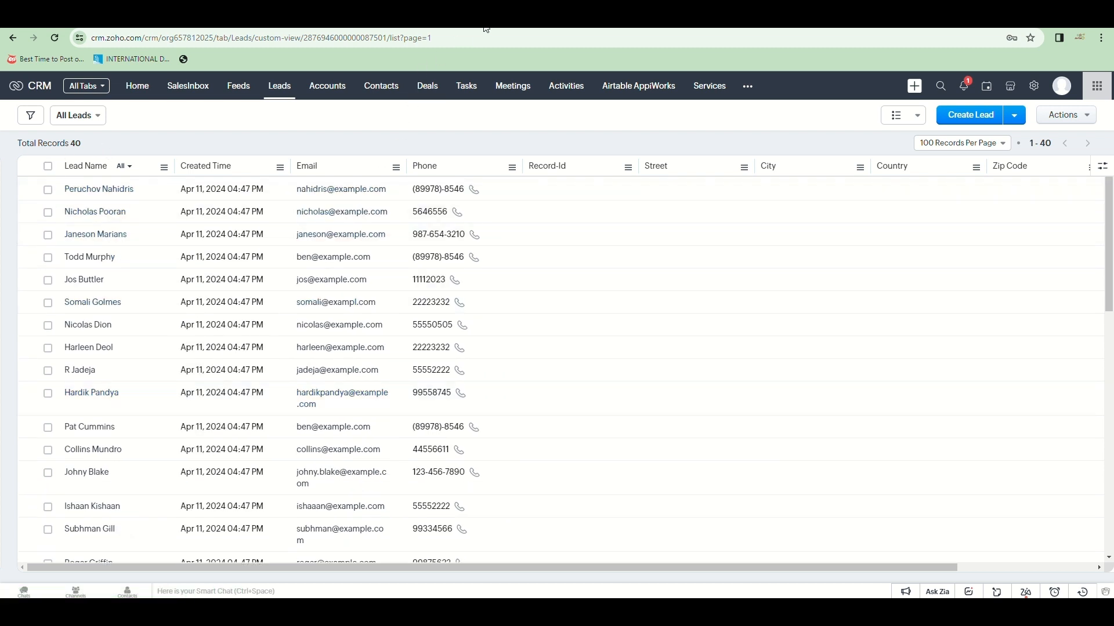
scroll(269, 256, "down", 10)
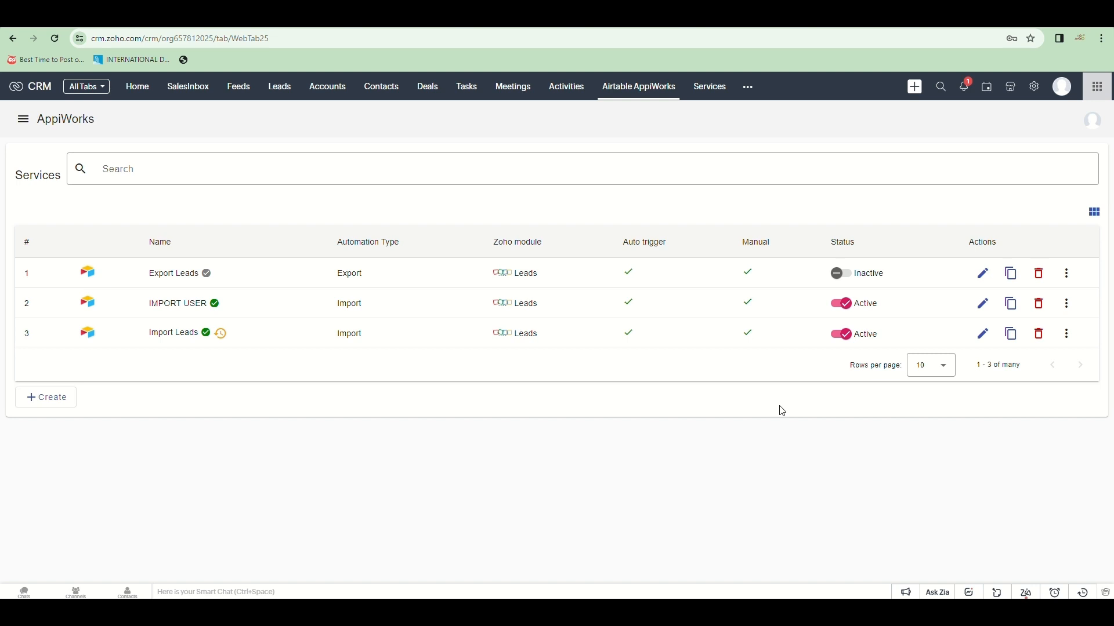
Step: Start a new View service and choose the Leads module
left_click(36, 400)
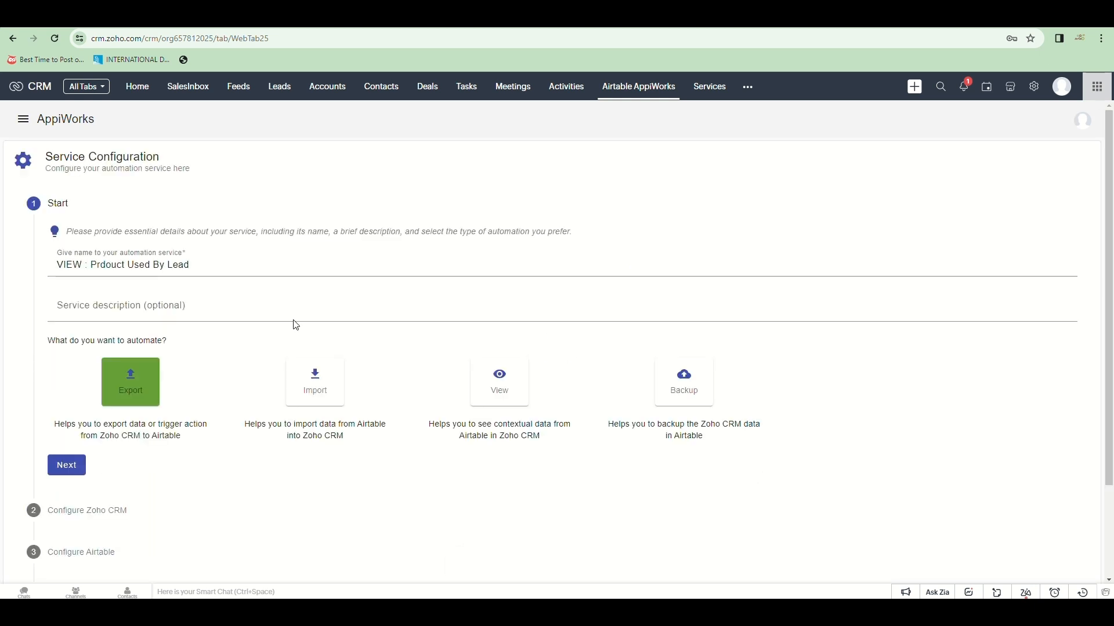
left_click(525, 382)
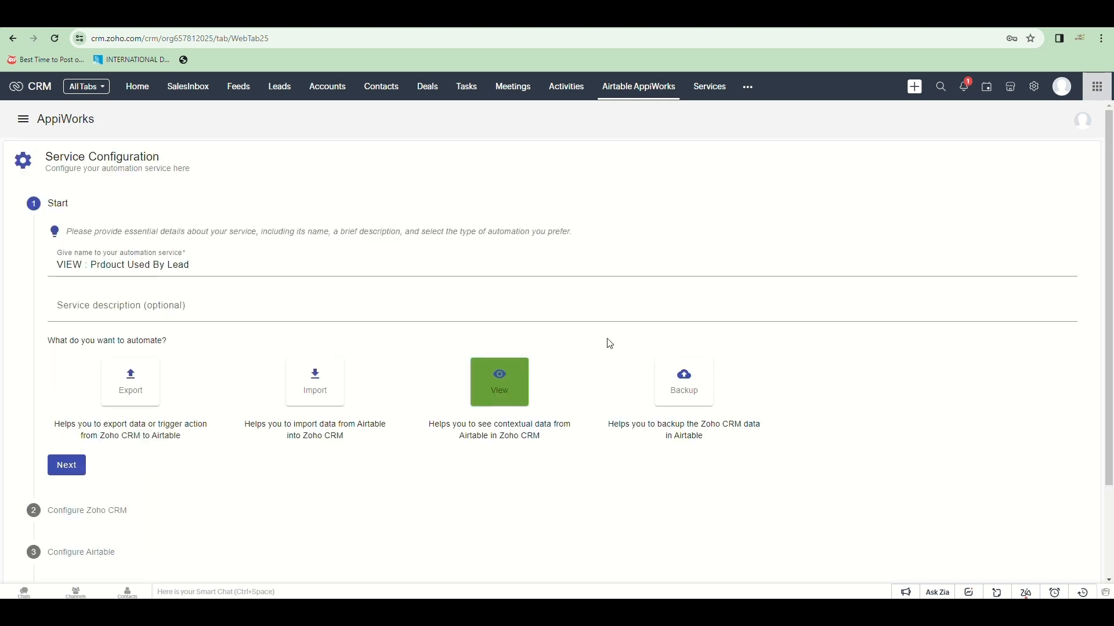
scroll(610, 344, "down", 2)
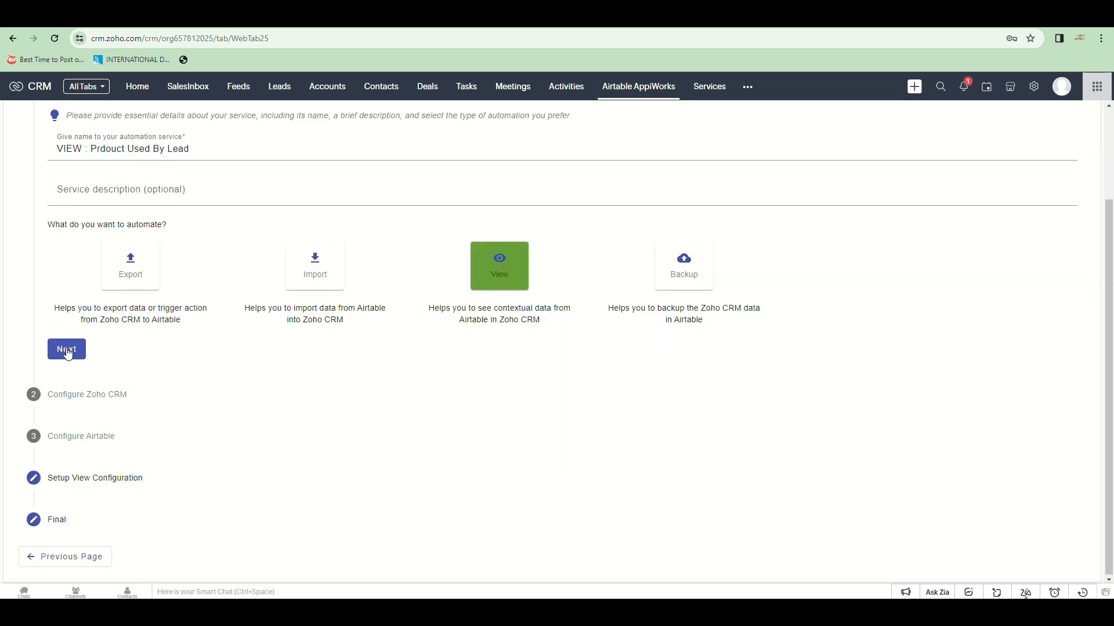
left_click(66, 349)
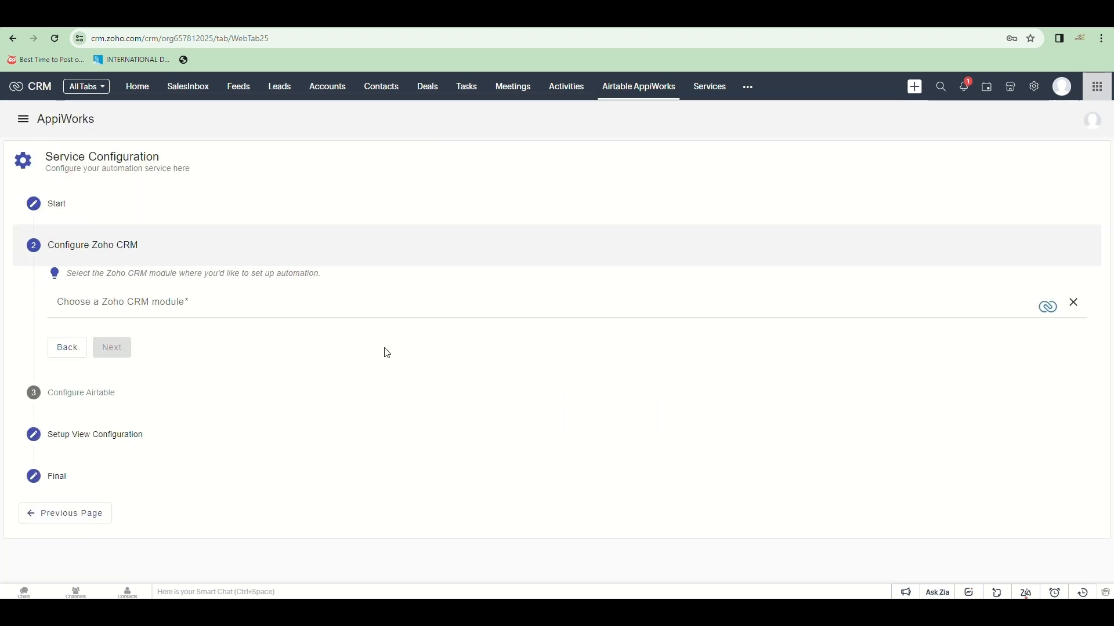
left_click(325, 304)
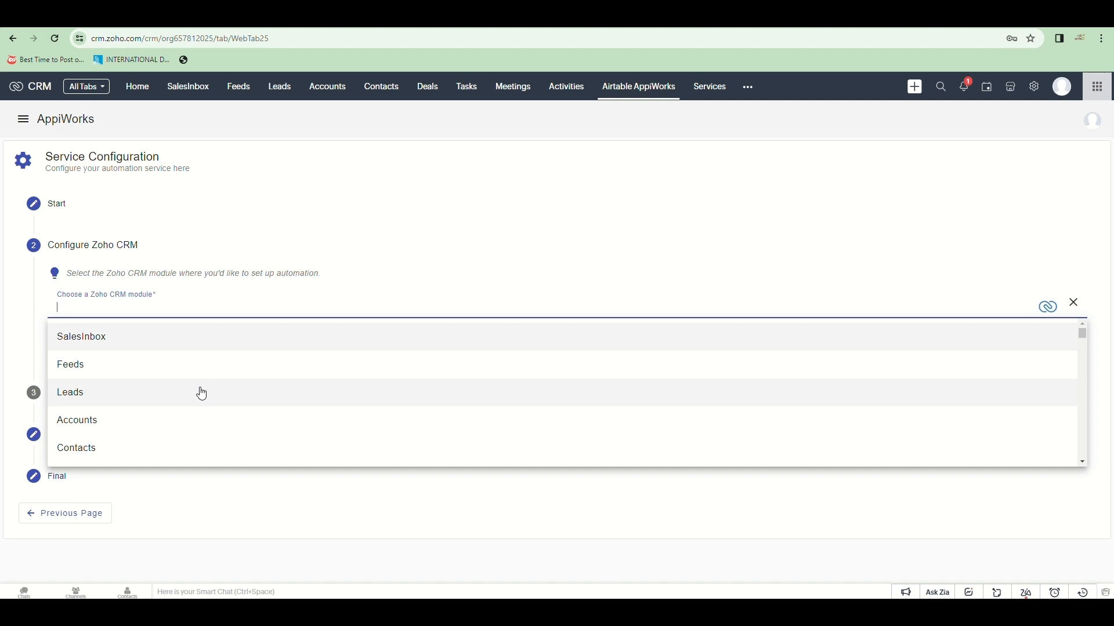
left_click(202, 394)
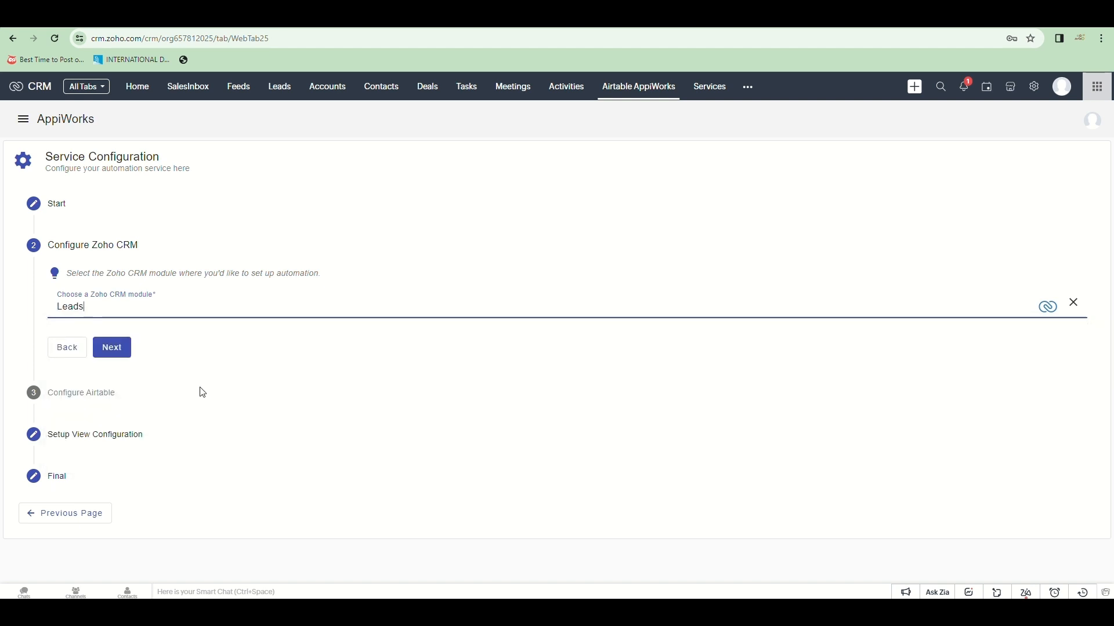
Step: Select Connection 2 (Airtable) and the Product table, then reach view configuration
left_click(113, 353)
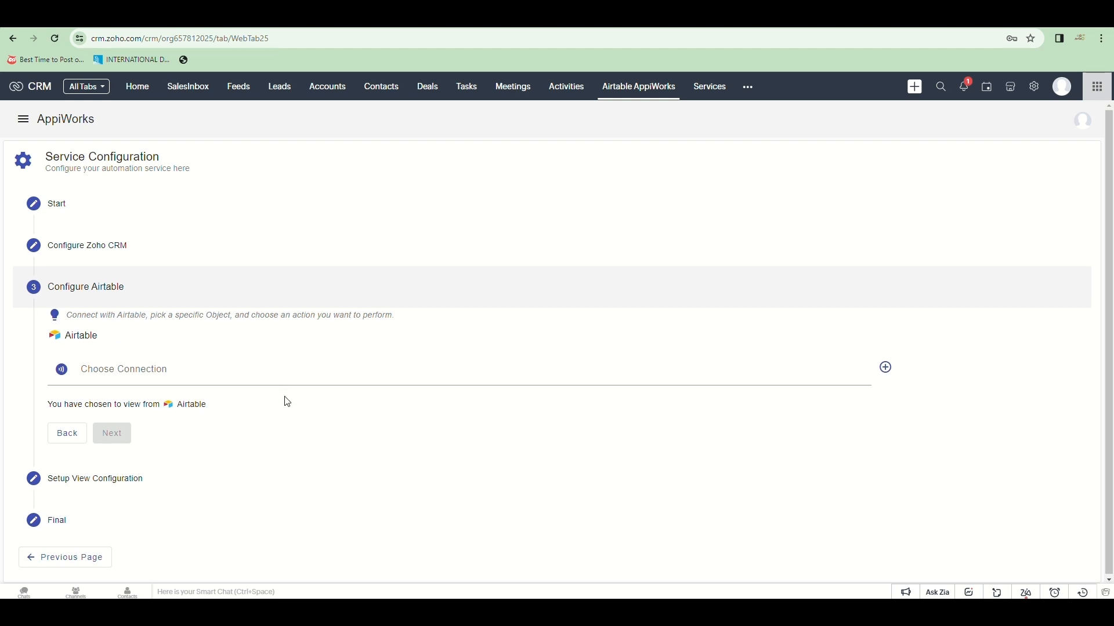
left_click(287, 399)
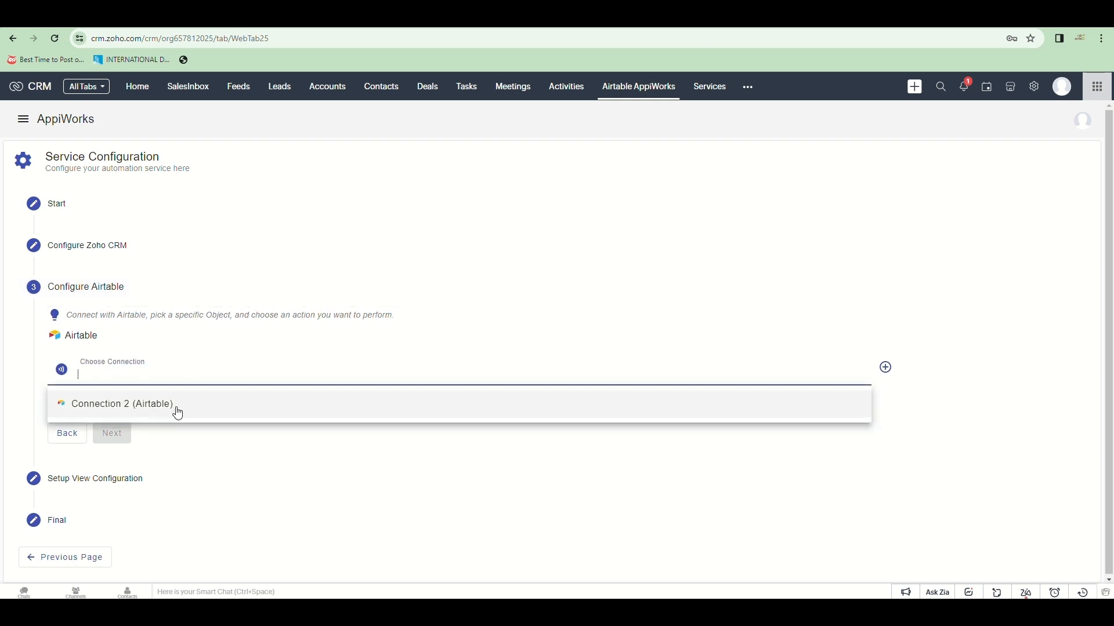
left_click(178, 413)
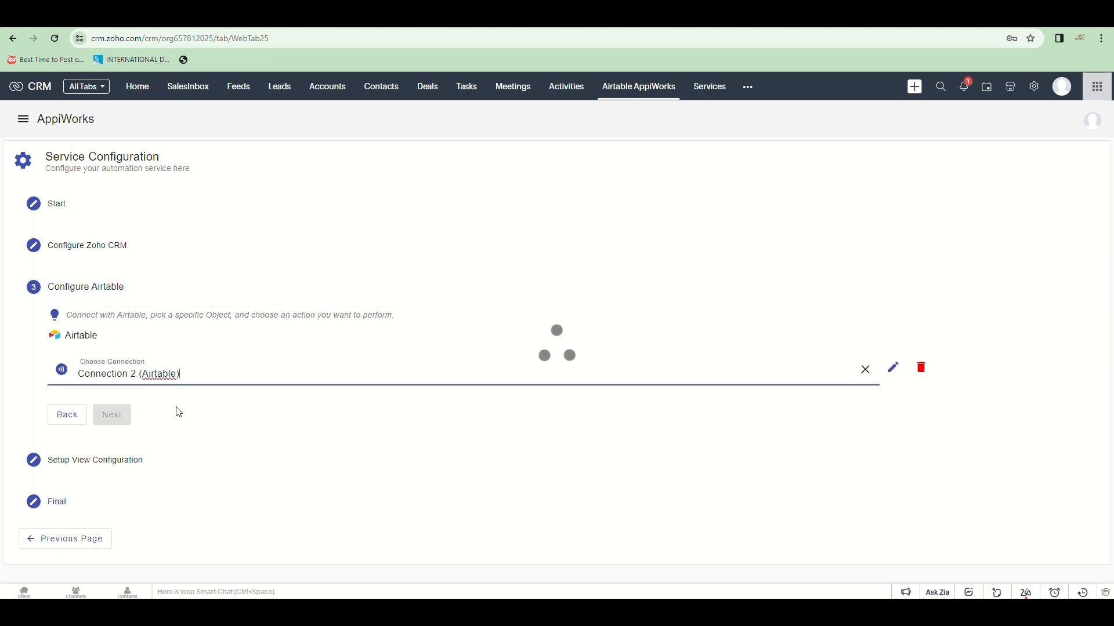
left_click(295, 423)
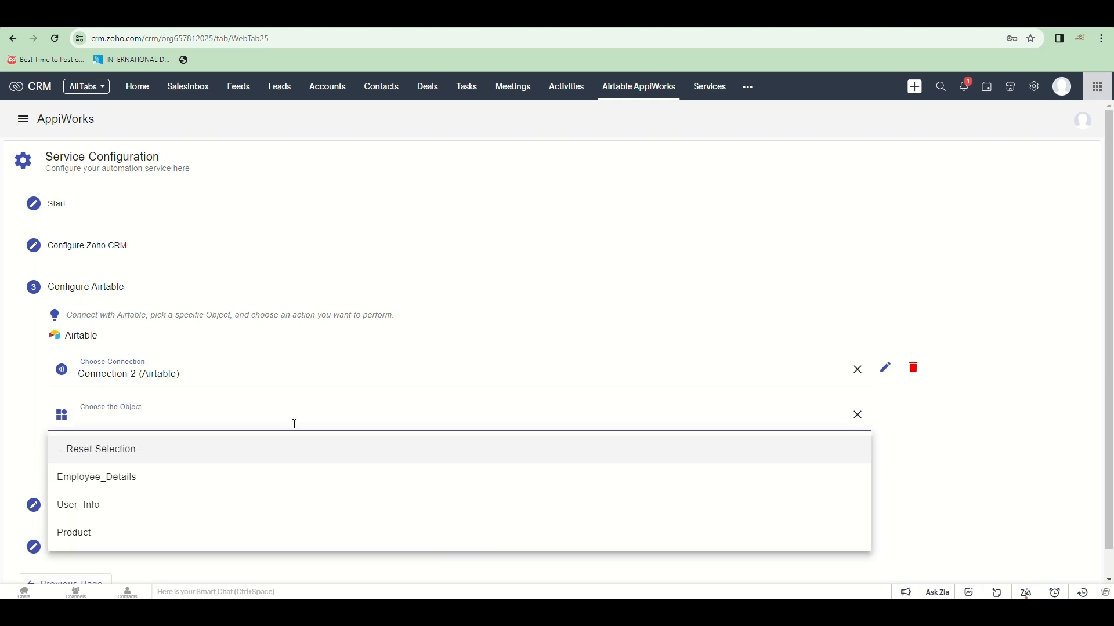
left_click(248, 532)
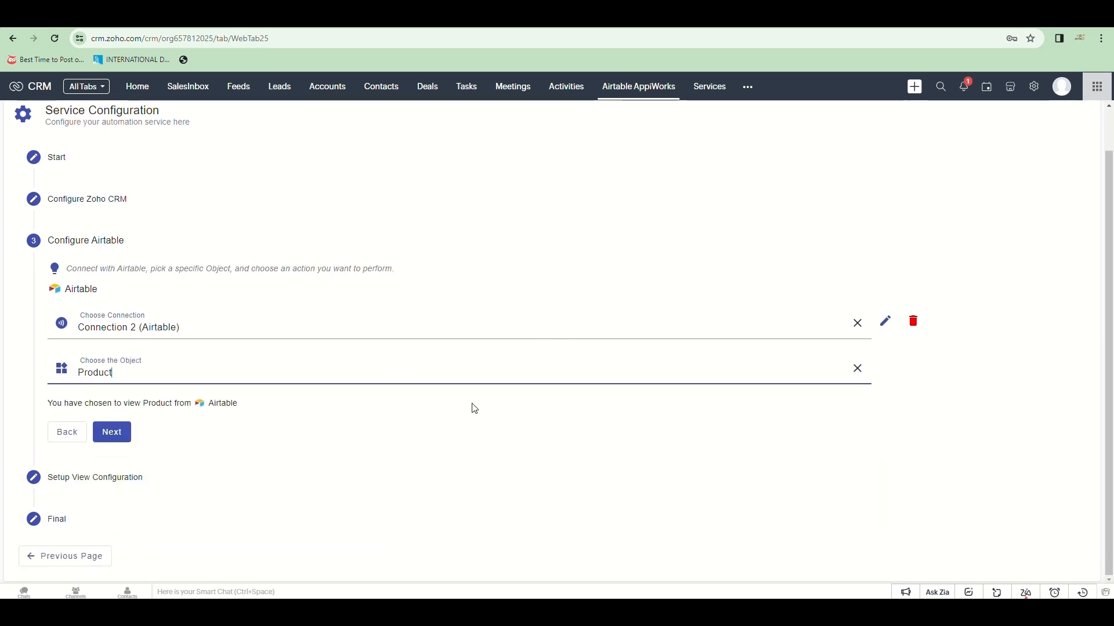
left_click(112, 430)
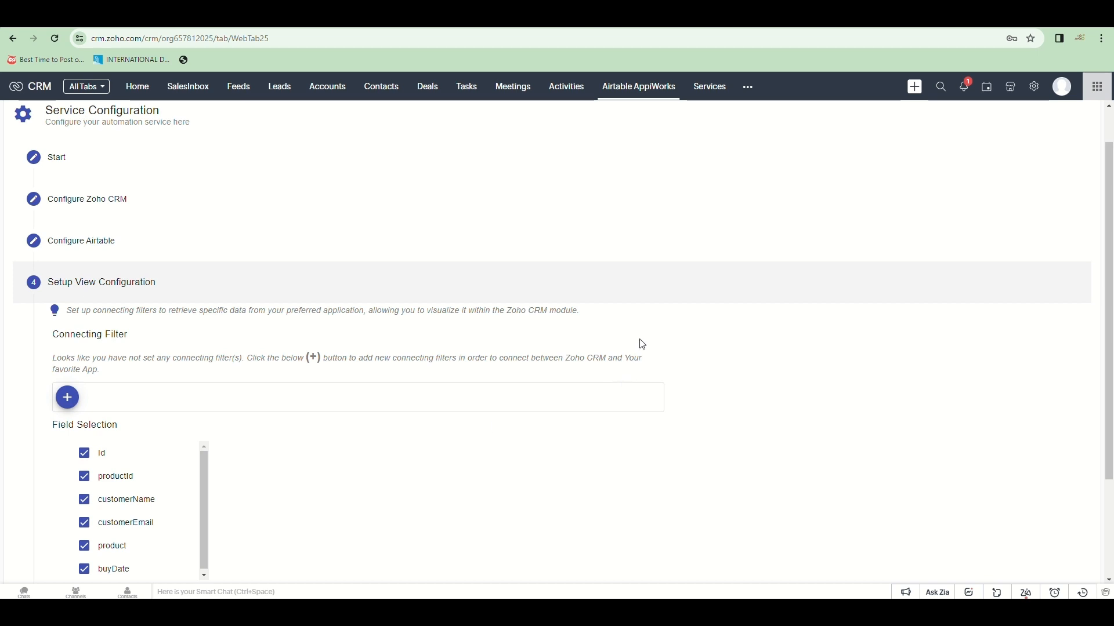
Step: Add a connecting filter row using the Airtable field customerEmail with the equals operator
scroll(639, 342, "down", 3)
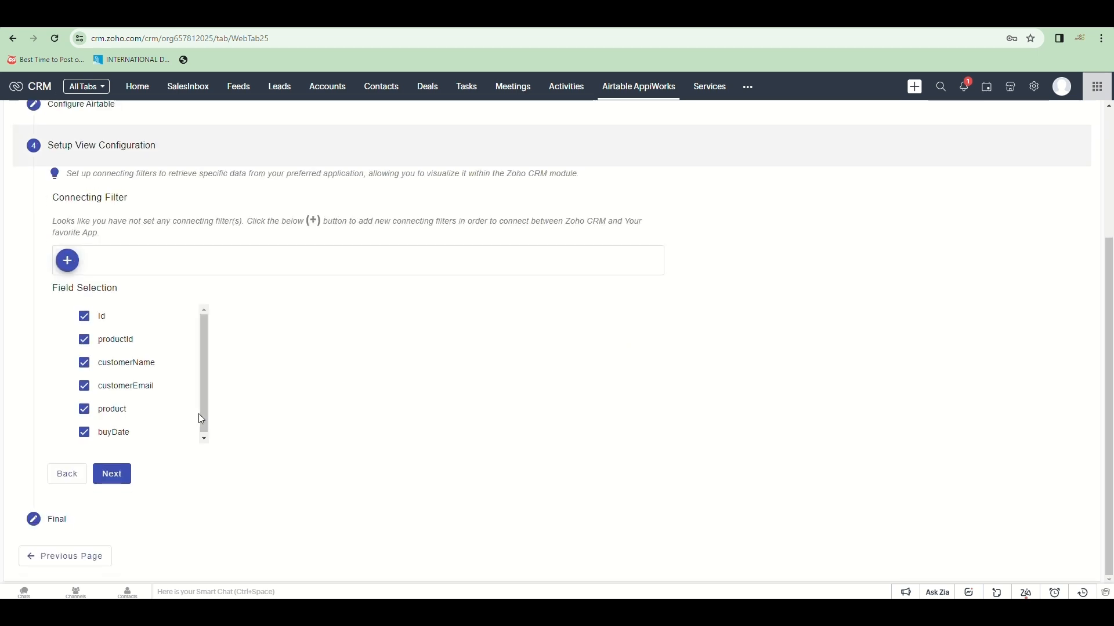
scroll(170, 364, "down", 1)
scroll(181, 396, "up", 1)
scroll(143, 379, "down", 1)
scroll(143, 378, "up", 1)
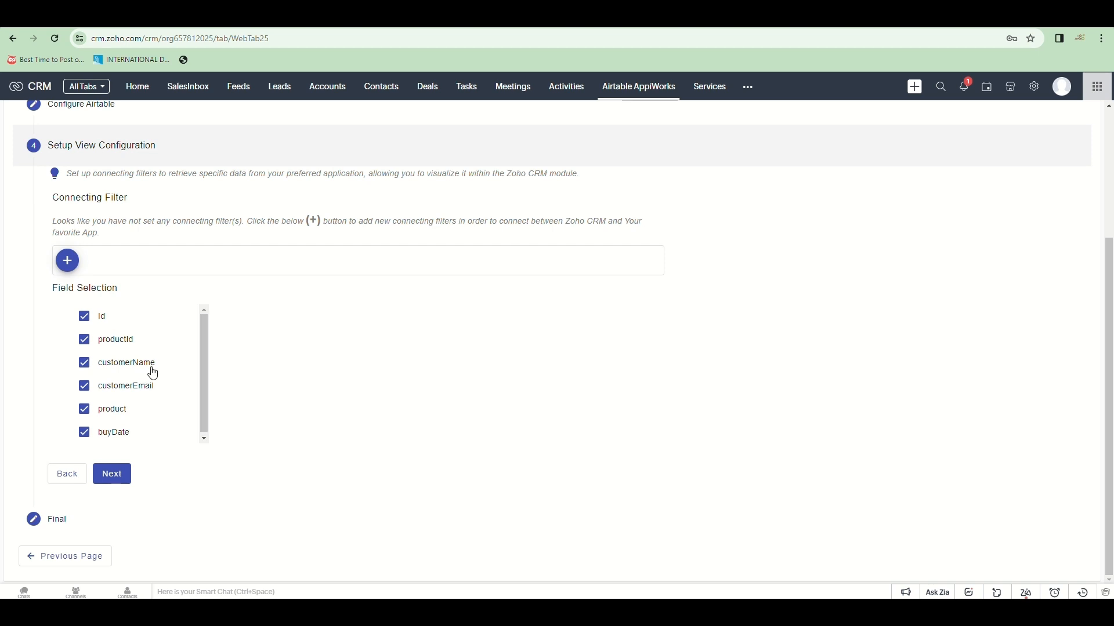
scroll(158, 370, "up", 3)
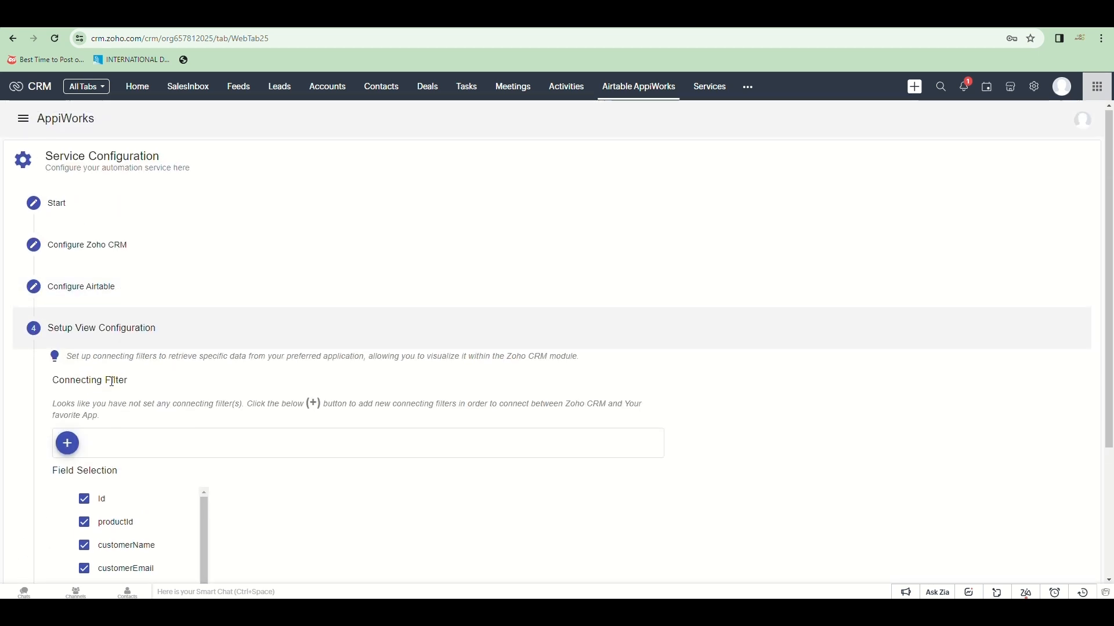
scroll(80, 388, "down", 1)
left_click(79, 387)
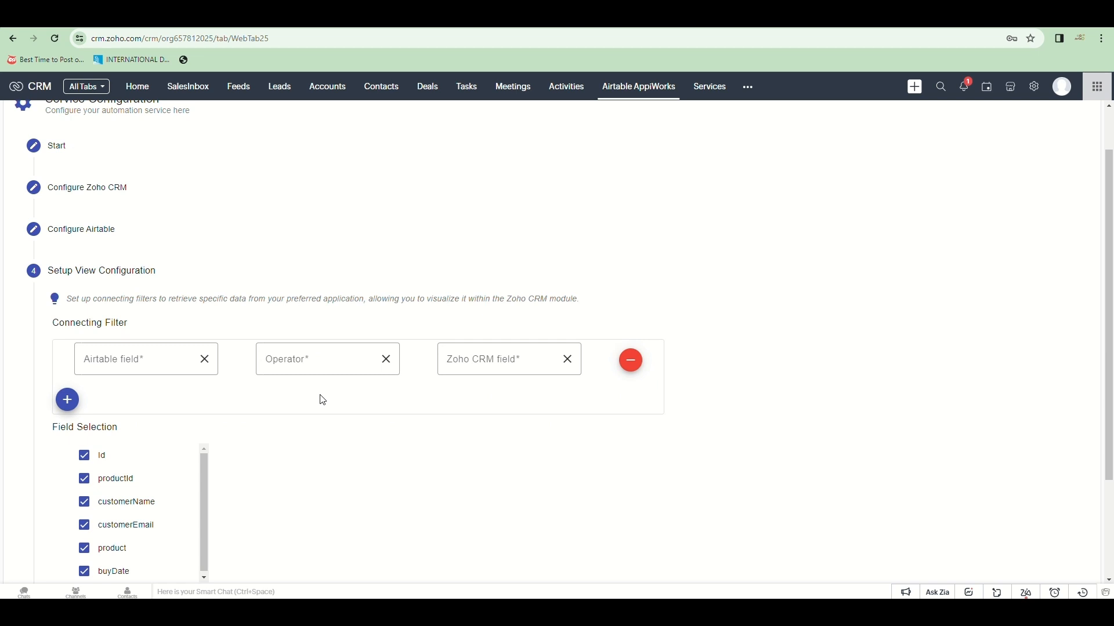
left_click(145, 360)
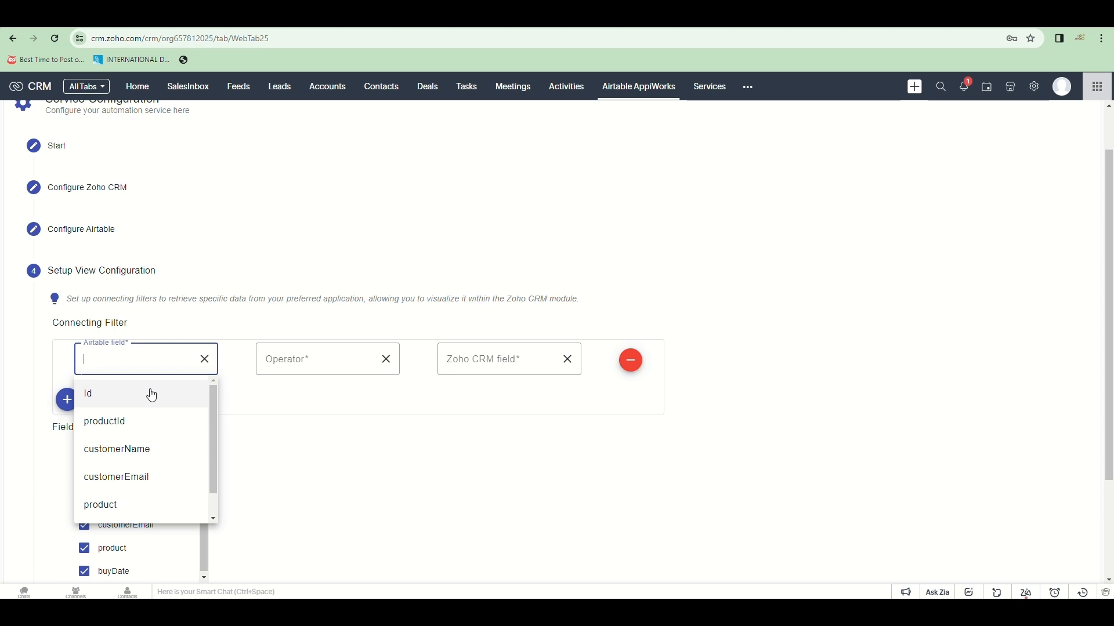
left_click(140, 482)
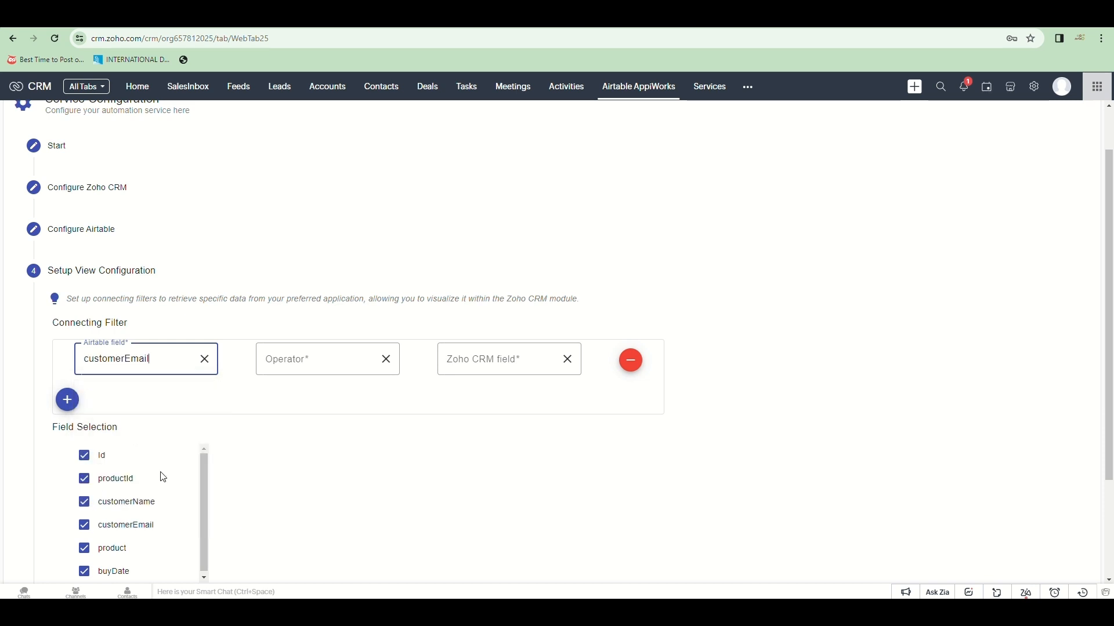
left_click(331, 358)
left_click(323, 393)
Step: Match the filter to the lead's Email field, keep all fields checked, and proceed to Final
left_click(485, 360)
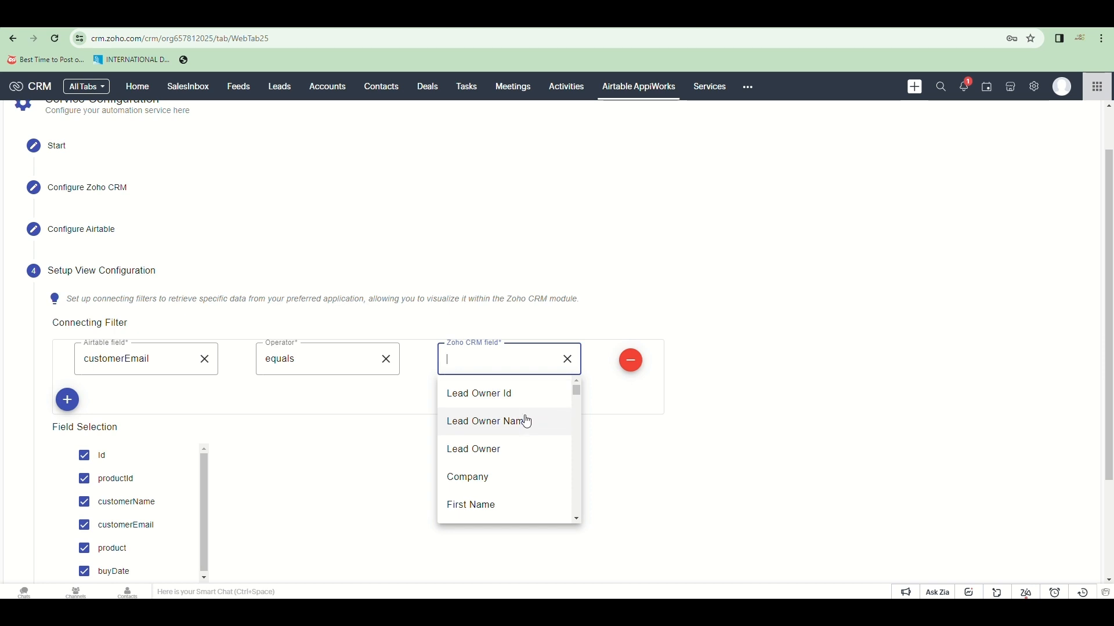
scroll(523, 424, "down", 3)
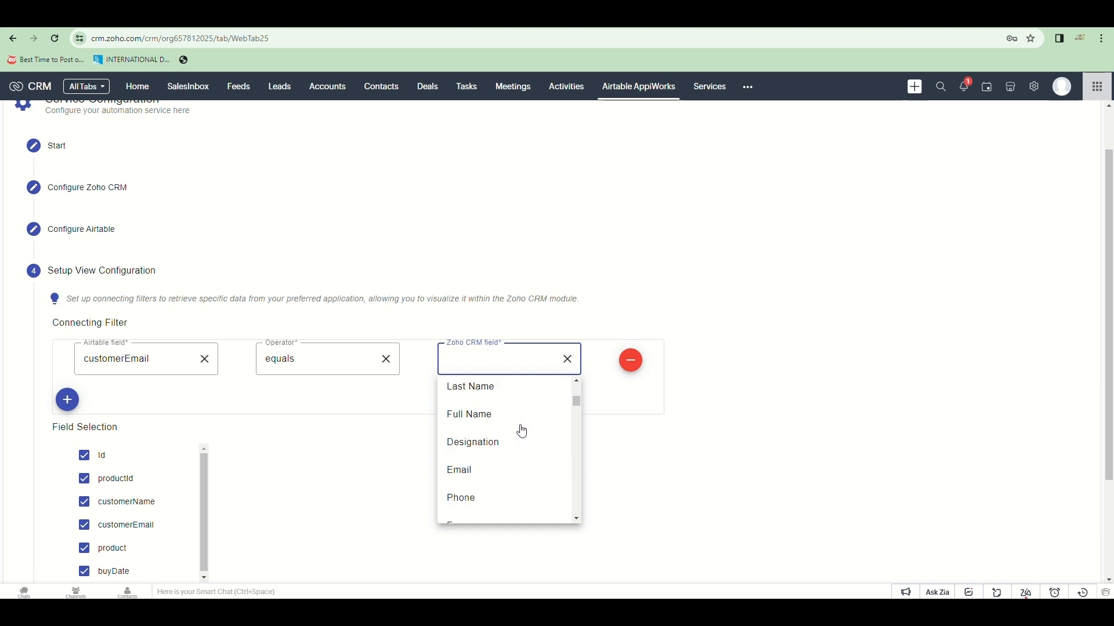
left_click(501, 468)
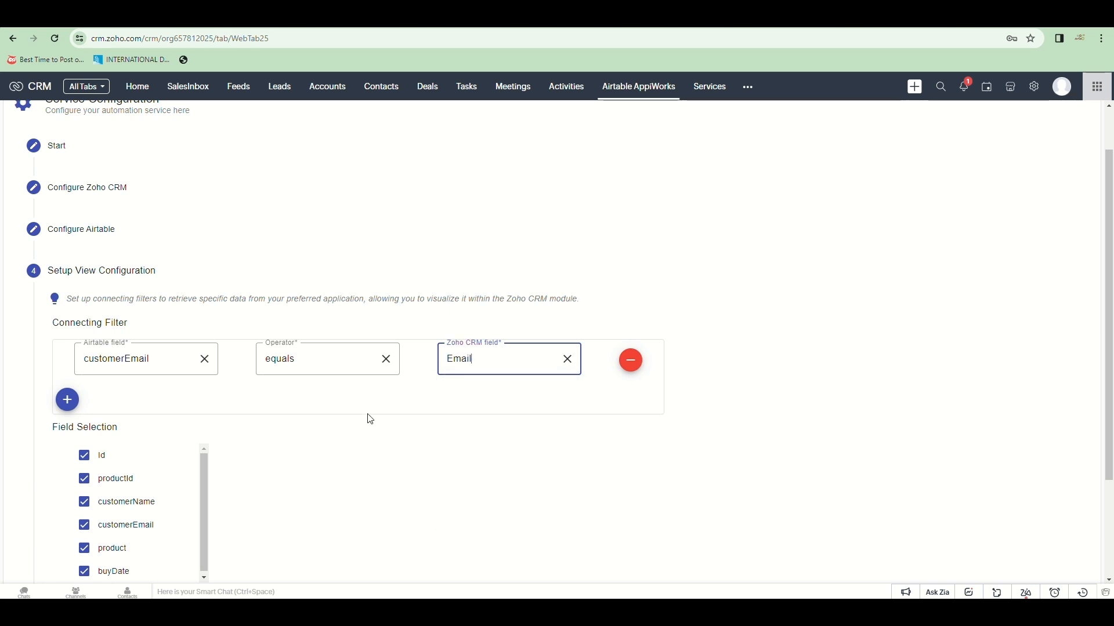
scroll(357, 418, "down", 1)
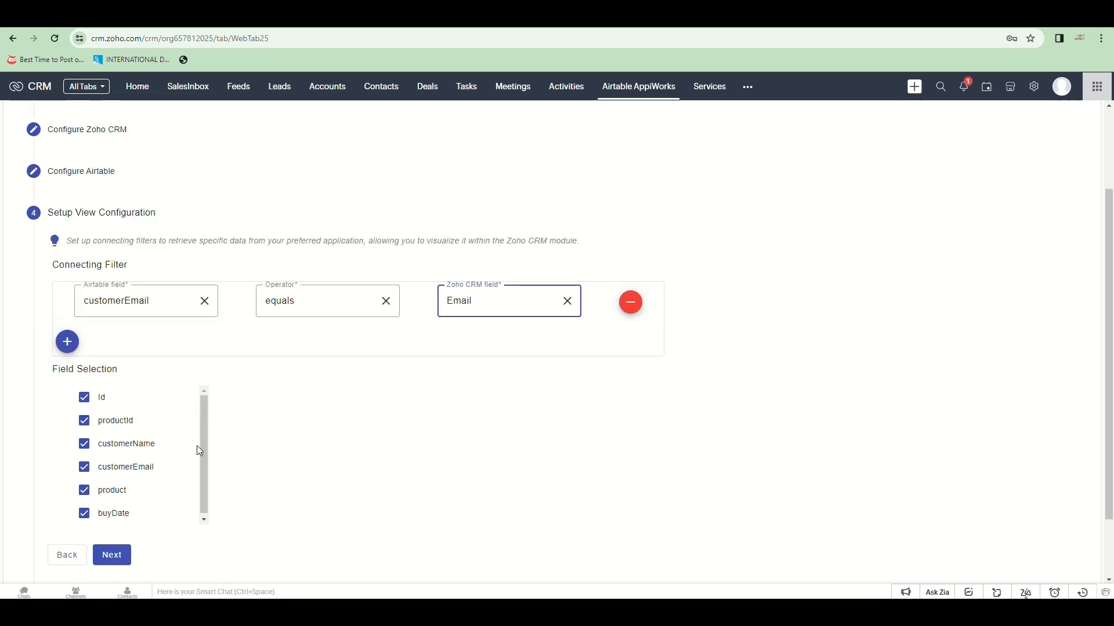
left_click_drag(206, 464, 204, 496)
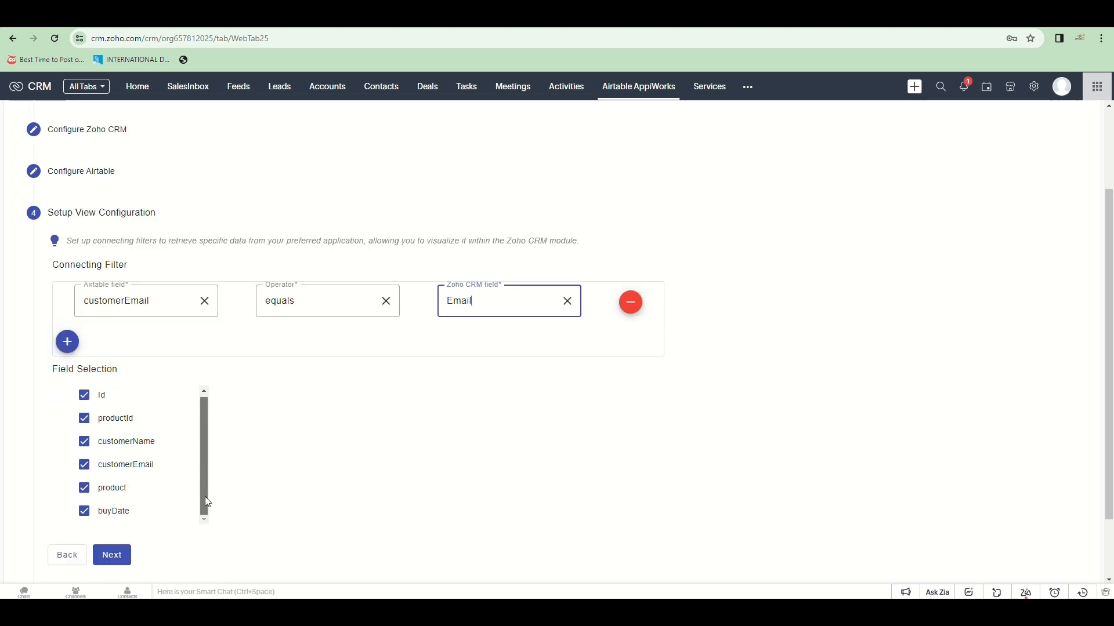
scroll(294, 445, "down", 2)
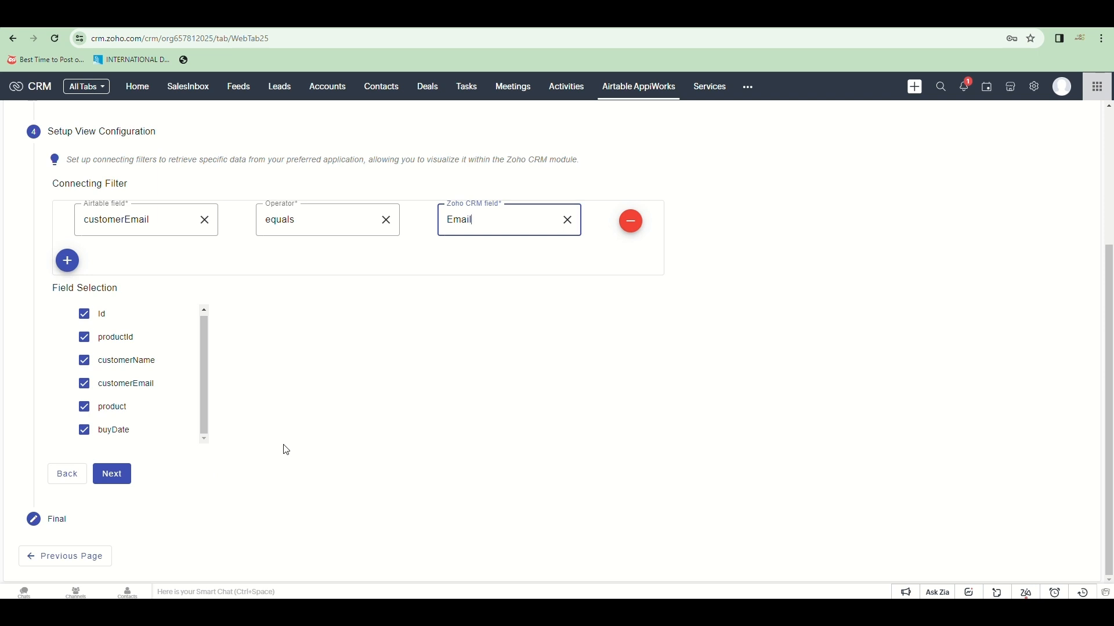
left_click(113, 474)
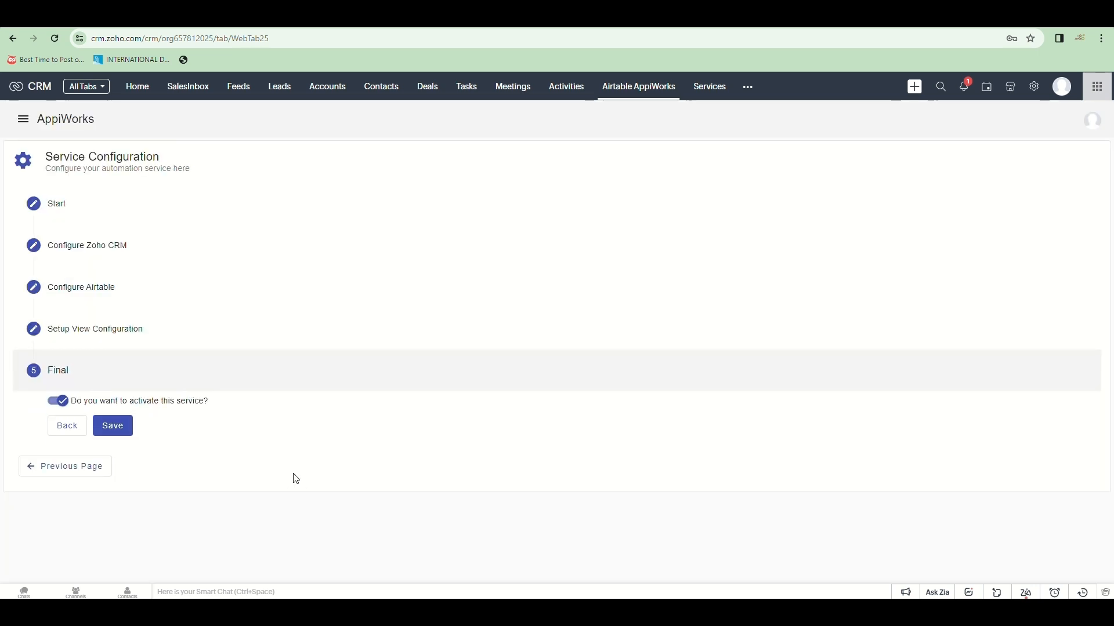
Step: Save the view service, then open a lead record from the Leads list
left_click(128, 441)
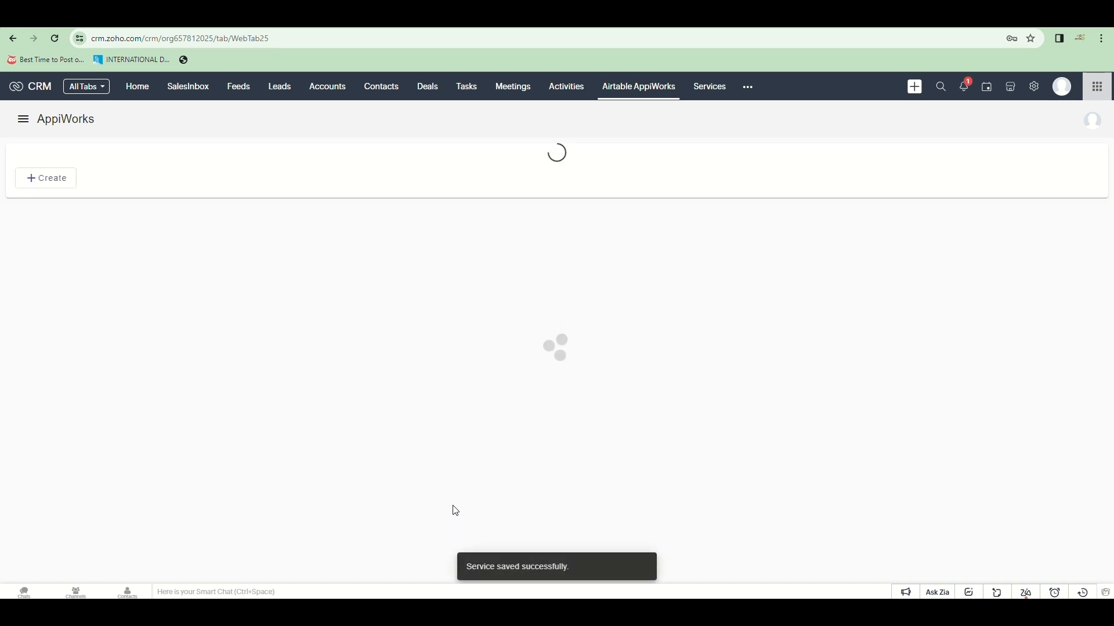
left_click(279, 87)
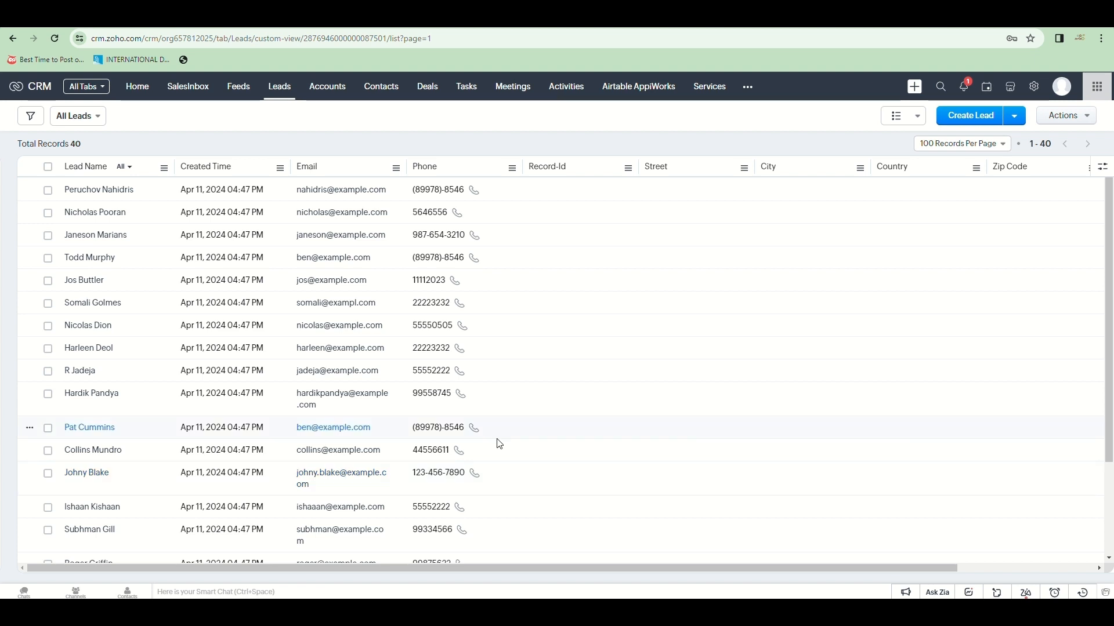
scroll(496, 445, "down", 10)
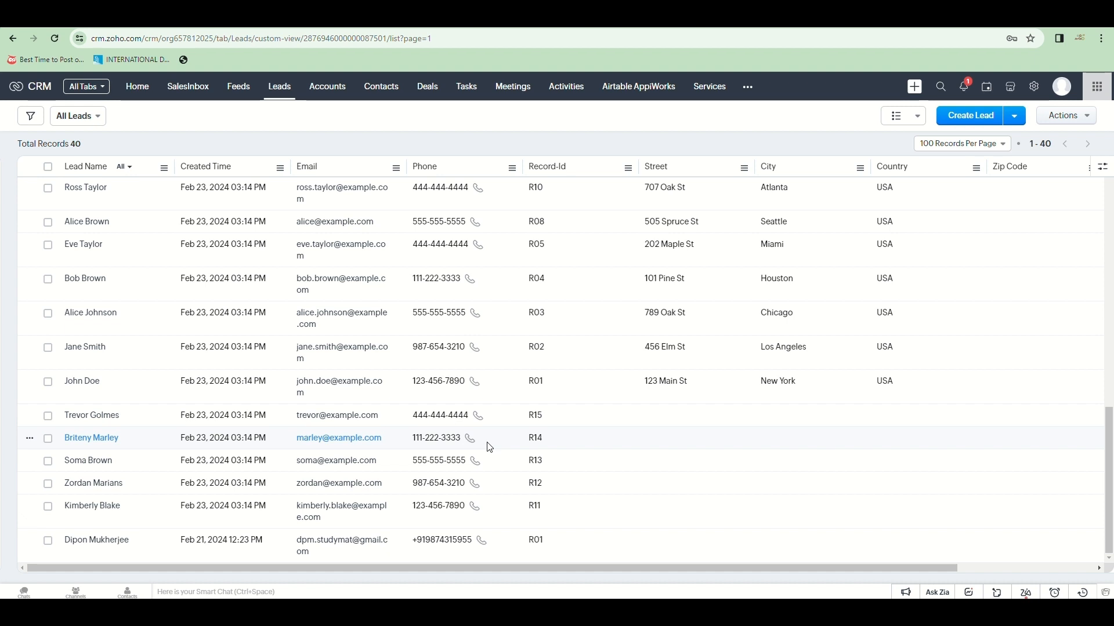
left_click(225, 348)
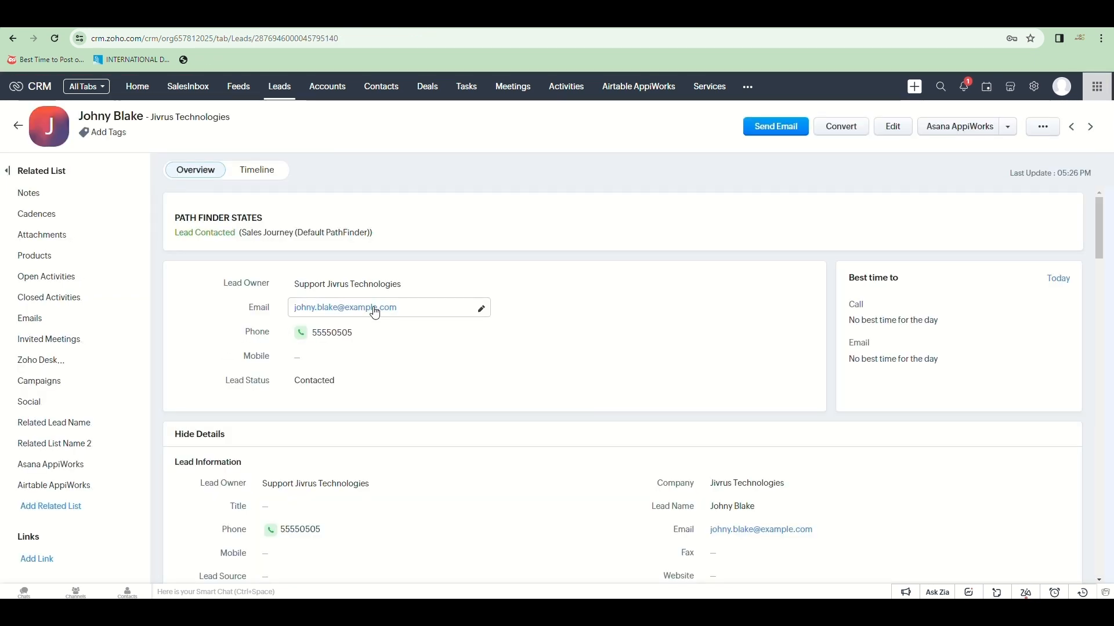
Step: Expand the lead's Airtable AppiWorks product view and select the customer's second product row
scroll(645, 289, "down", 10)
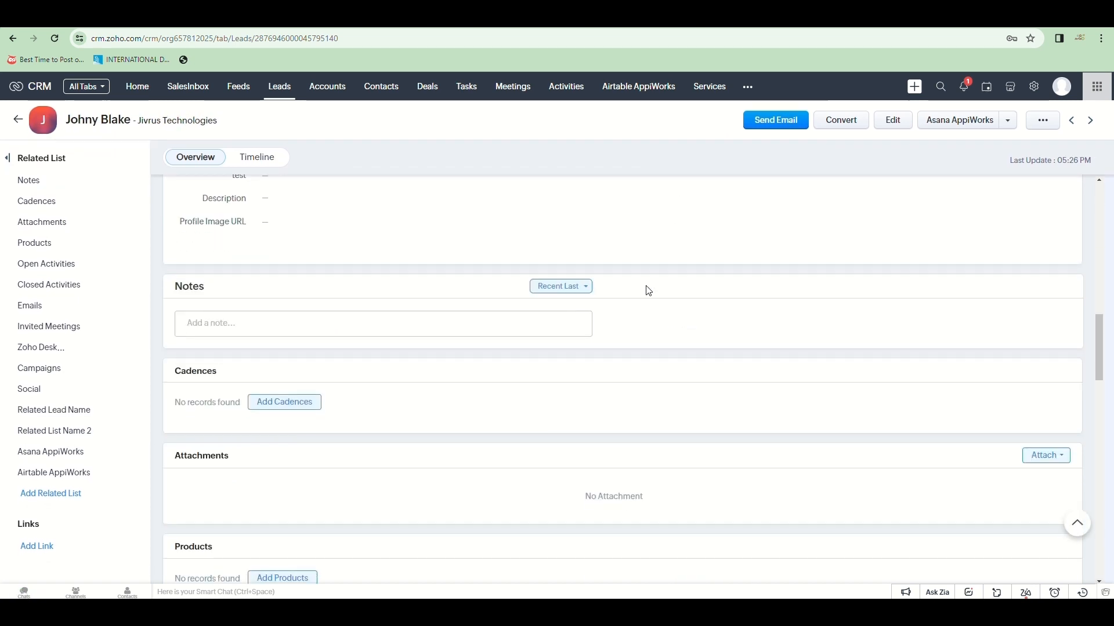
scroll(648, 290, "down", 15)
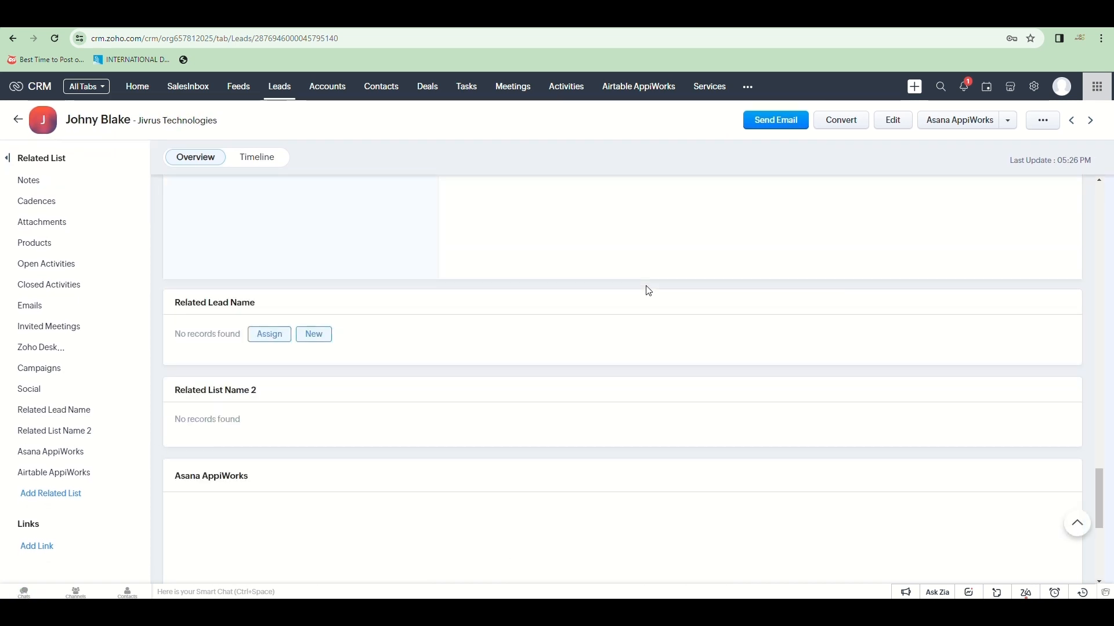
scroll(648, 290, "down", 5)
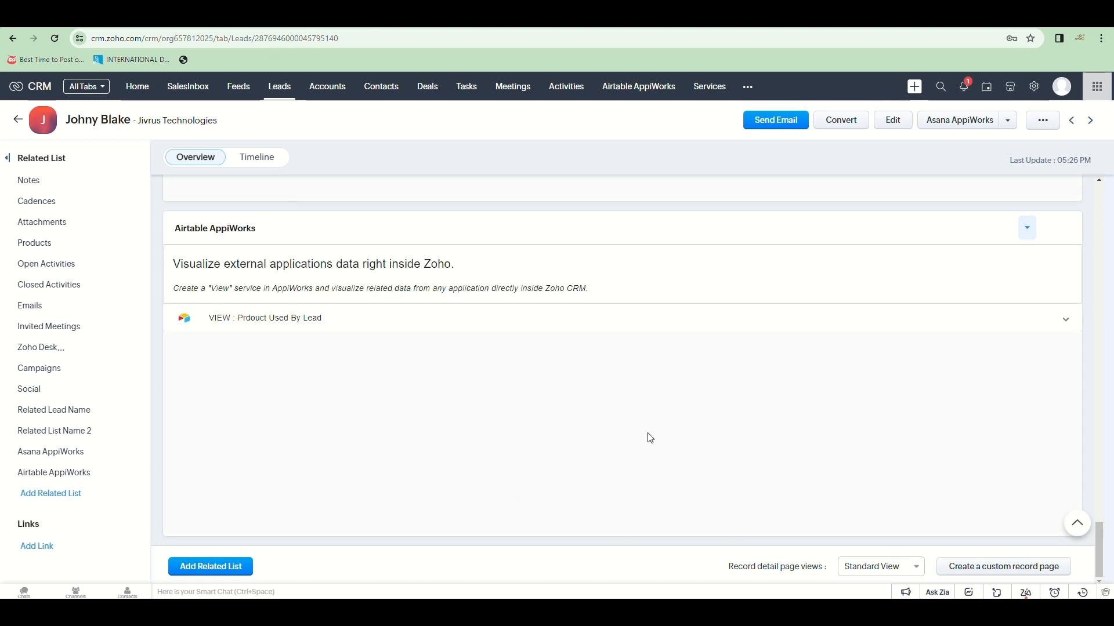
left_click(429, 330)
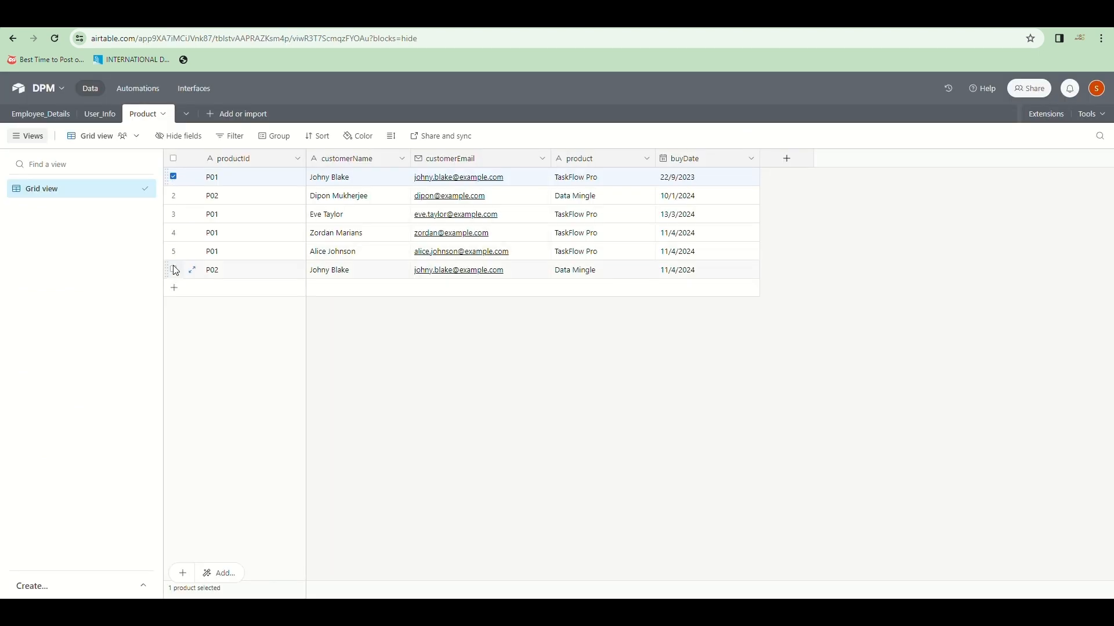
left_click(174, 270)
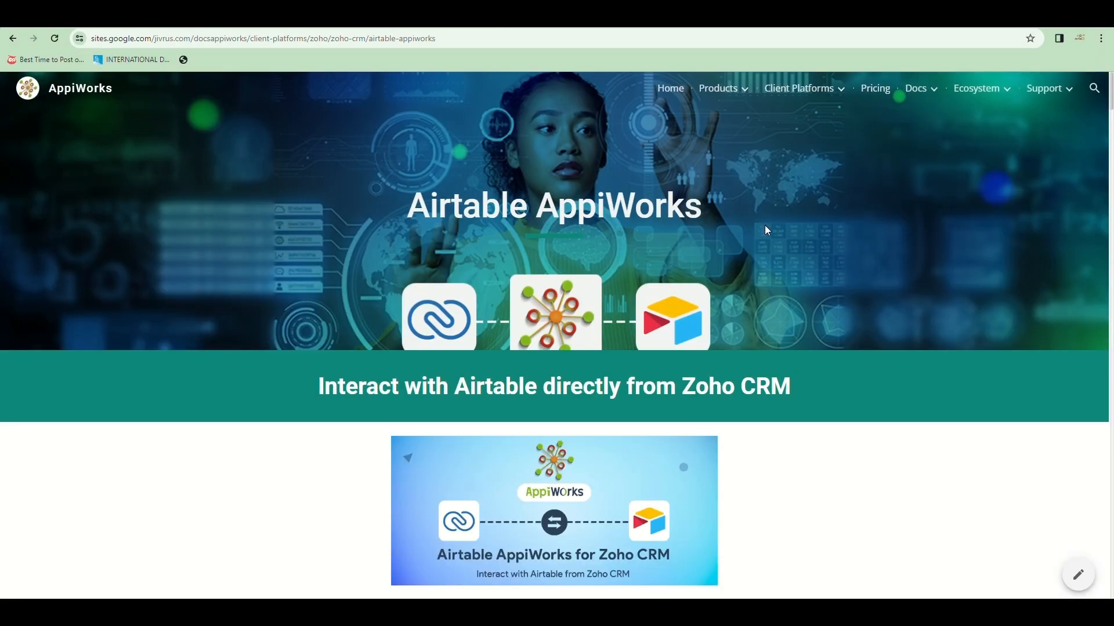
Step: Scroll the Airtable AppiWorks documentation page from the banner down to the Export service section
scroll(764, 225, "down", 10)
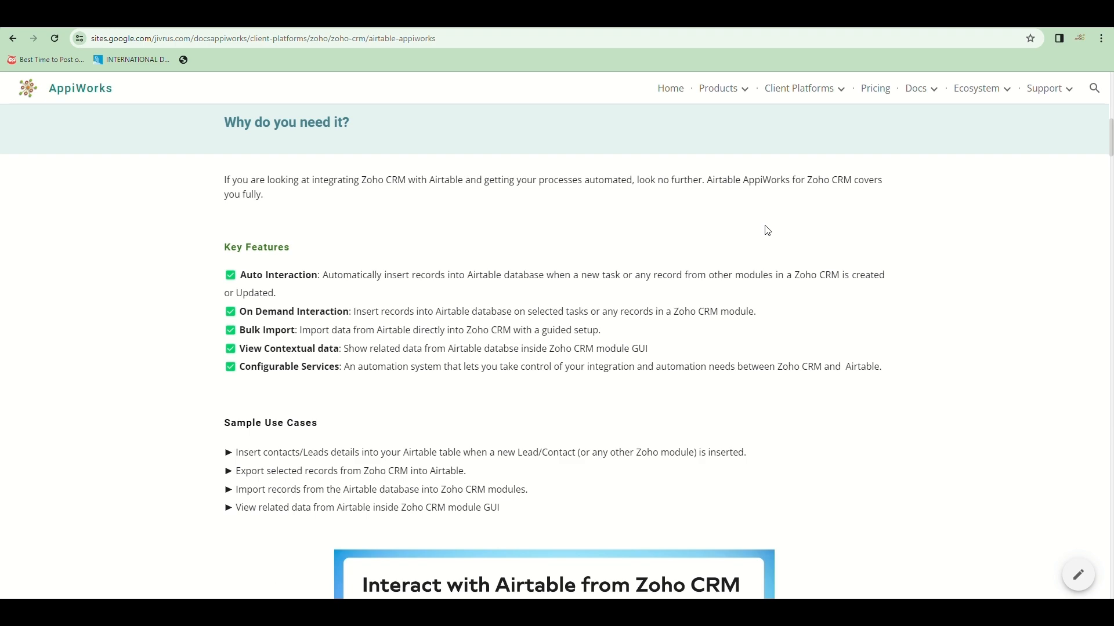
scroll(767, 231, "down", 15)
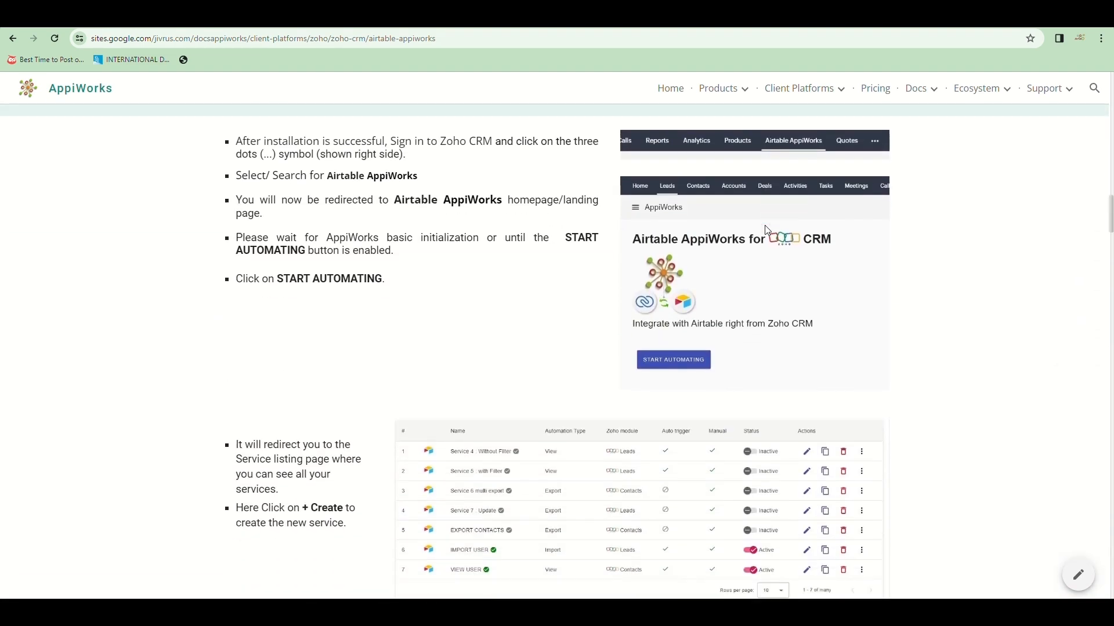
scroll(764, 226, "down", 14)
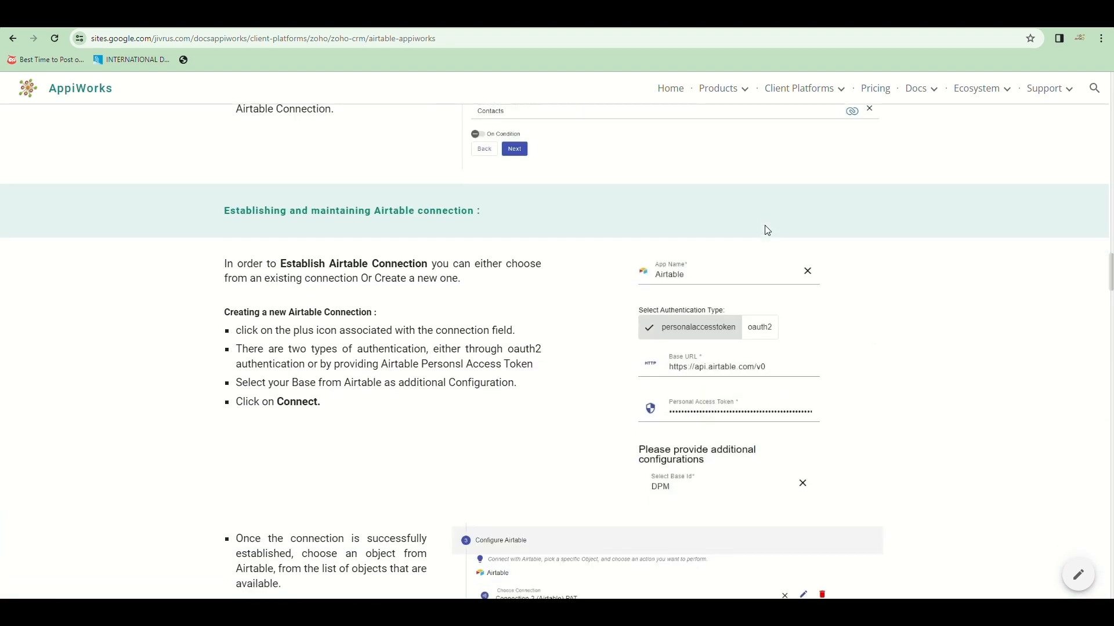
scroll(767, 231, "down", 12)
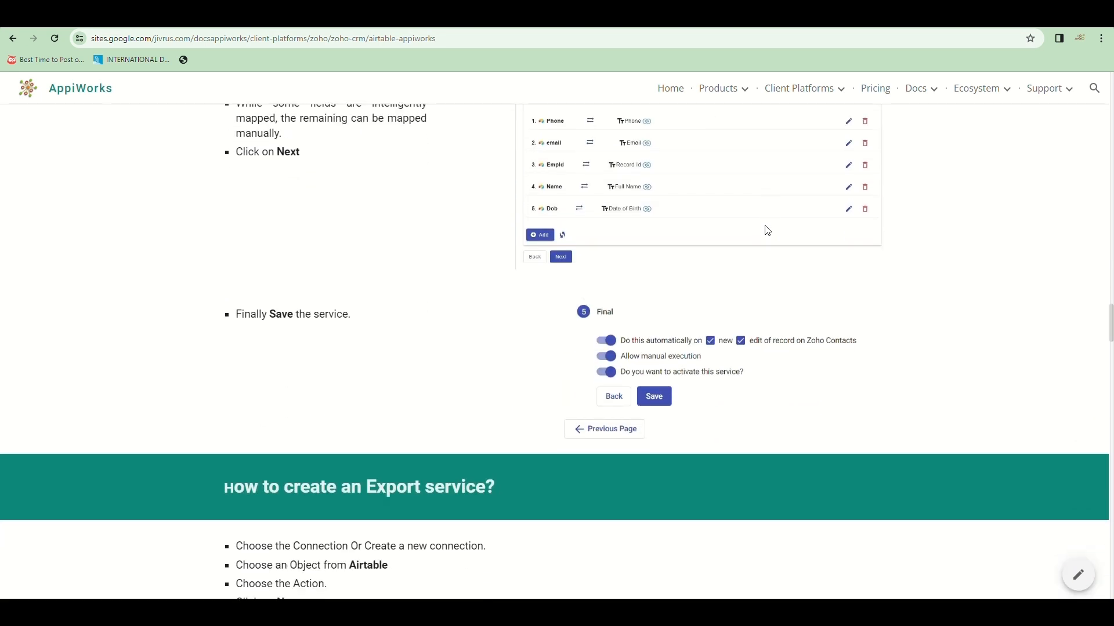
scroll(768, 230, "down", 6)
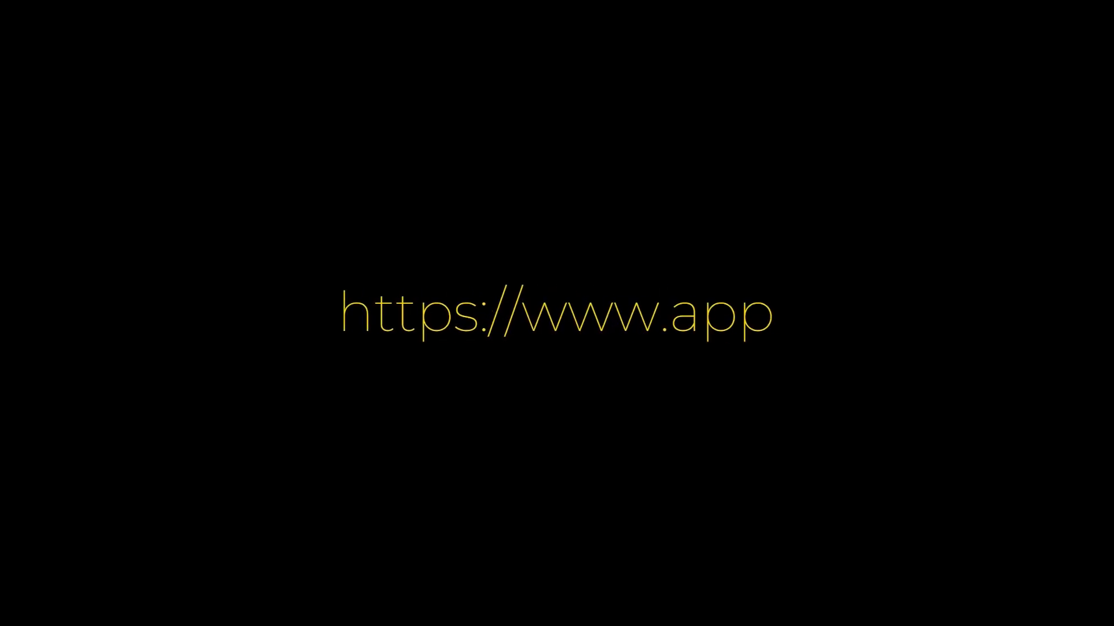